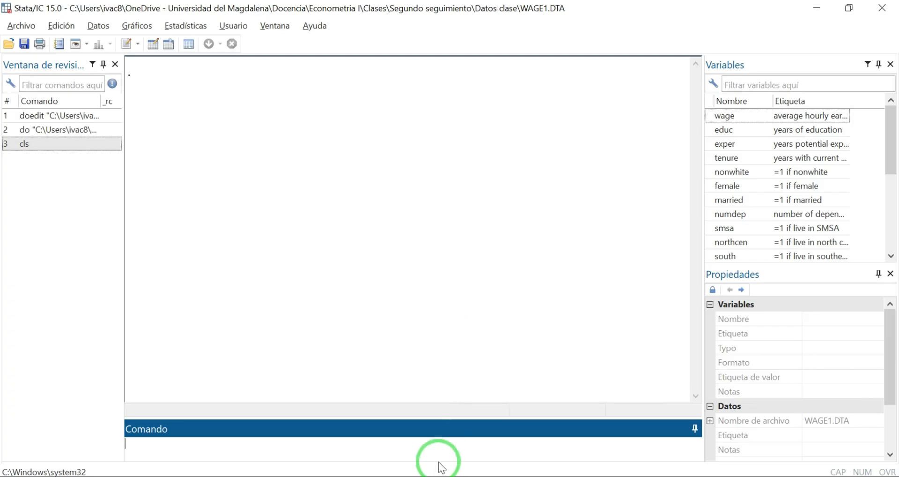
Step: Run the do-file line that regresses wage on educ, exper and female, and bring the regression output into view
click(411, 476)
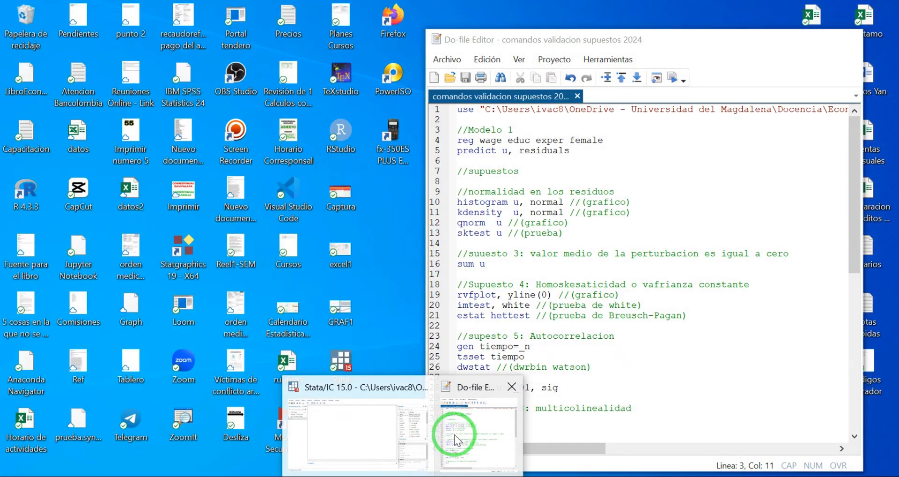
click(454, 435)
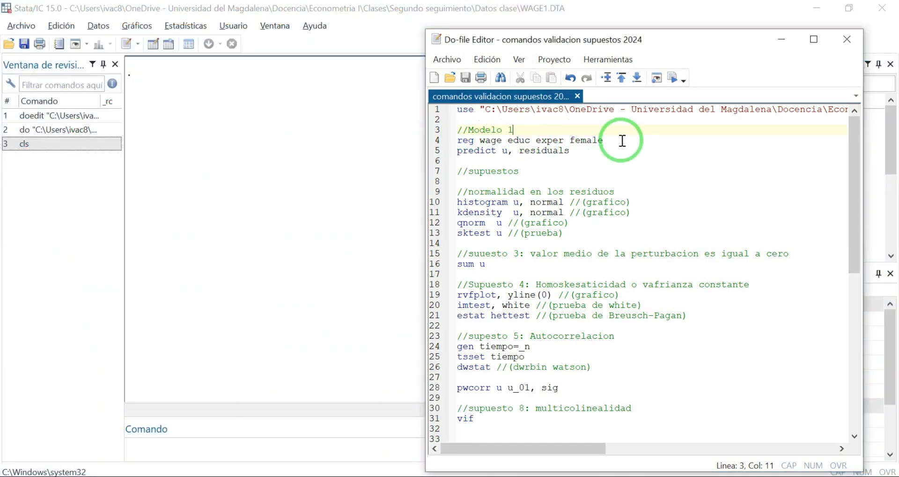
drag(623, 141, 455, 140)
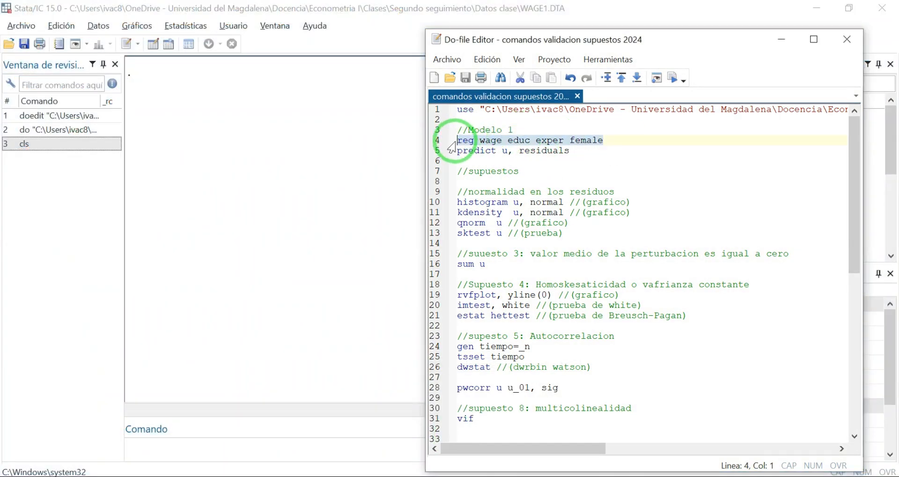
key(ctrl+d)
click(350, 249)
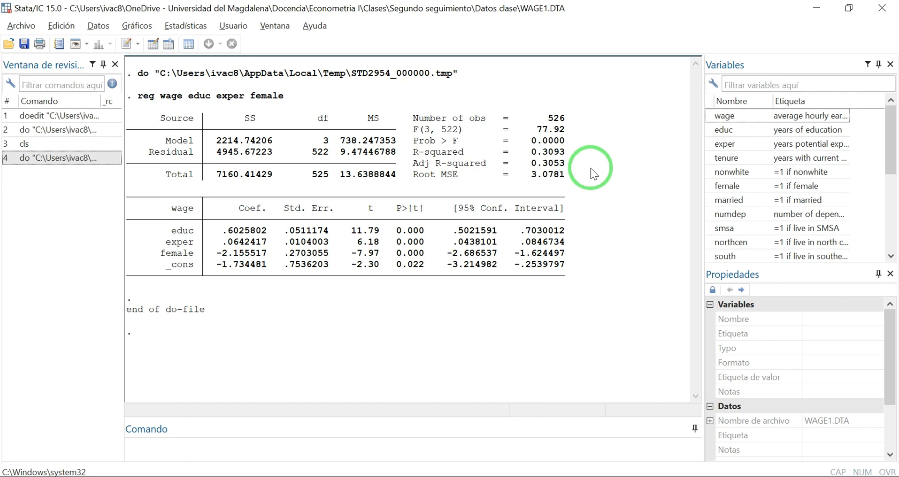
Step: Run the do-file line "predict u, residuals" to store the regression residuals as variable u
mouse_move(430, 474)
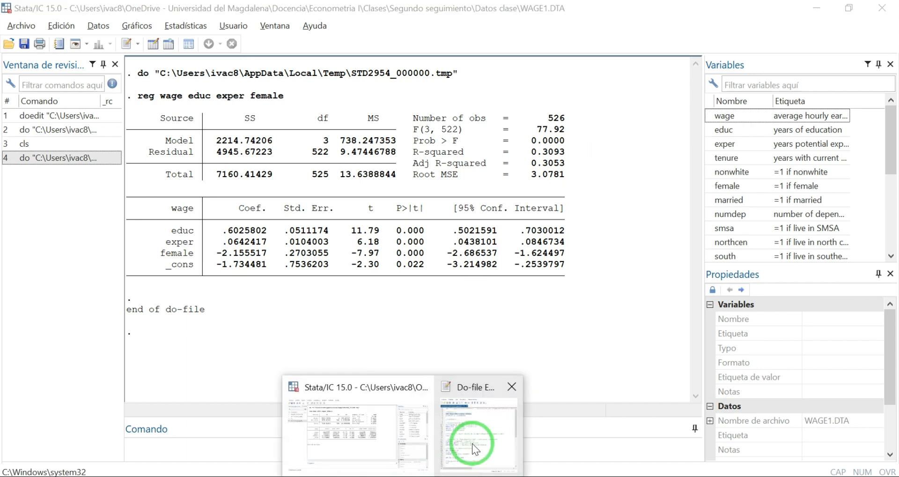
click(472, 442)
click(574, 155)
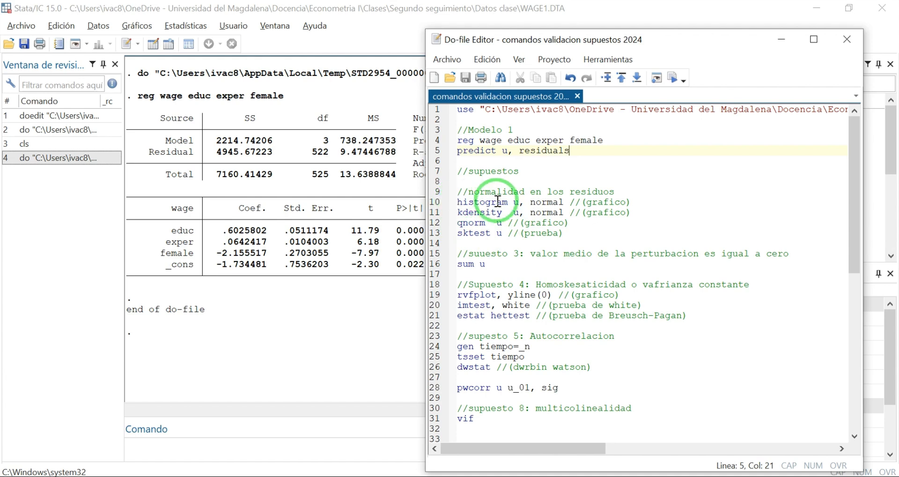
drag(565, 202, 454, 203)
click(511, 164)
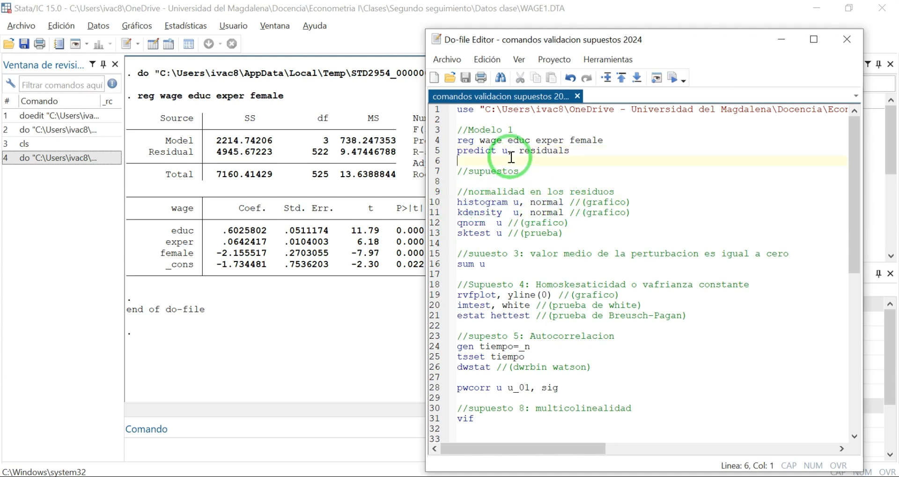
drag(451, 140, 621, 141)
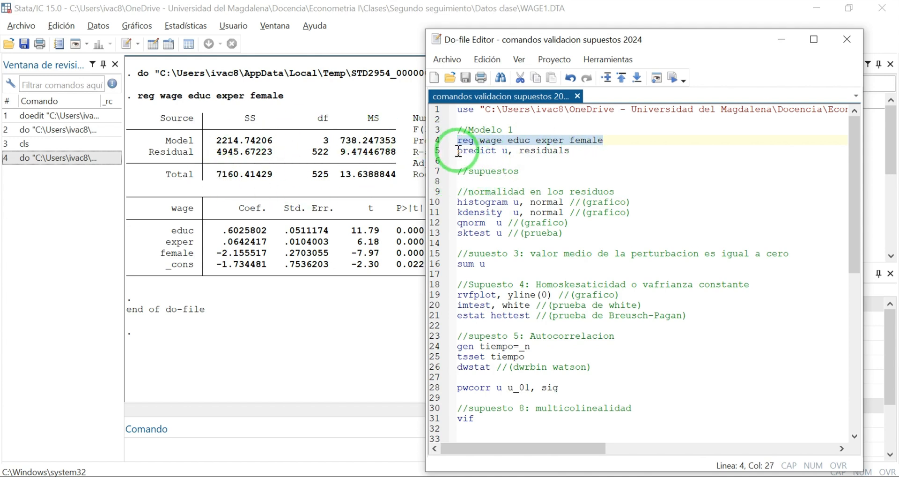
drag(458, 151, 571, 151)
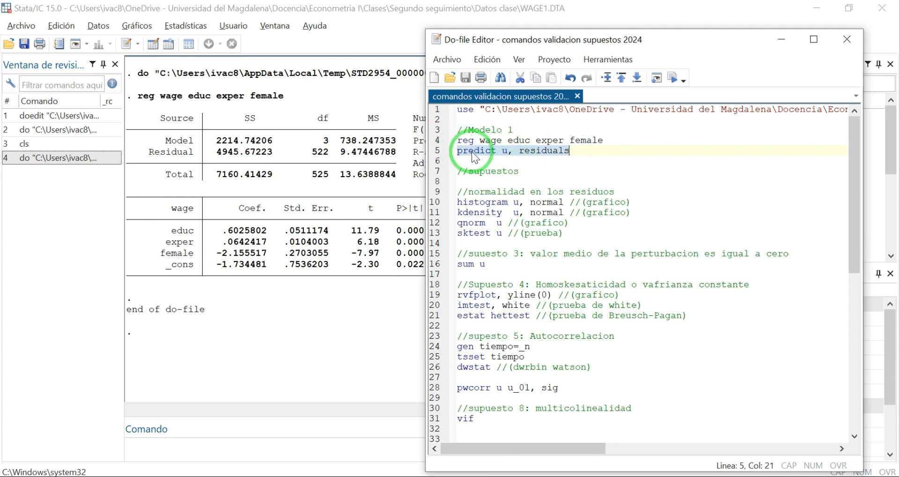
drag(572, 150, 447, 150)
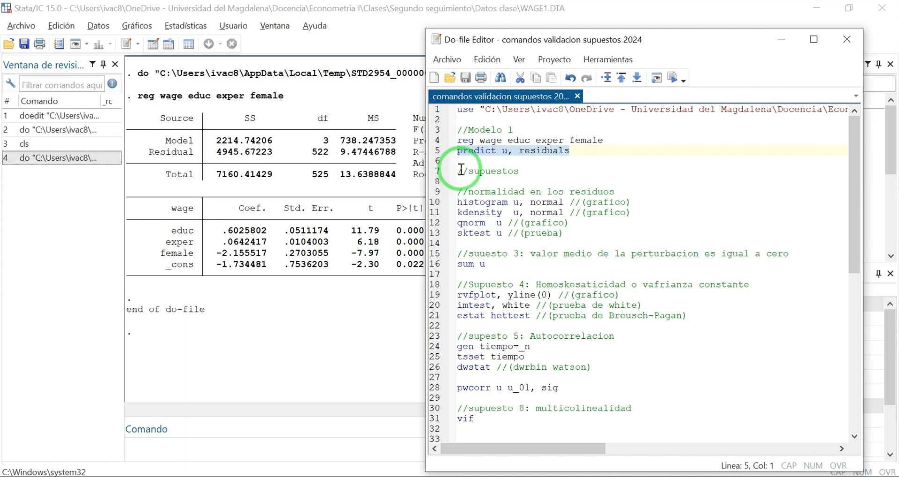
key(ctrl+d)
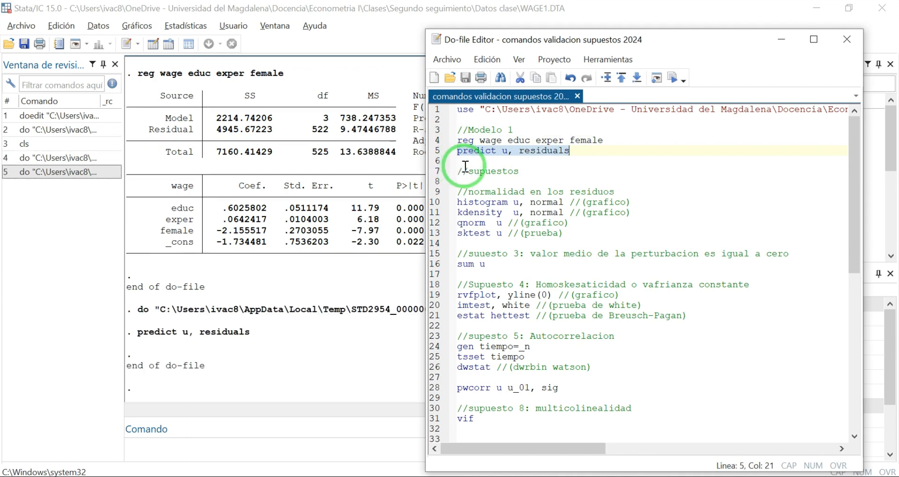
double_click(185, 334)
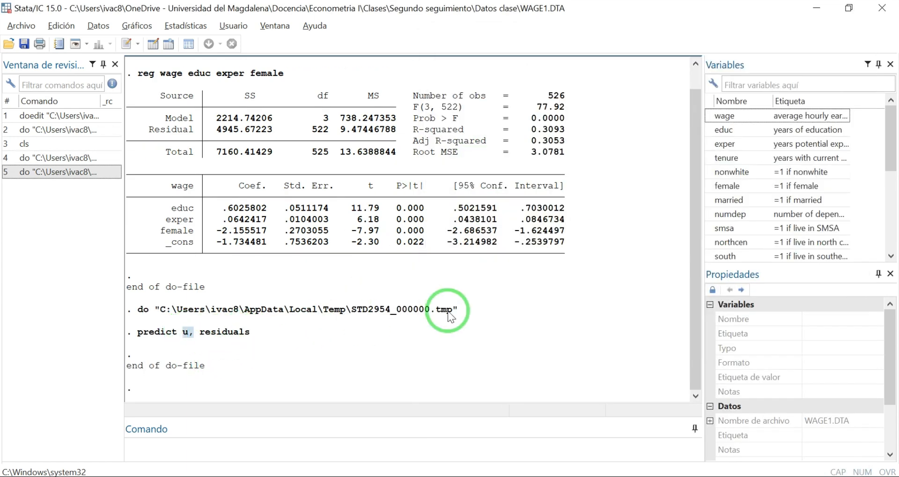
Step: Run the do-file's histogram of u with a normal curve, then close the graph after viewing it
key(ctrl+9)
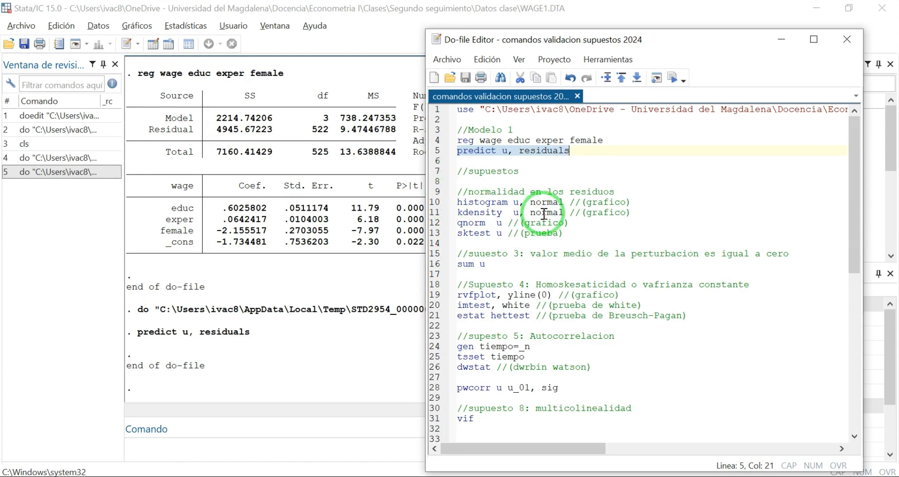
drag(569, 202, 448, 211)
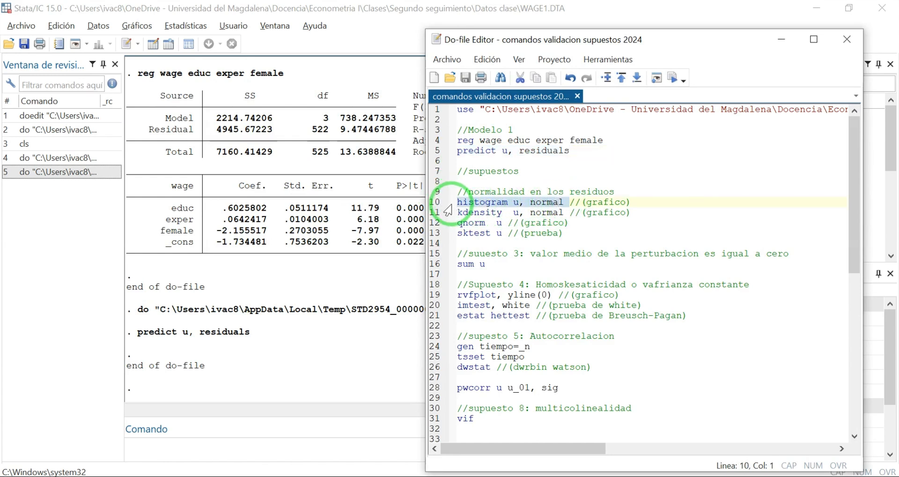
key(ctrl+d)
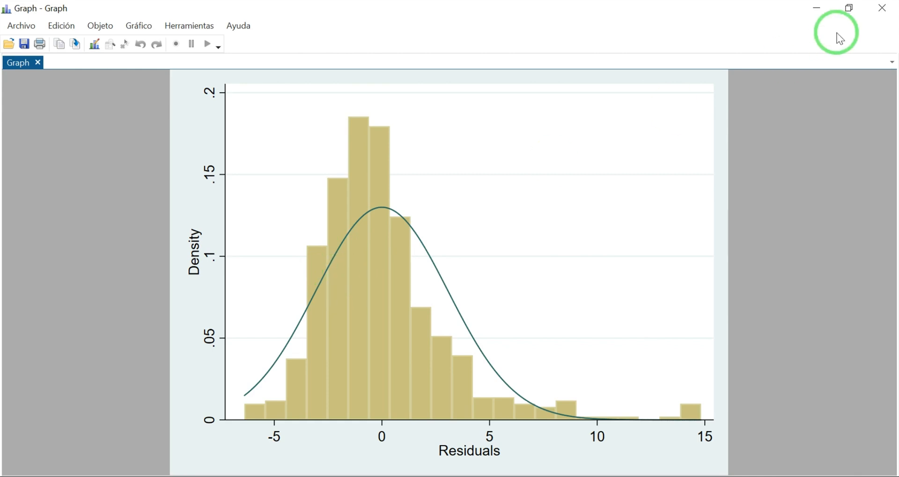
click(883, 8)
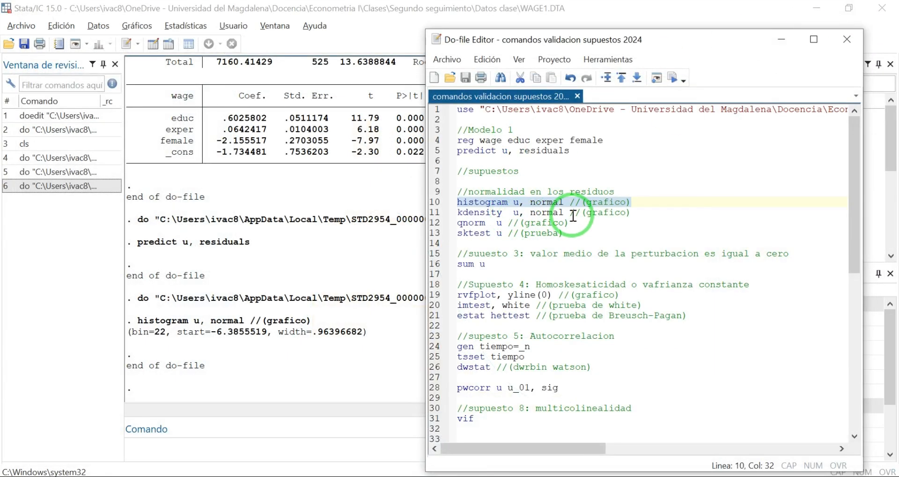
Step: Run the do-file's kdensity plot of u with the normal density overlaid, then close the graph
drag(569, 212, 450, 211)
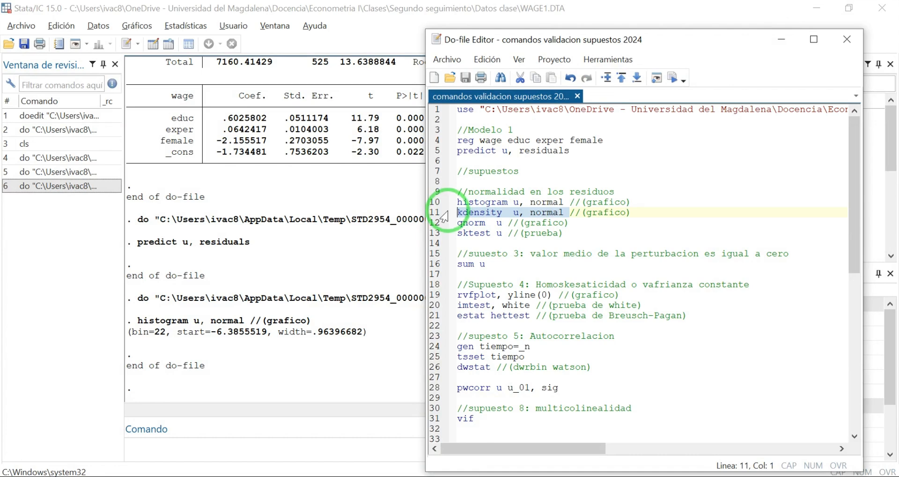
key(ctrl+d)
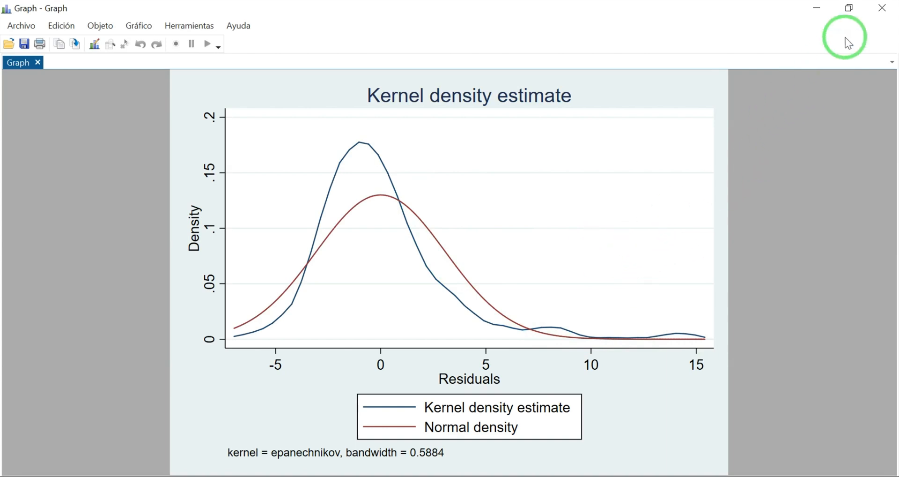
click(892, 11)
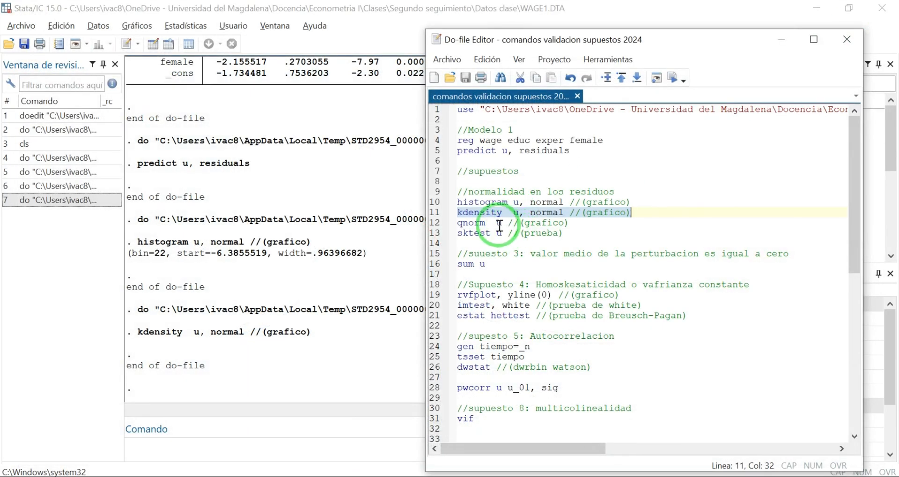
Step: Run the do-file's qnorm plot of the residuals u, then close the graph
drag(506, 223, 446, 223)
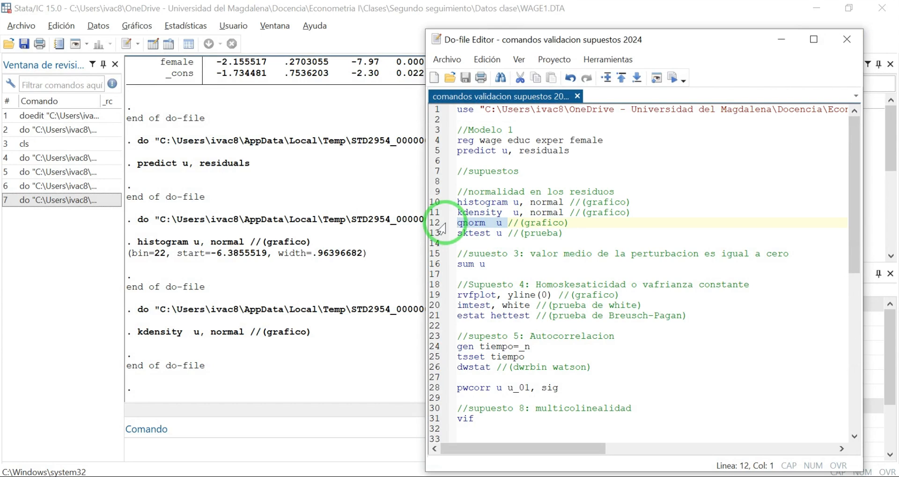
key(ctrl+d)
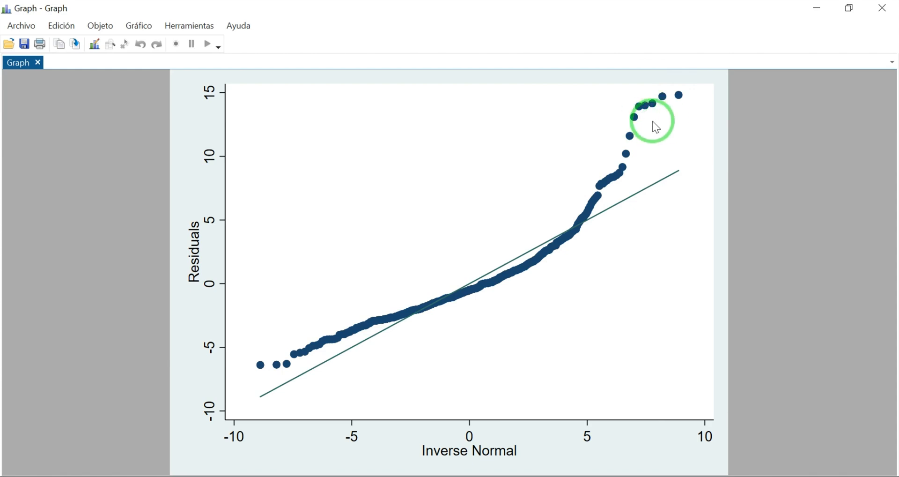
click(895, 13)
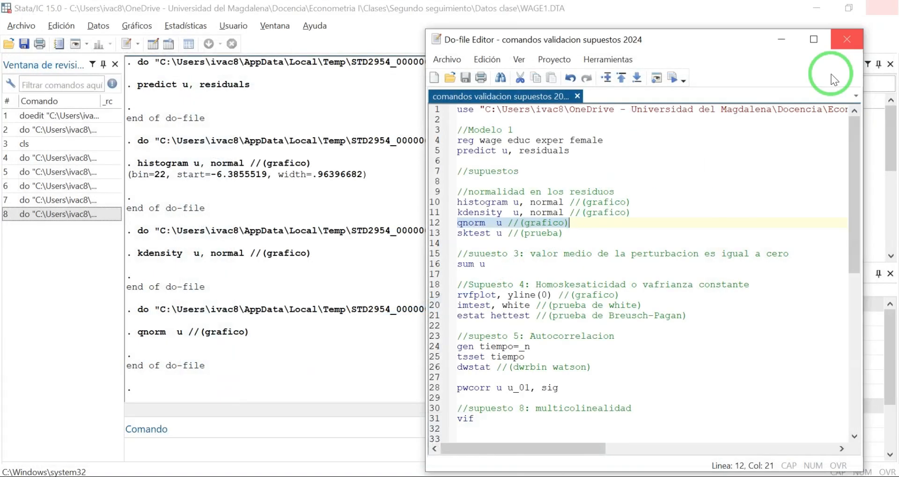
Step: Run the do-file's sktest normality test on u and examine its skewness, kurtosis and joint probabilities
click(629, 225)
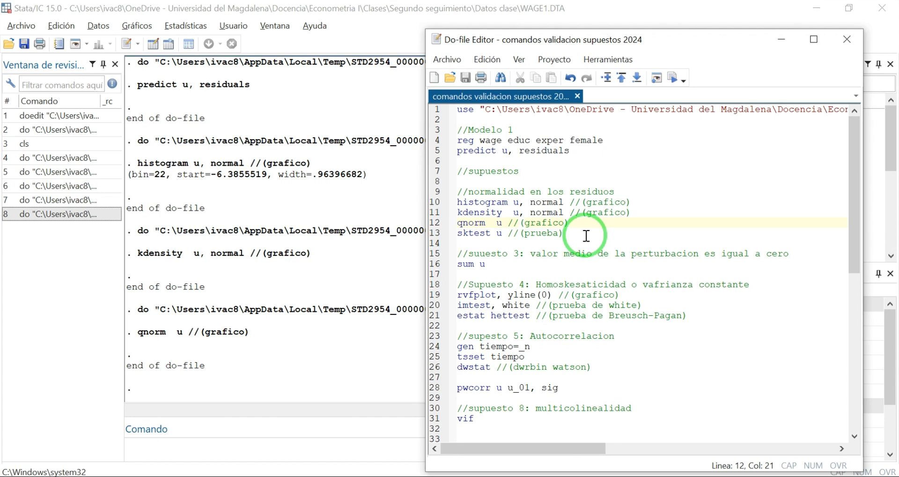
drag(586, 236, 452, 232)
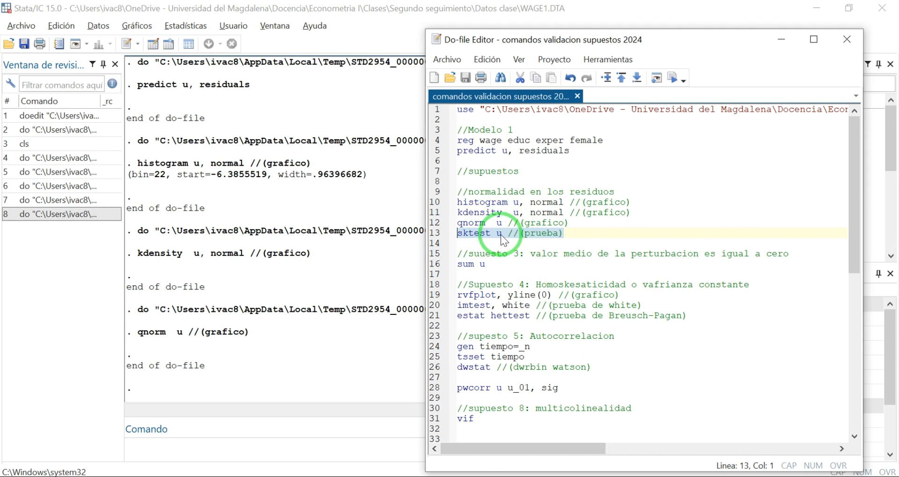
key(ctrl+d)
click(297, 321)
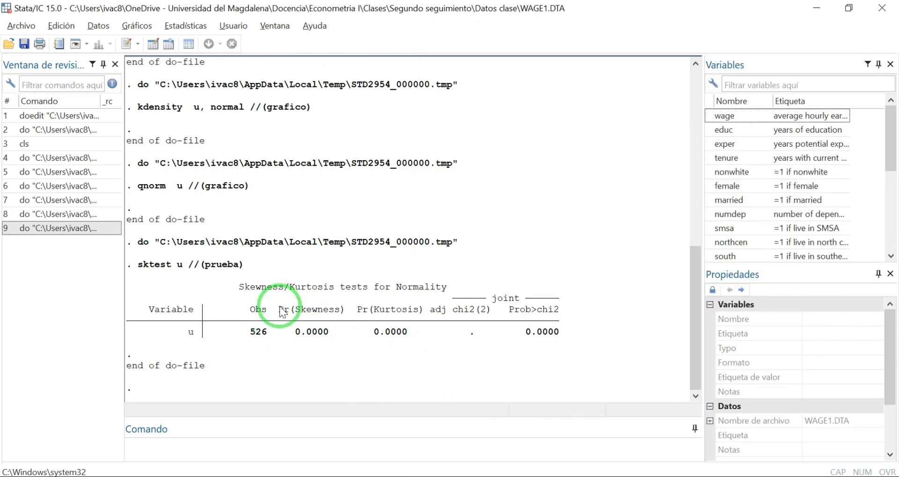
drag(291, 331, 399, 337)
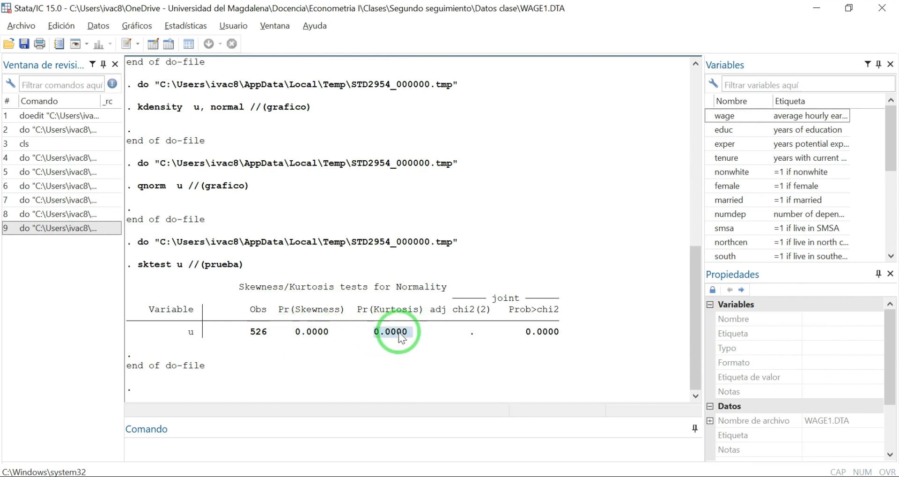
drag(287, 333, 406, 333)
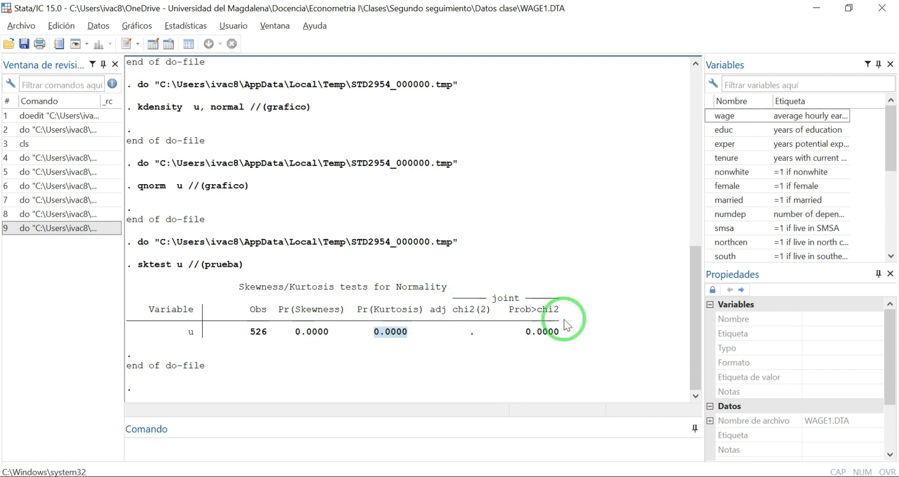
drag(523, 335, 562, 334)
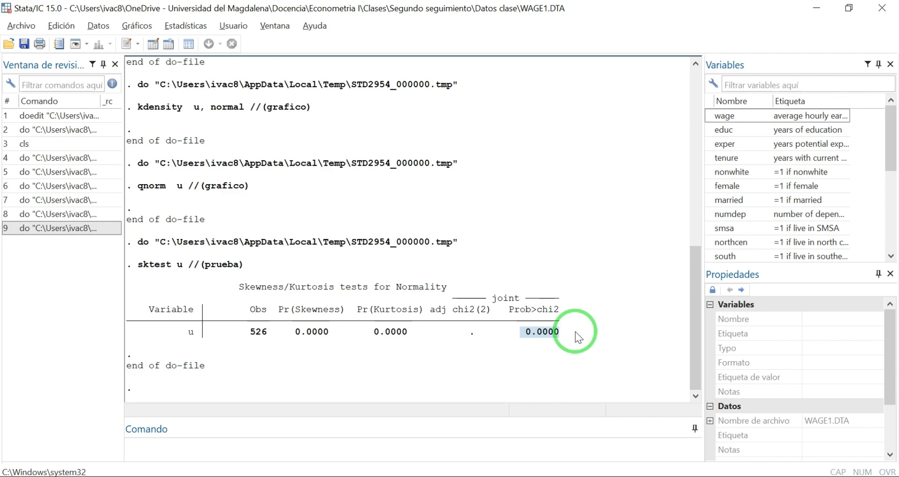
Step: Run "sum u" from the do-file's assumption 3 section and examine the mean of the residuals
key(alt+Tab)
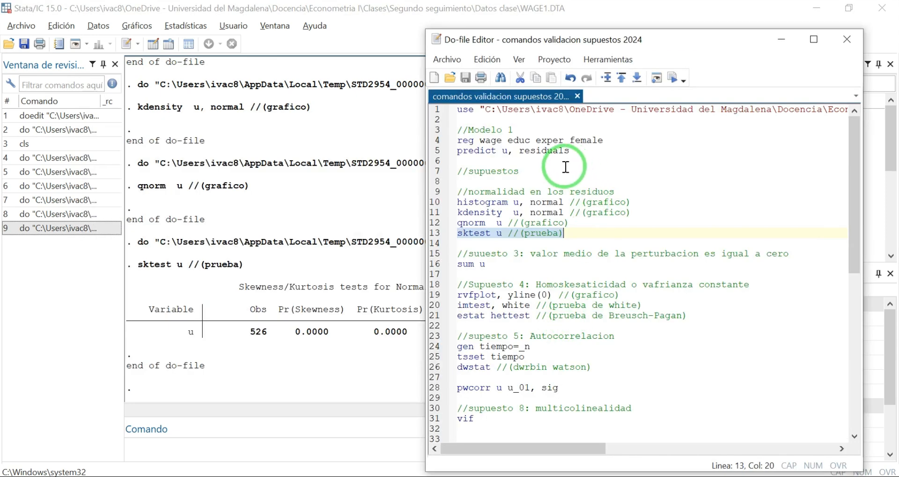
drag(490, 265, 460, 265)
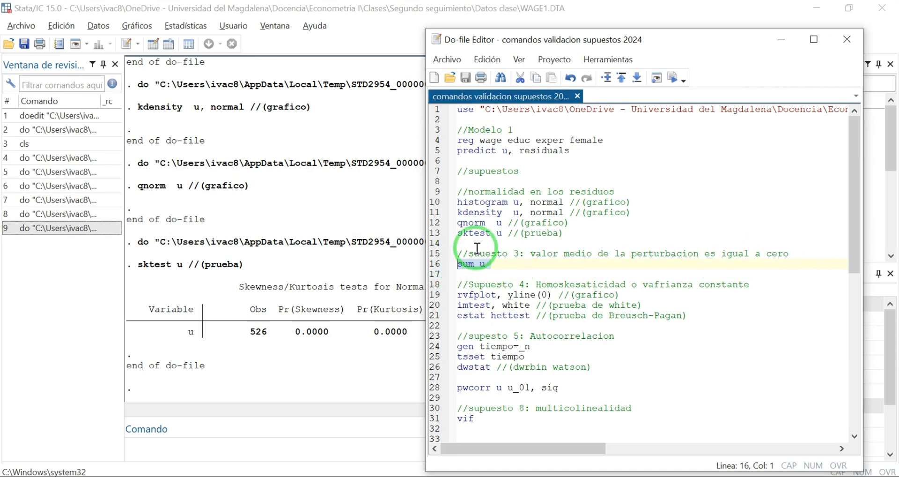
key(ctrl+d)
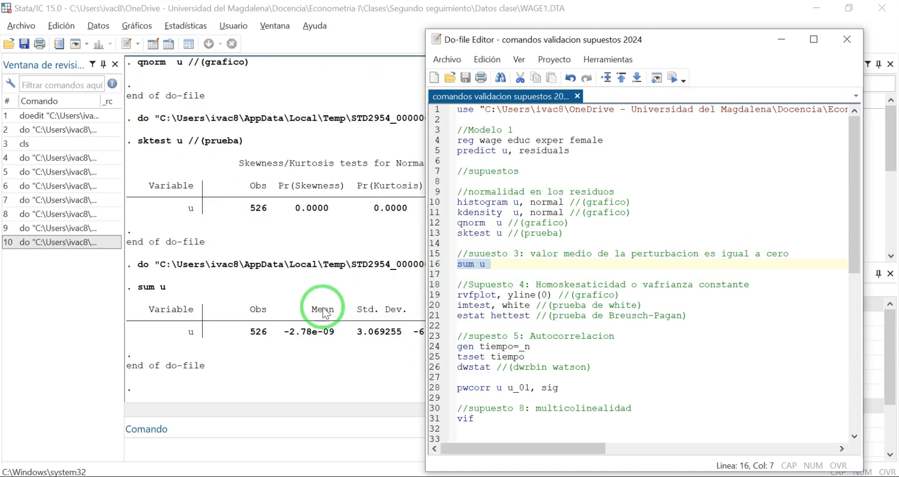
click(327, 342)
drag(307, 309, 334, 310)
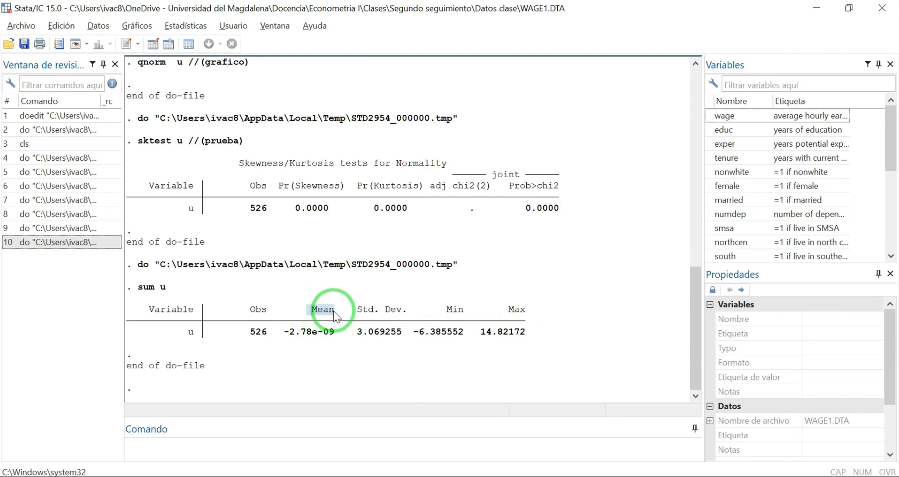
drag(285, 332, 339, 333)
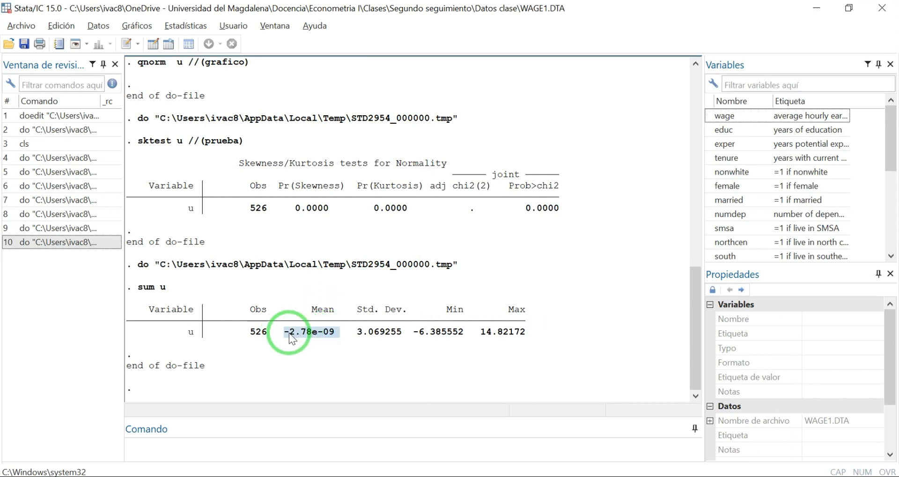
click(326, 333)
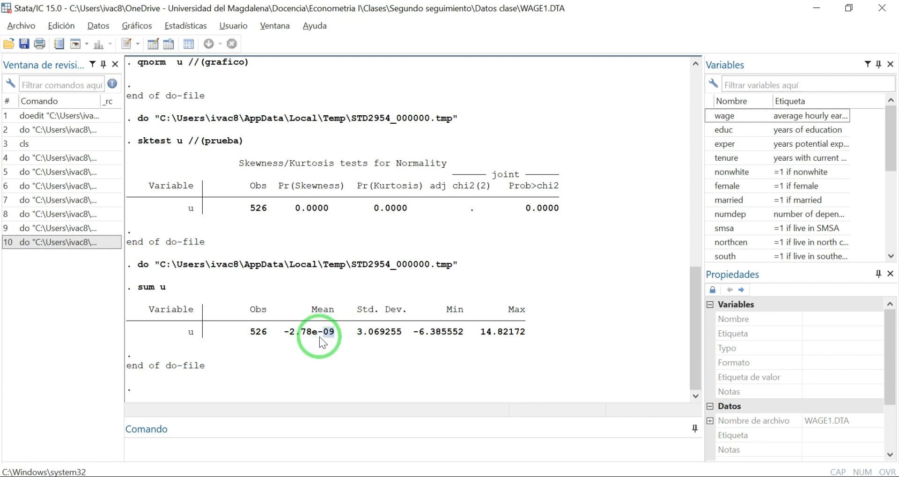
drag(319, 336, 298, 337)
click(290, 338)
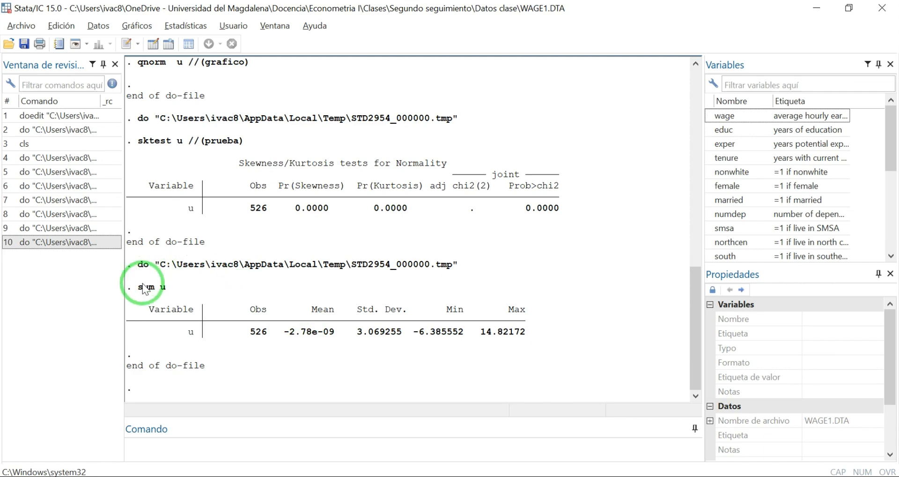
Step: Run the do-file's "rvfplot, yline(0)" residuals-versus-fitted plot from the assumption 4 section, then close the graph
key(alt+Tab)
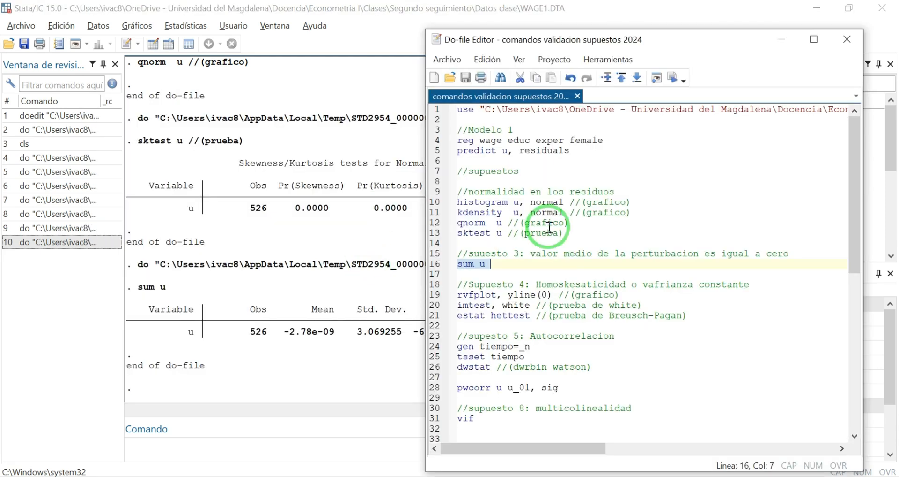
click(549, 263)
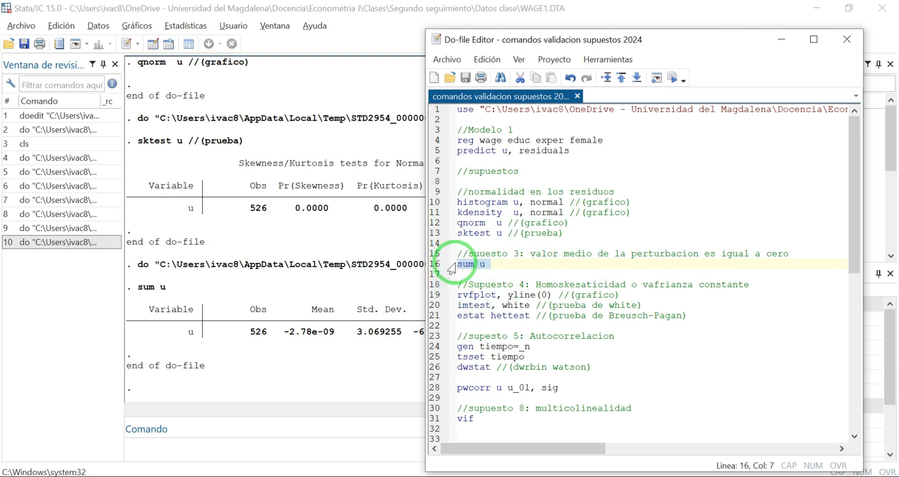
click(515, 261)
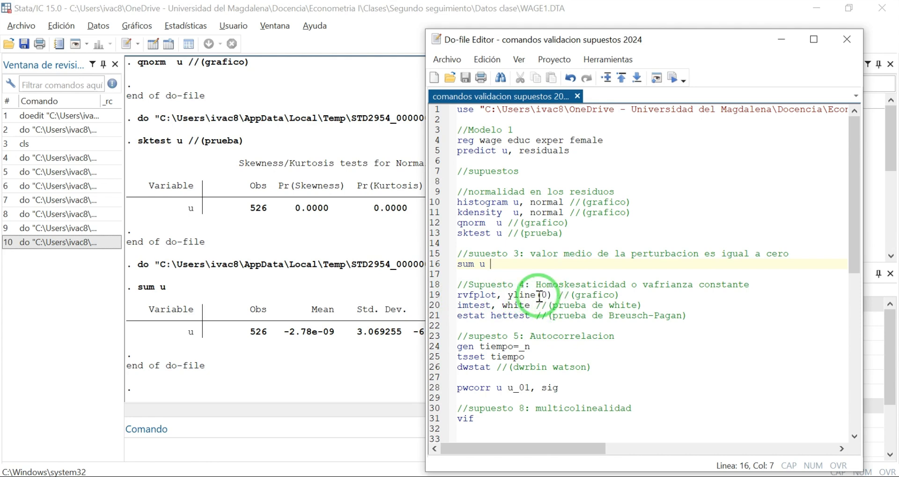
drag(502, 295, 517, 295)
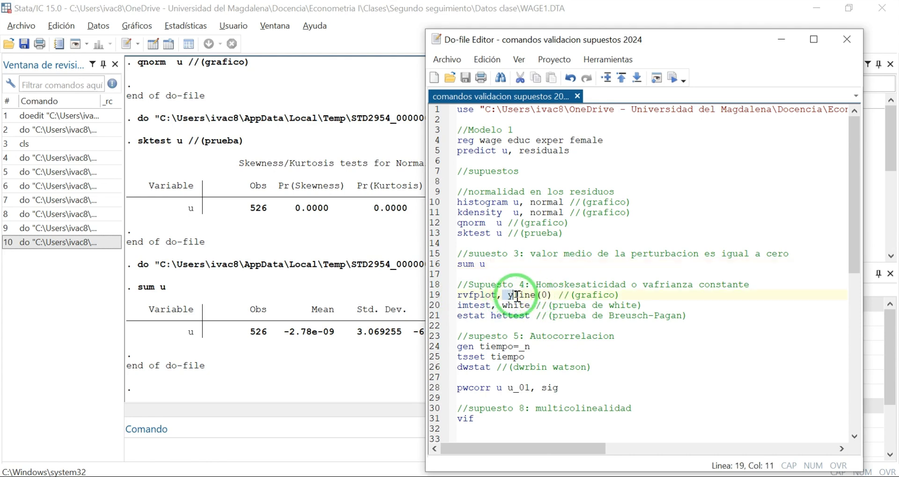
click(553, 295)
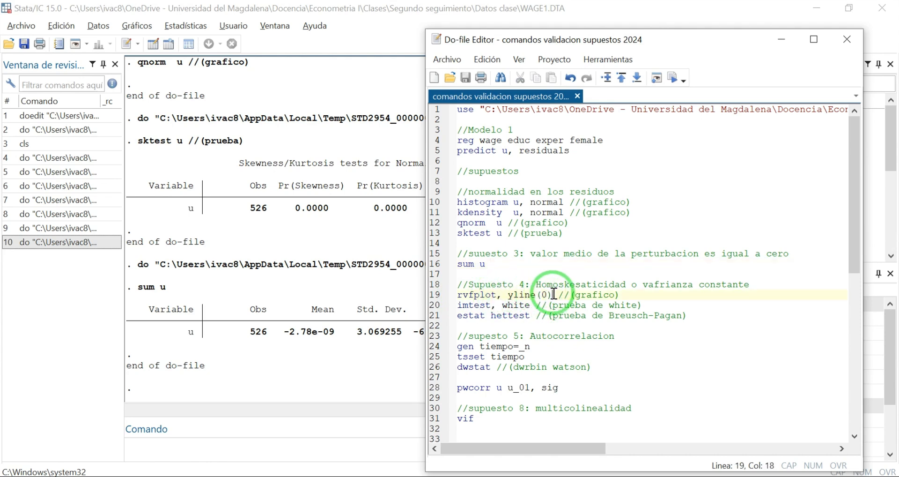
drag(556, 295, 552, 295)
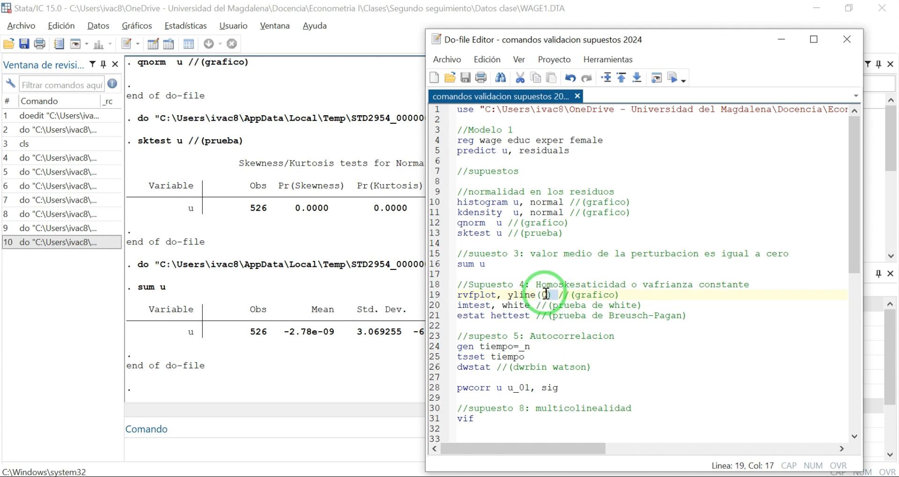
drag(487, 265, 480, 265)
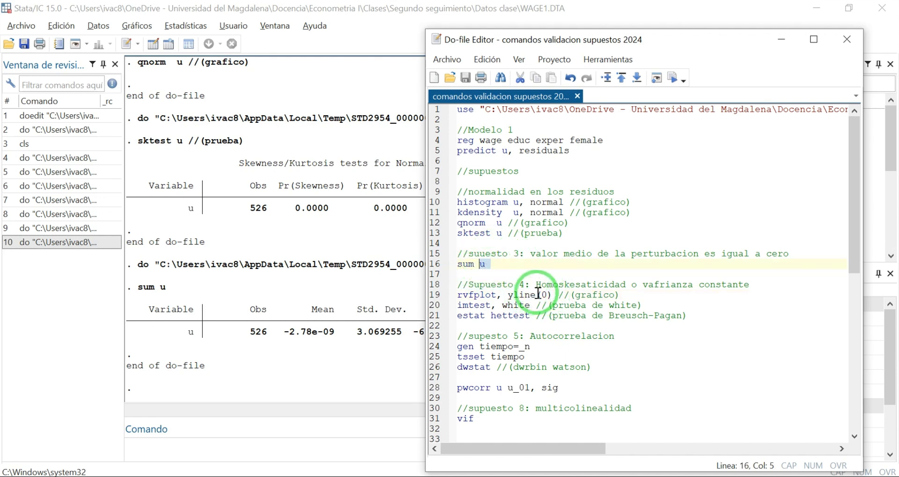
click(553, 295)
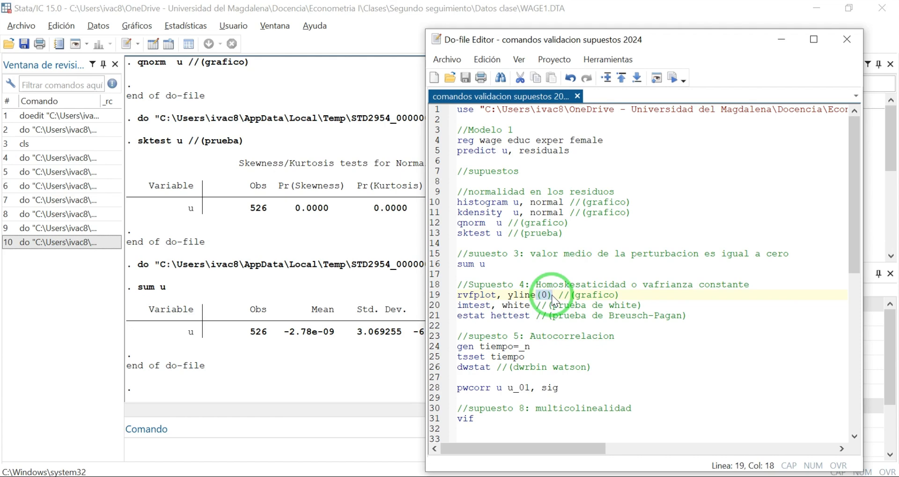
drag(554, 296, 459, 299)
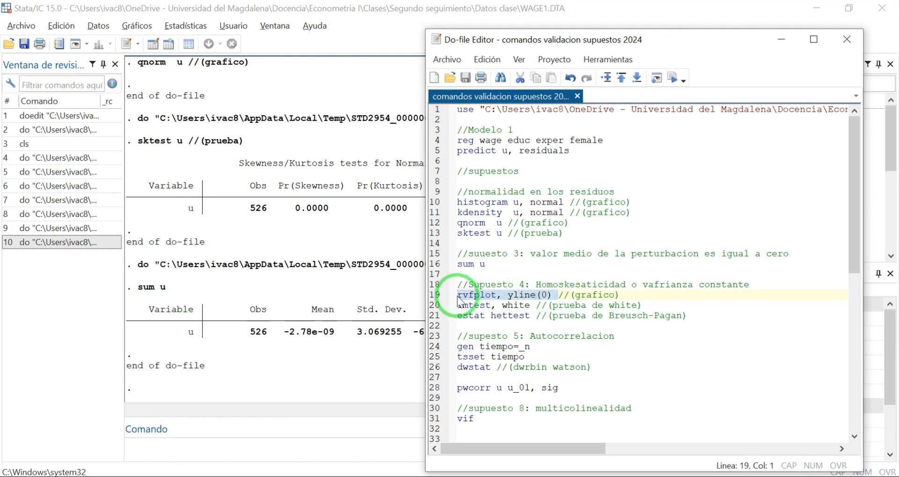
key(ctrl+d)
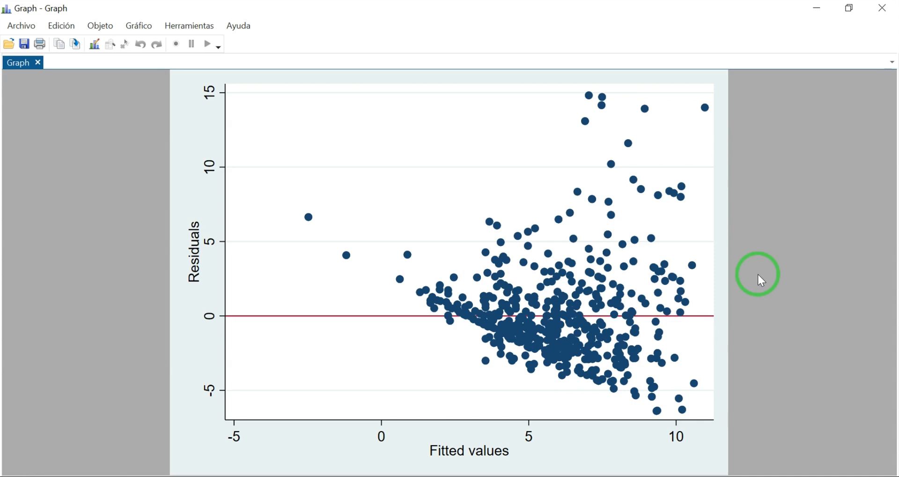
click(882, 8)
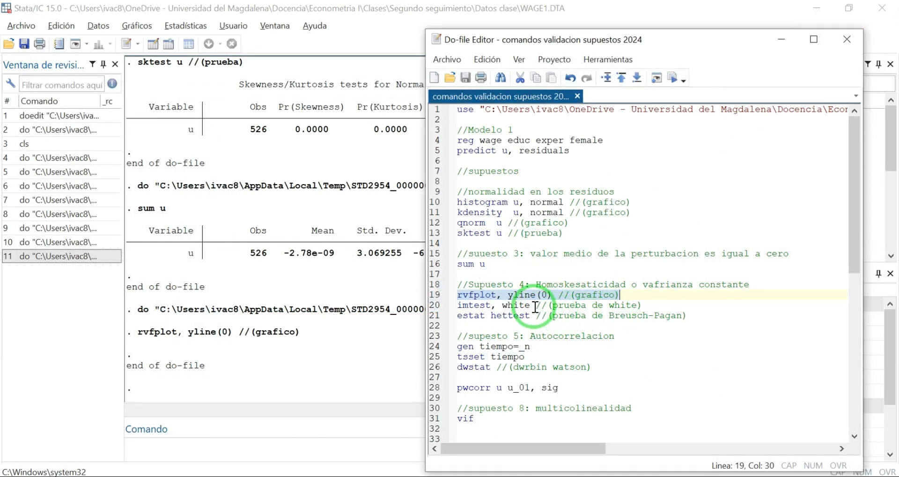
Step: Run the do-file's White test, "imtest, white", and examine its null and alternative hypotheses and the chi2 probability
drag(535, 307, 454, 307)
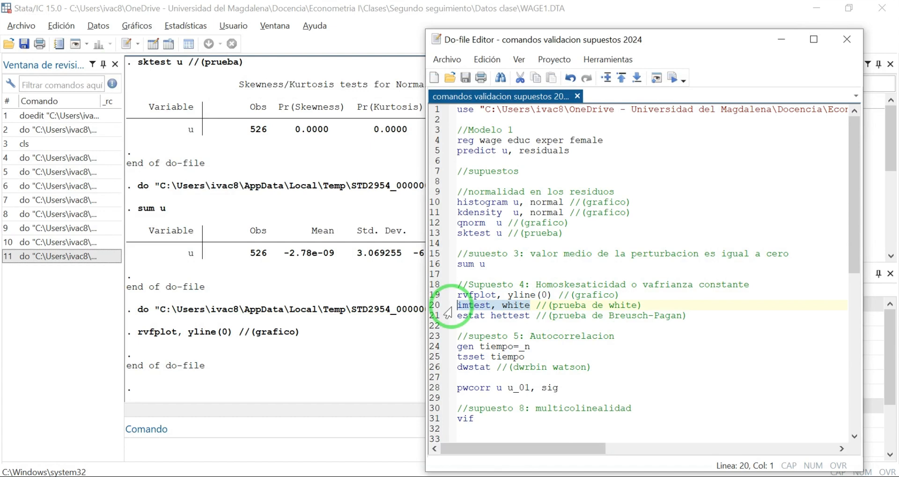
click(534, 306)
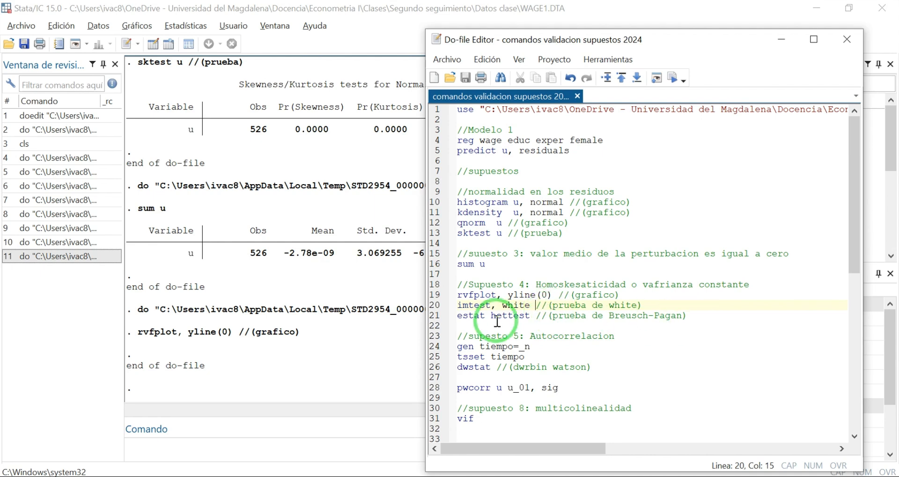
drag(458, 306, 649, 305)
key(ctrl+d)
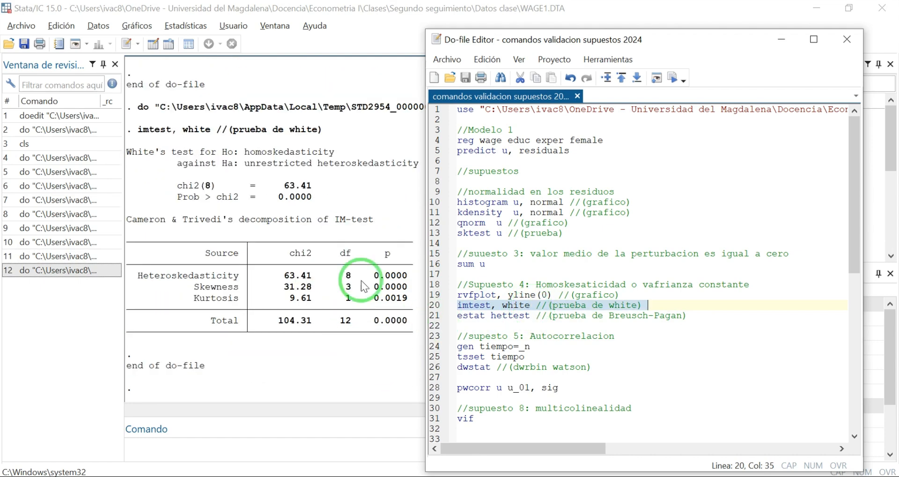
click(202, 164)
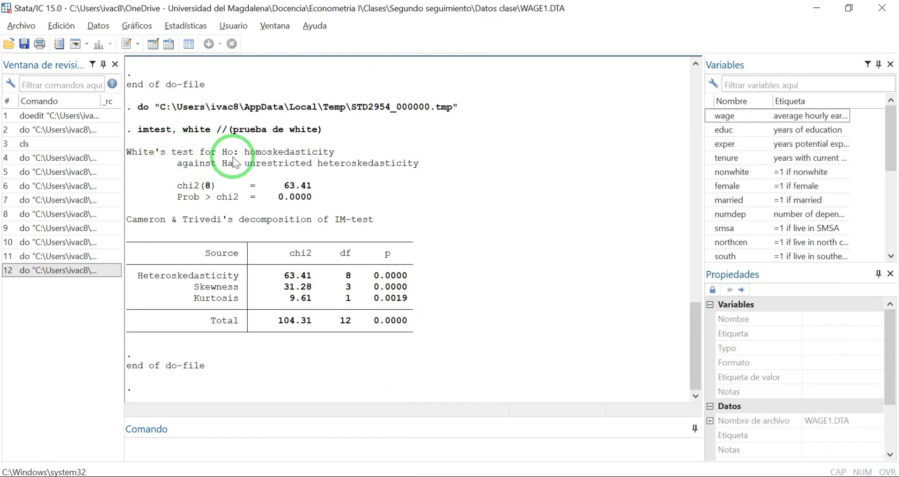
drag(222, 152, 335, 151)
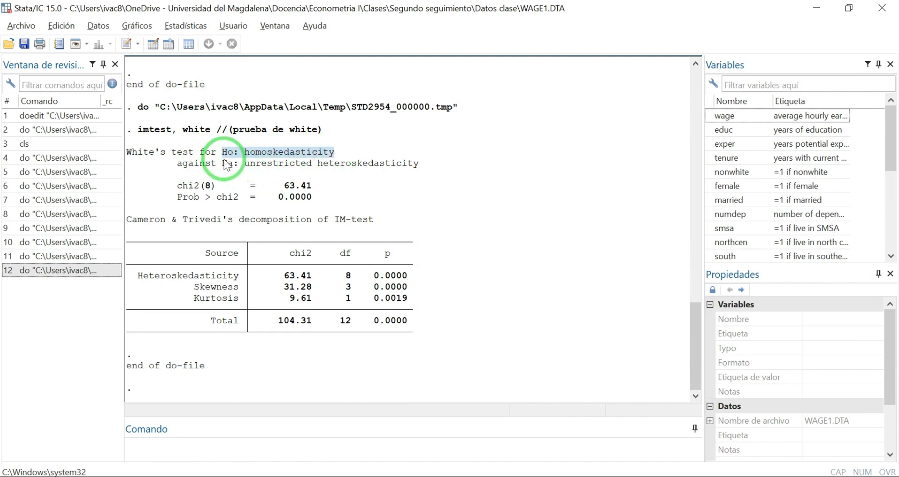
drag(222, 163, 428, 163)
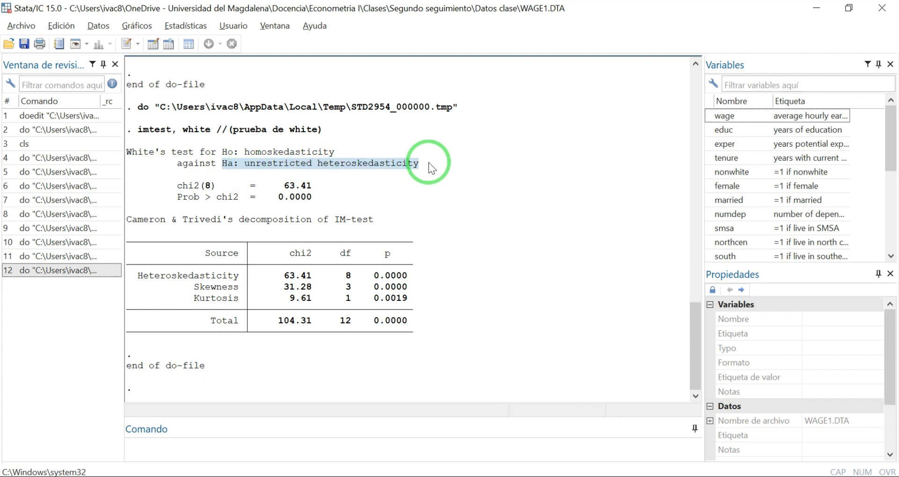
click(429, 162)
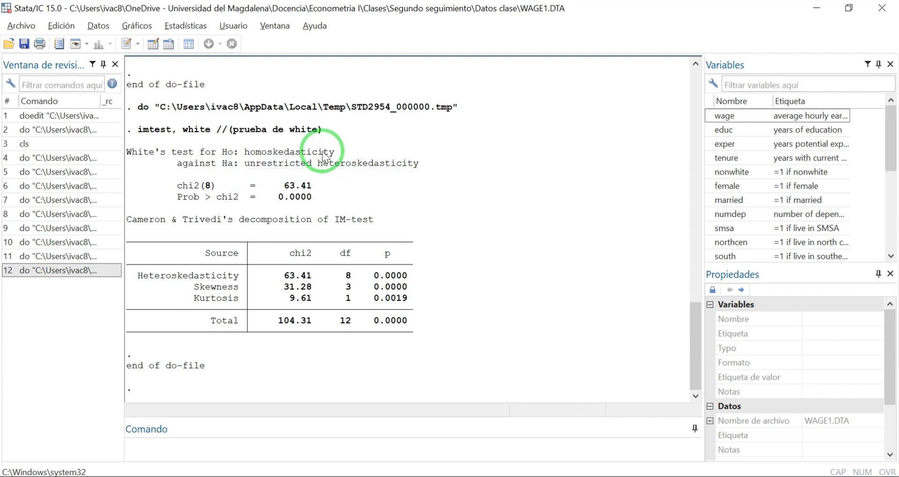
drag(222, 152, 334, 152)
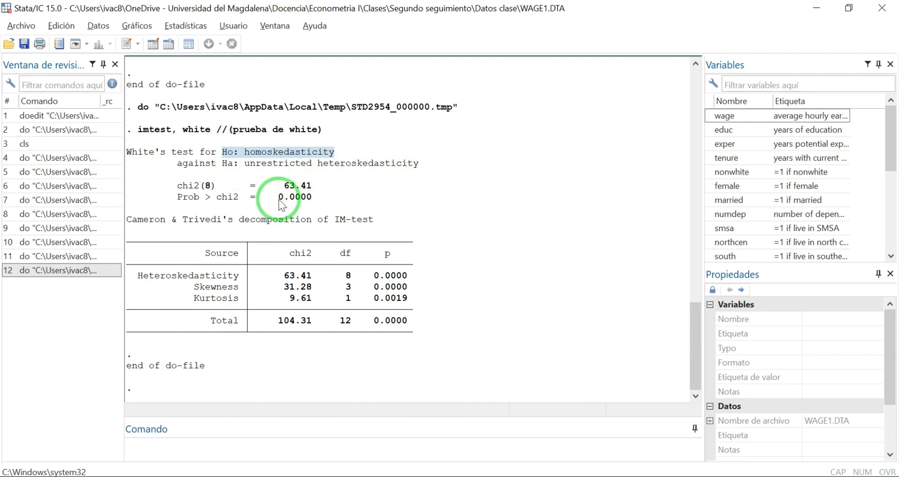
drag(279, 197, 314, 197)
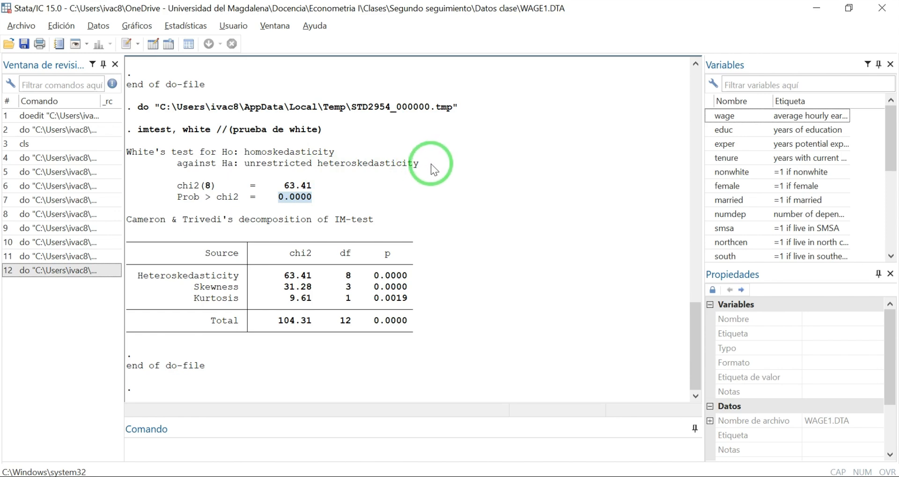
Step: Run the do-file's Breusch-Pagan test, "estat hettest", and examine its constant variance null hypothesis and chi2 probability
key(alt+Tab)
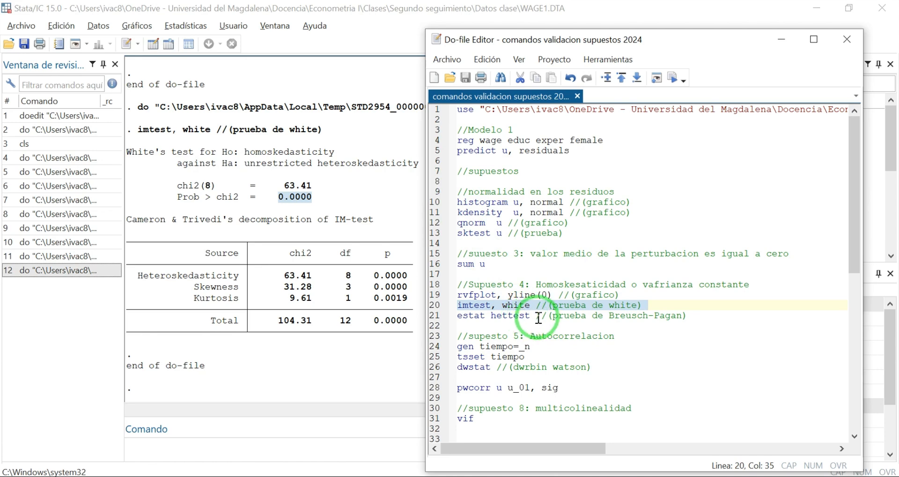
drag(535, 315, 451, 328)
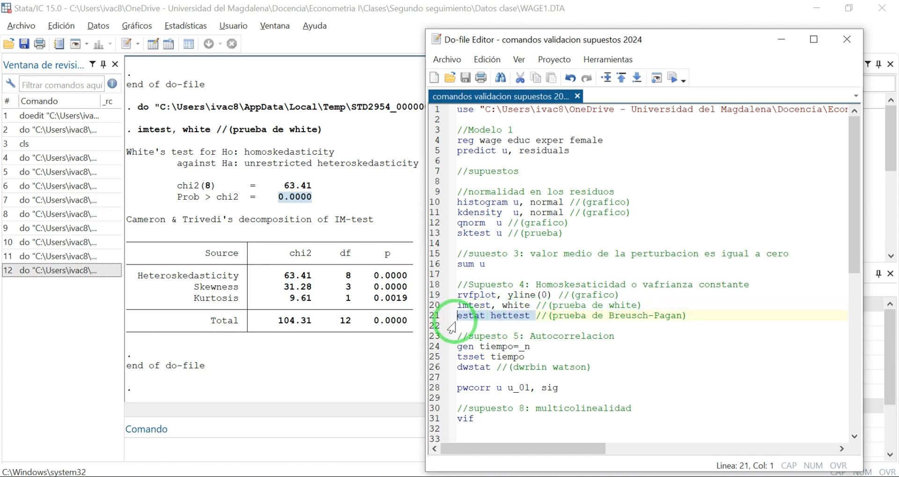
key(ctrl+d)
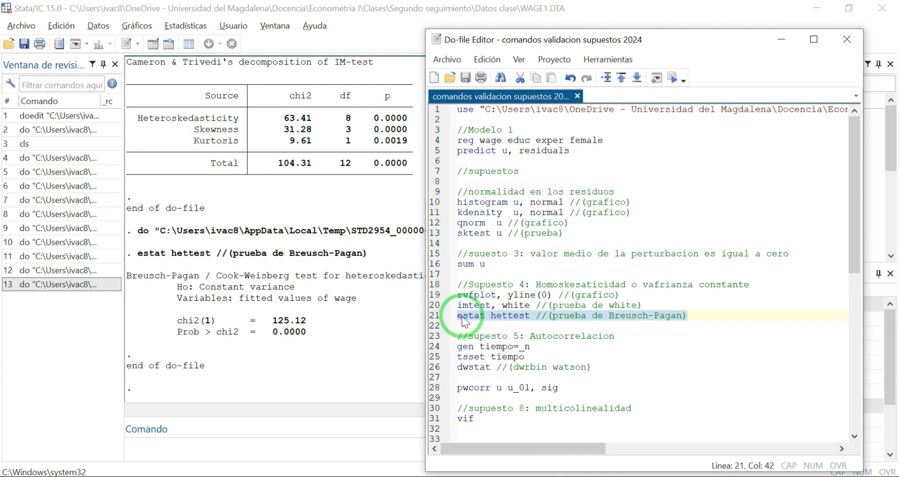
click(366, 317)
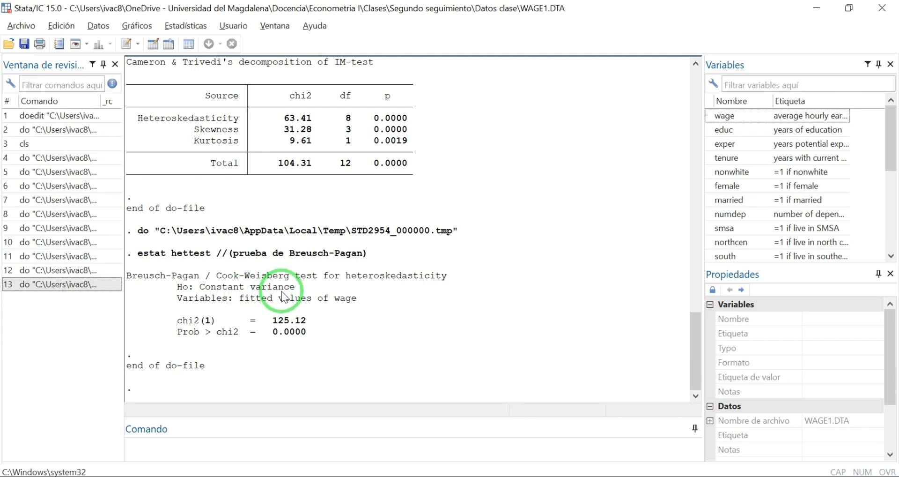
drag(348, 278, 457, 281)
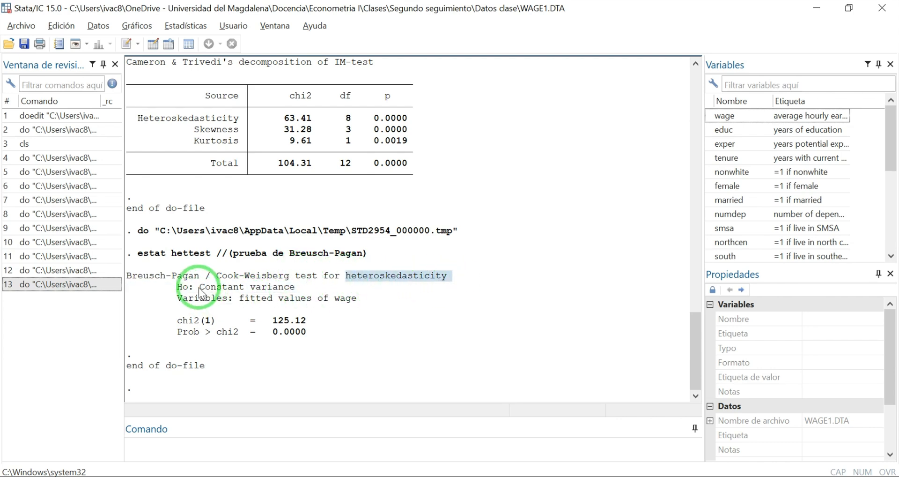
drag(195, 287, 295, 288)
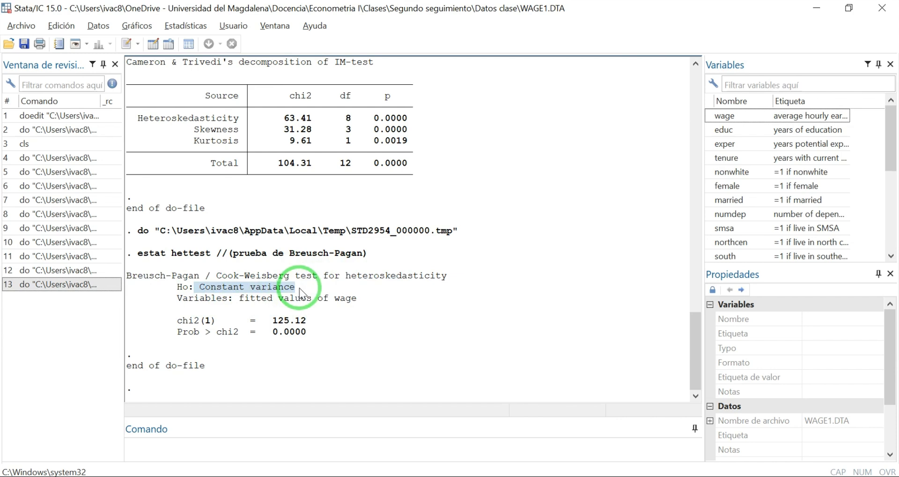
click(392, 314)
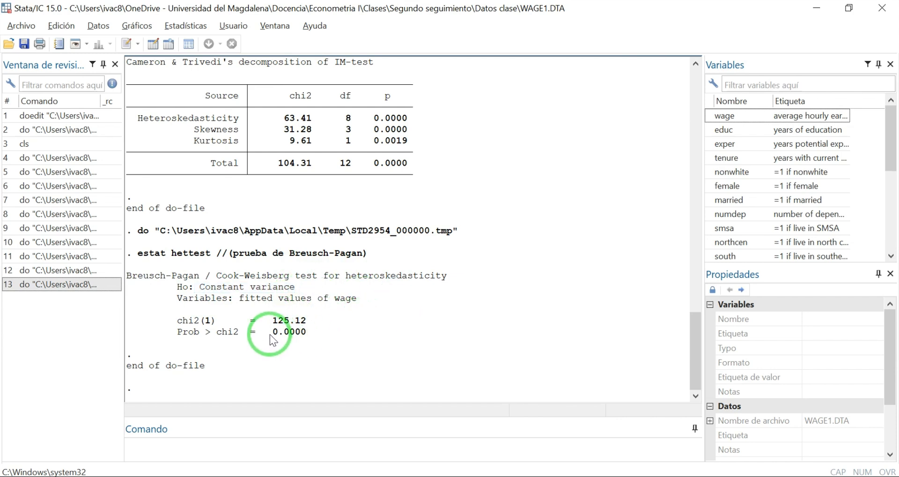
drag(270, 334, 305, 333)
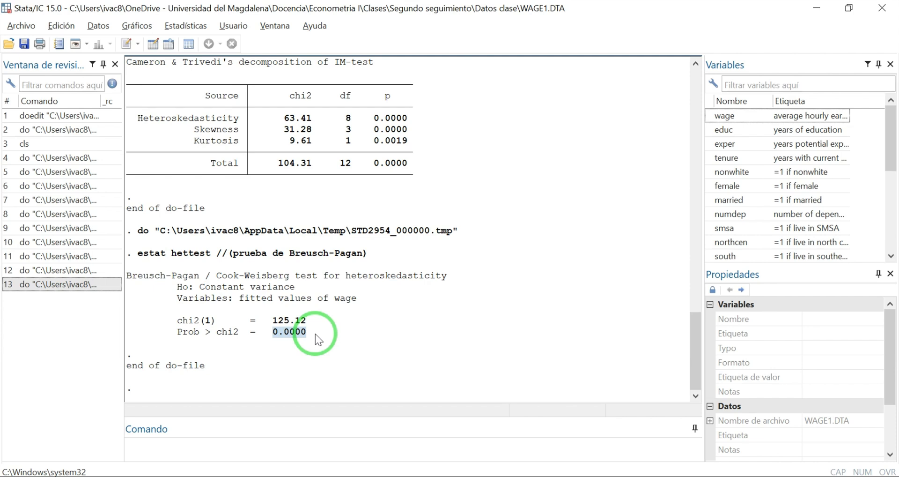
click(367, 339)
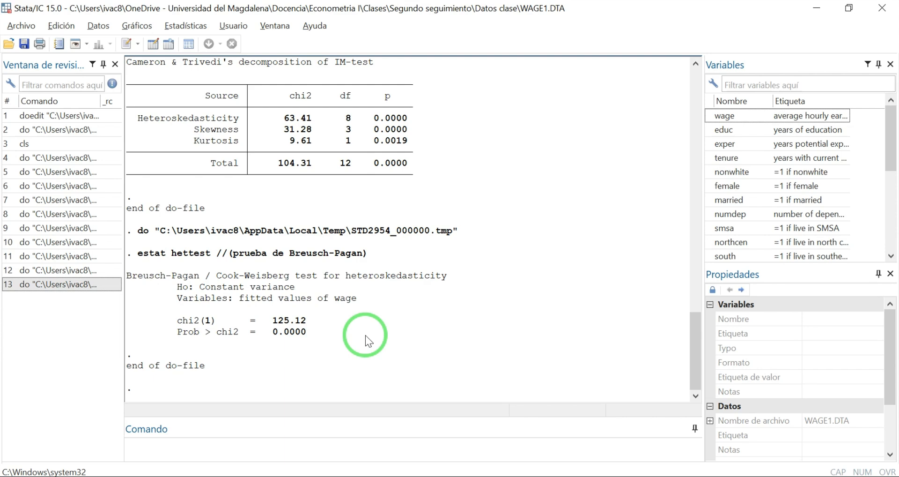
drag(200, 287, 295, 288)
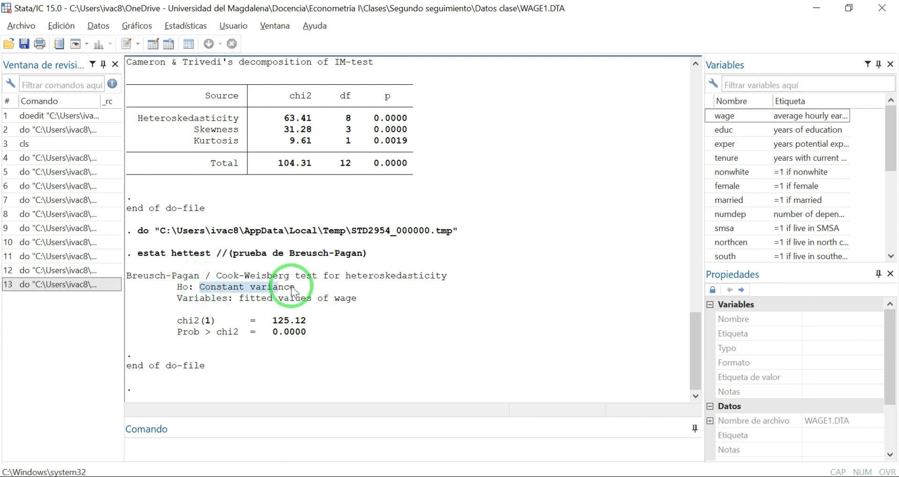
click(311, 294)
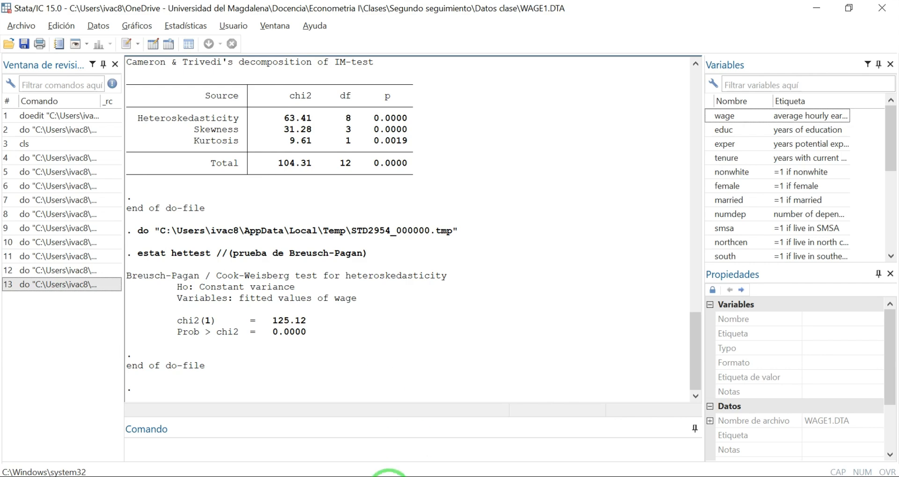
Step: Rerun the do-file's rvfplot command to review the spread of residuals around the zero line, then close the graph
click(490, 411)
drag(619, 295, 457, 294)
key(ctrl+d)
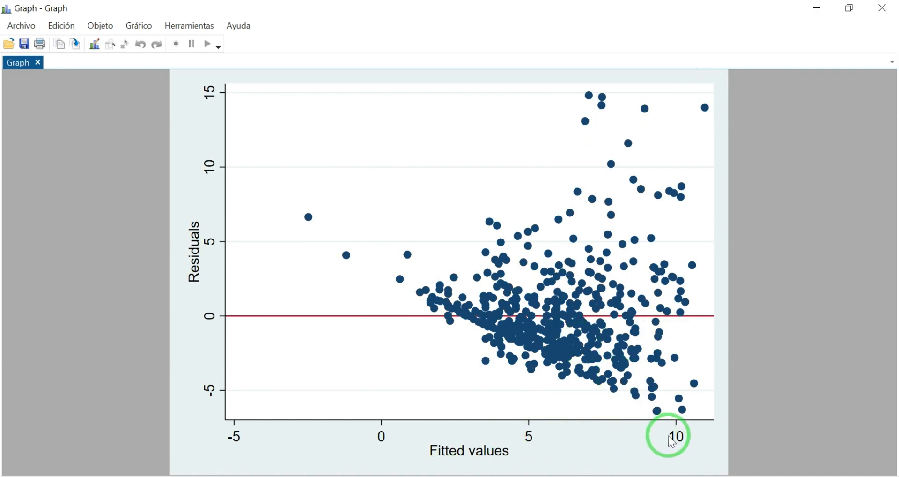
click(882, 8)
click(704, 316)
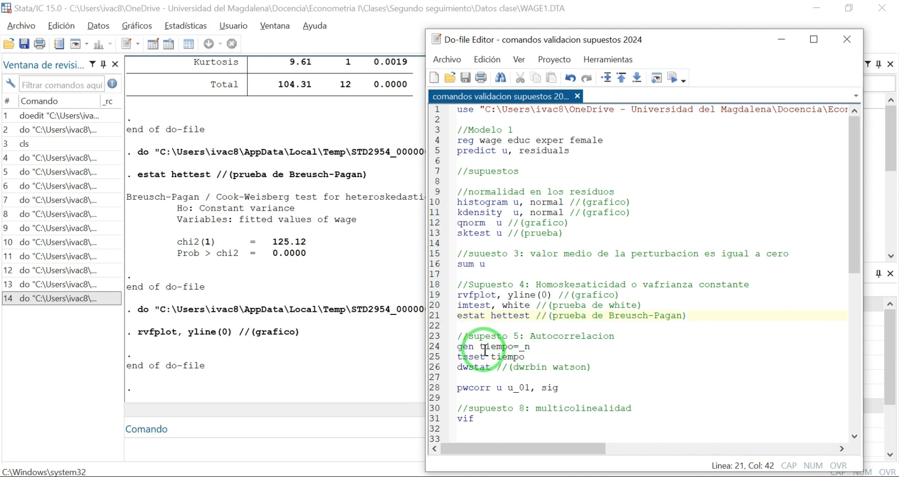
Step: Shorten the time variable's name to t in the do-file's gen command of the autocorrelation section, giving "gen t=_n"
drag(474, 347, 455, 346)
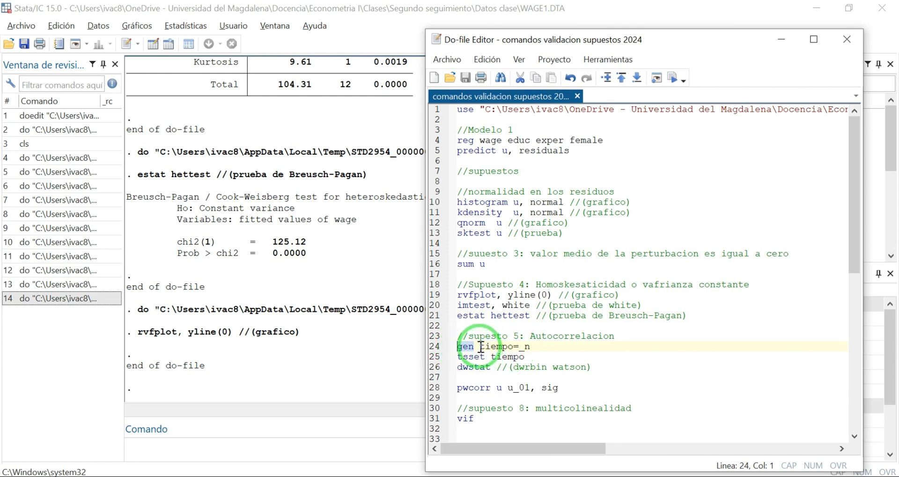
click(508, 347)
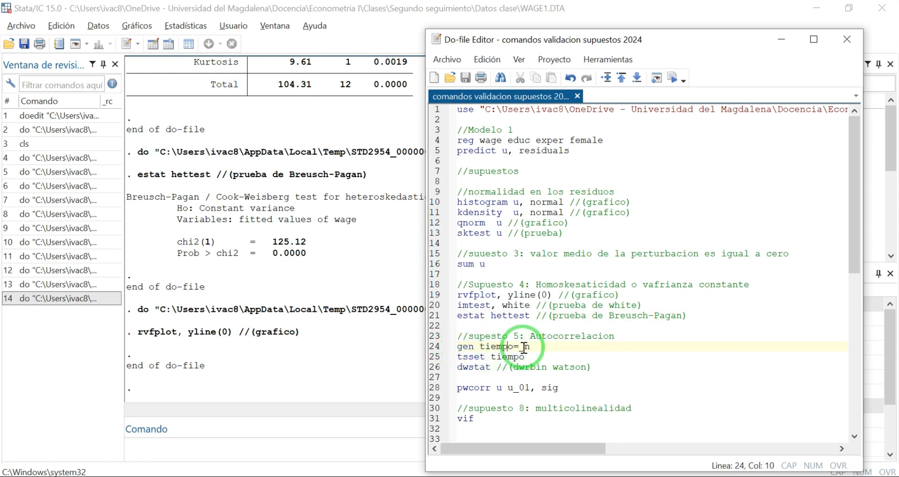
key(Delete)
key(BackSpace)
key(BackSpace)
key(BackSpace)
key(BackSpace)
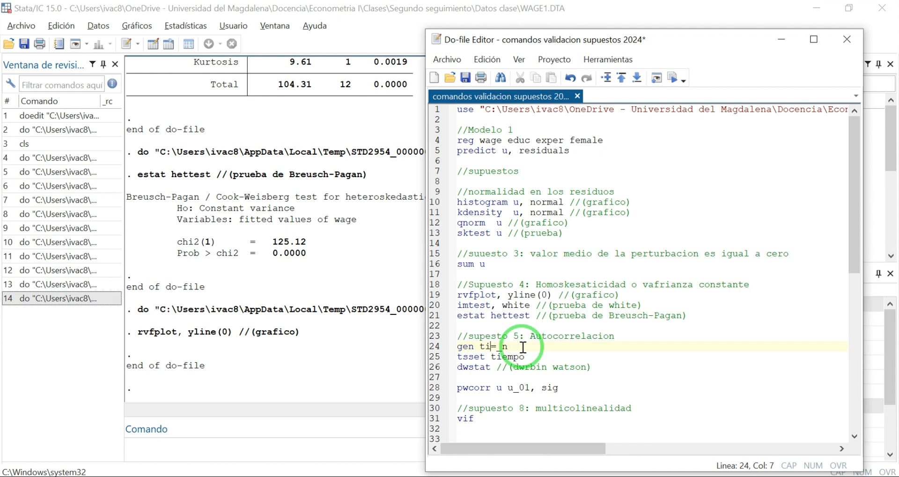
Step: Change the do-file's tsset command to use the shortened time variable, giving "tsset t"
click(531, 355)
key(BackSpace)
key(BackSpace)
key(BackSpace)
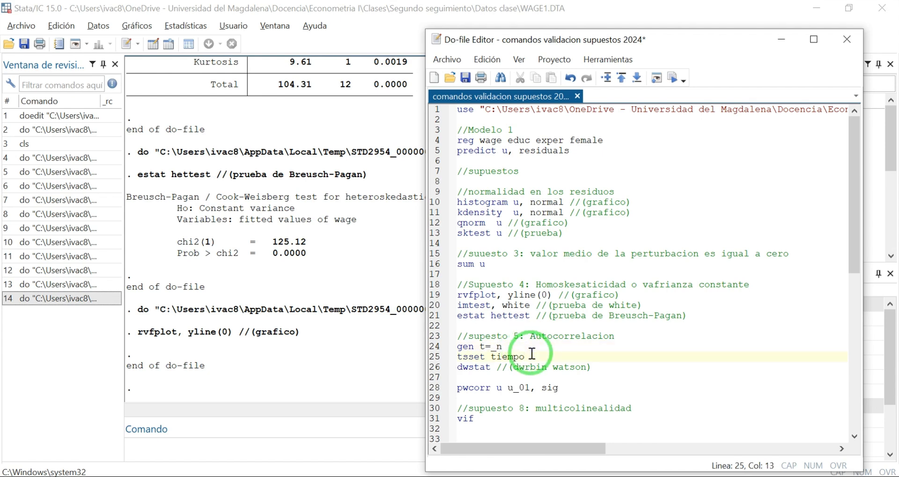
key(BackSpace)
key(BackSpace)
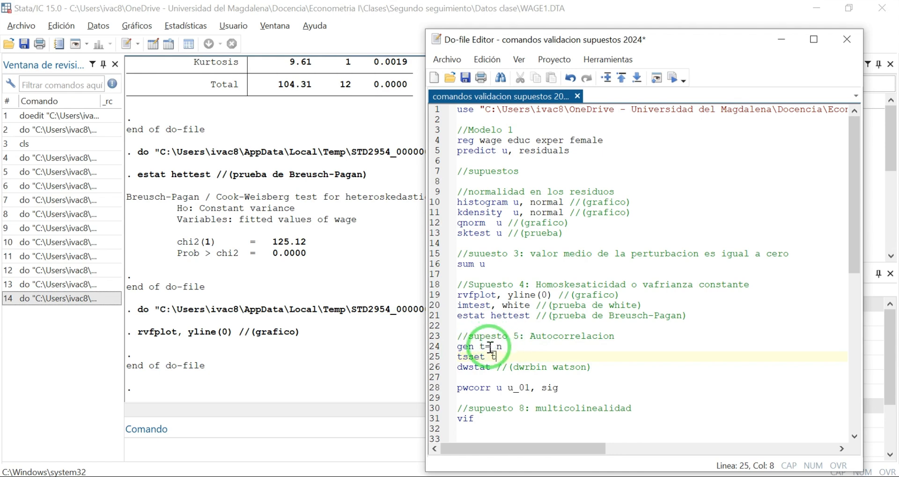
Step: Run the do-file's "gen t=_n", "tsset t" and "dwstat" commands together and examine the Durbin-Watson d-statistic
drag(491, 345, 508, 347)
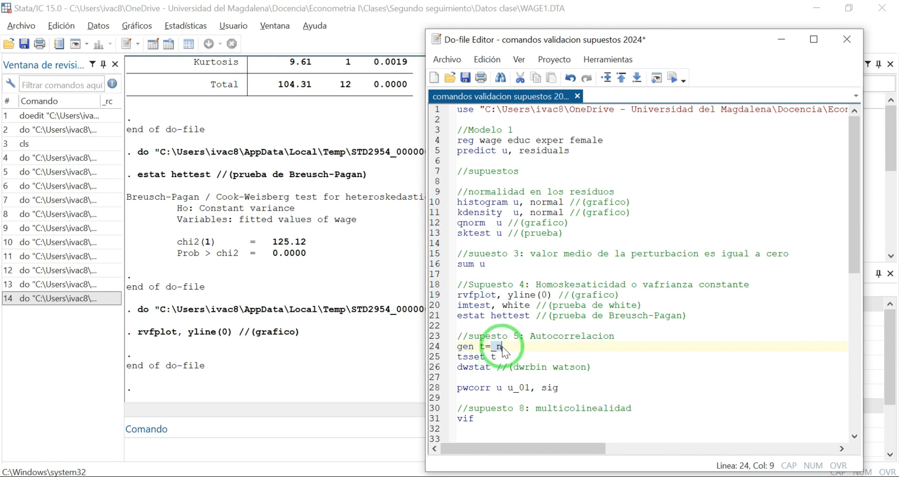
key(Down)
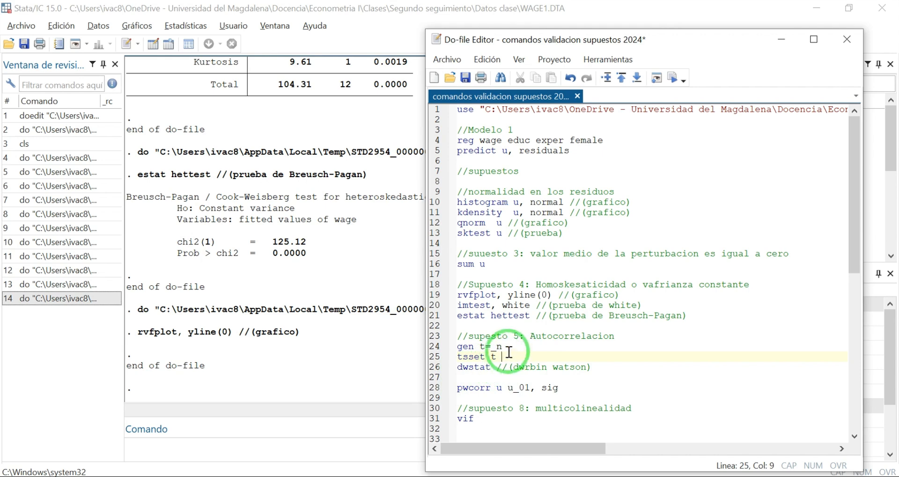
drag(604, 365, 442, 351)
key(ctrl+d)
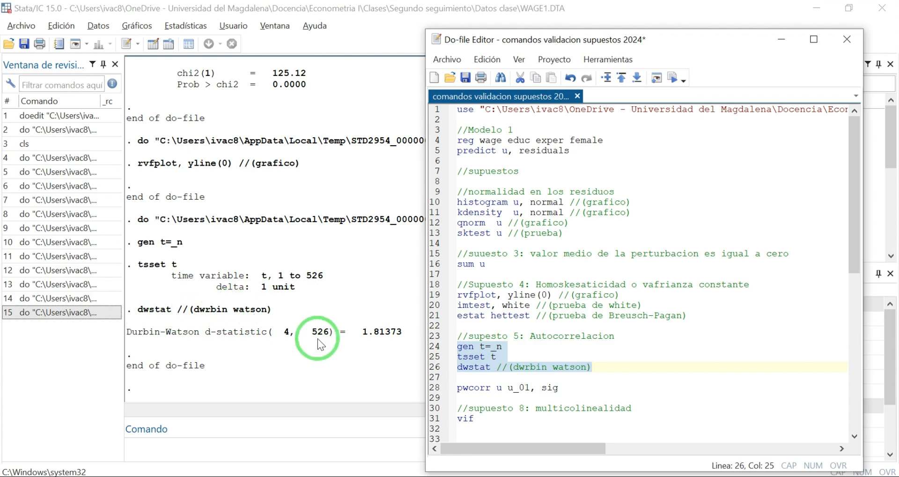
drag(364, 332, 378, 333)
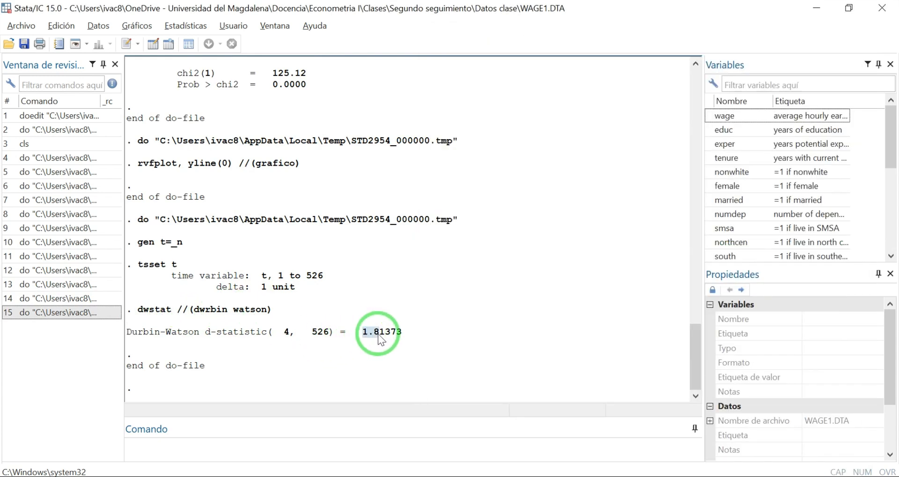
click(431, 335)
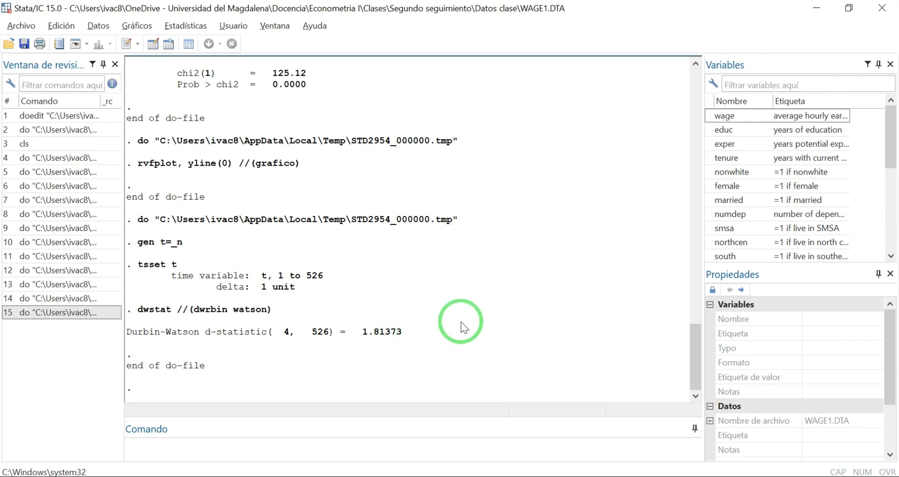
Step: Open the WAGE1 dataset for editing and go to the first observation of the residual variable u
key(alt+Tab)
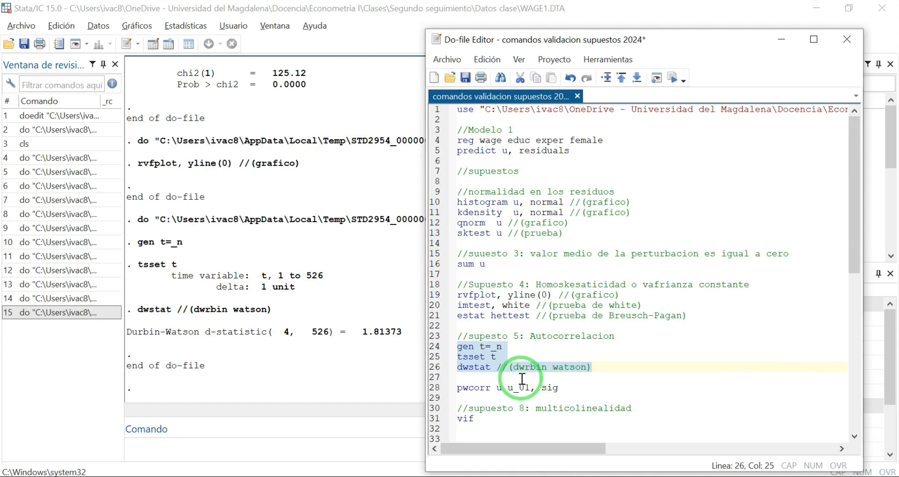
key(Right)
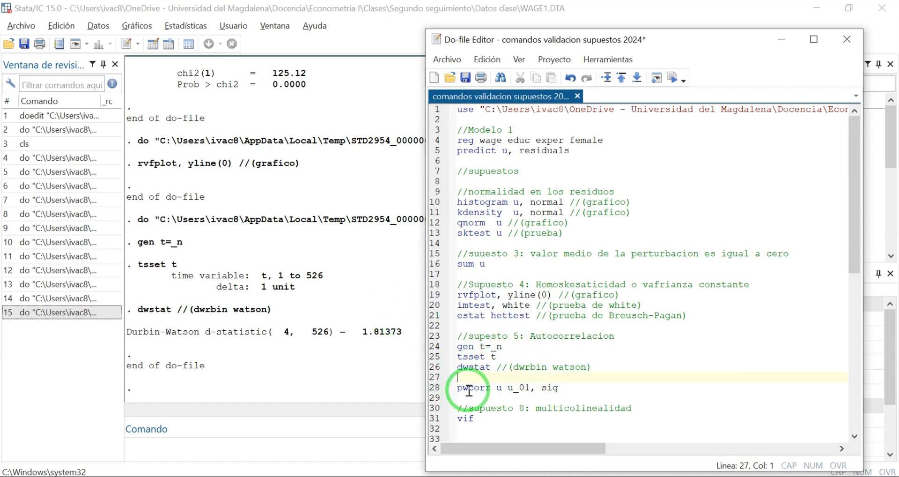
click(581, 388)
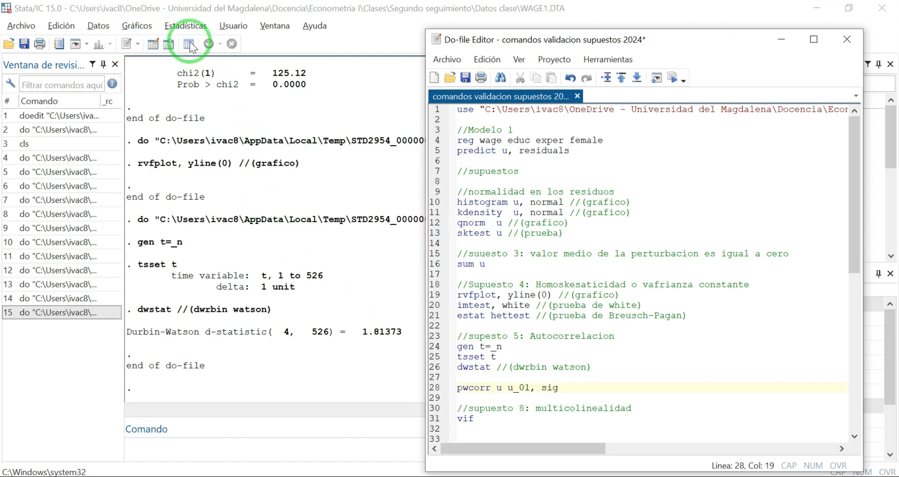
click(153, 44)
click(383, 105)
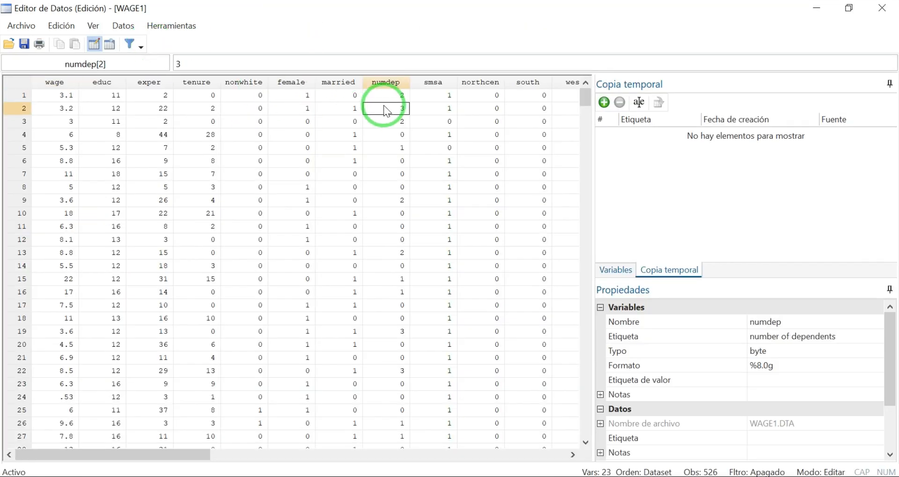
key(ctrl+Right)
key(Left)
key(Up)
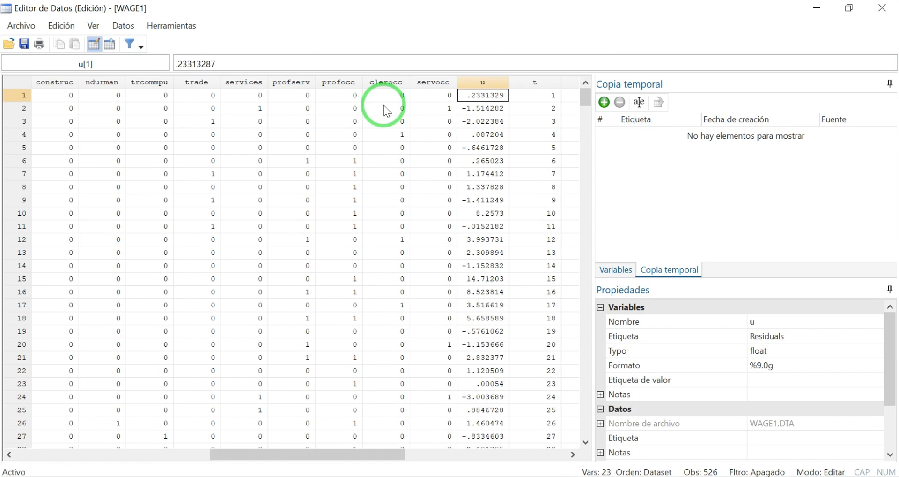
Step: Copy the values of residual variable u from observation 2 through observation 526
key(Down)
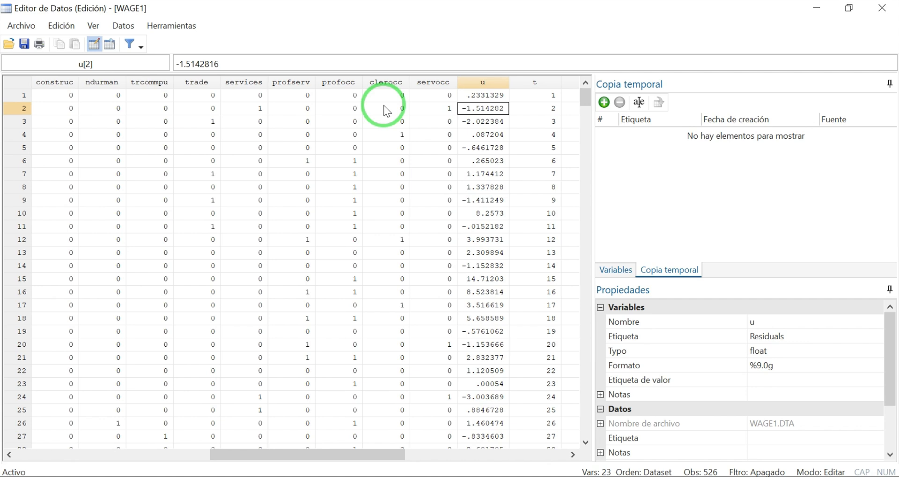
key(Up)
key(Down)
key(ctrl+shift+Down)
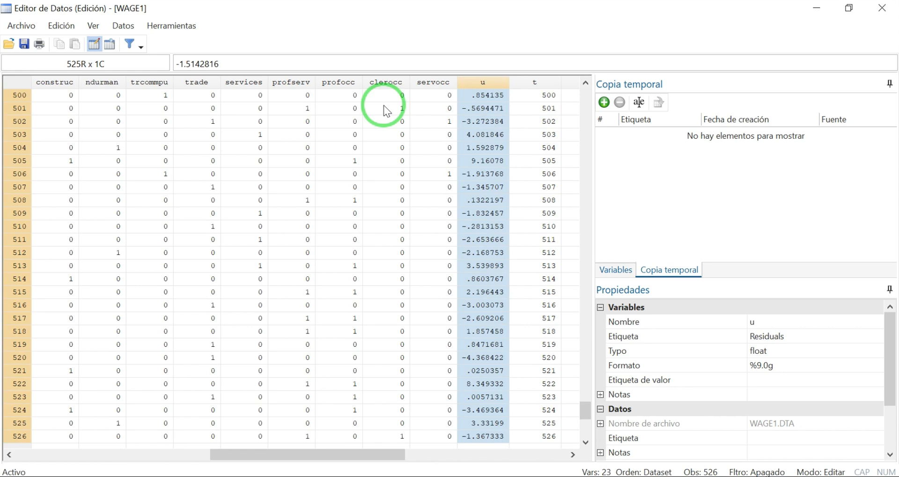
Step: Paste the copied residuals into the empty column after t, starting at observation 1, then close the data editor and return to the do-file
key(Up)
key(Right)
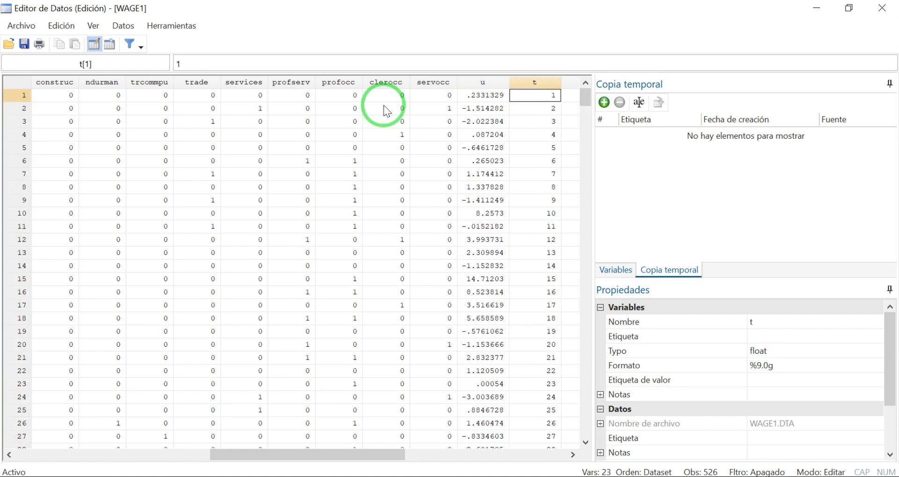
key(Right)
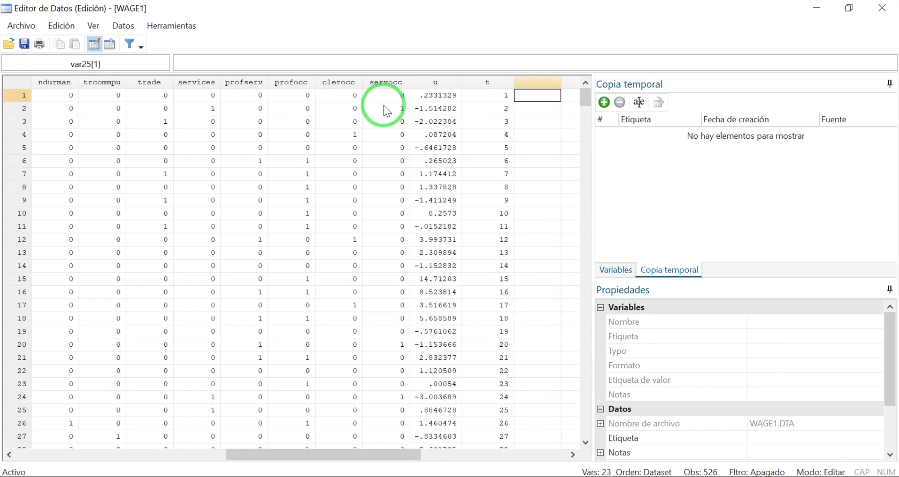
key(Left)
key(Left)
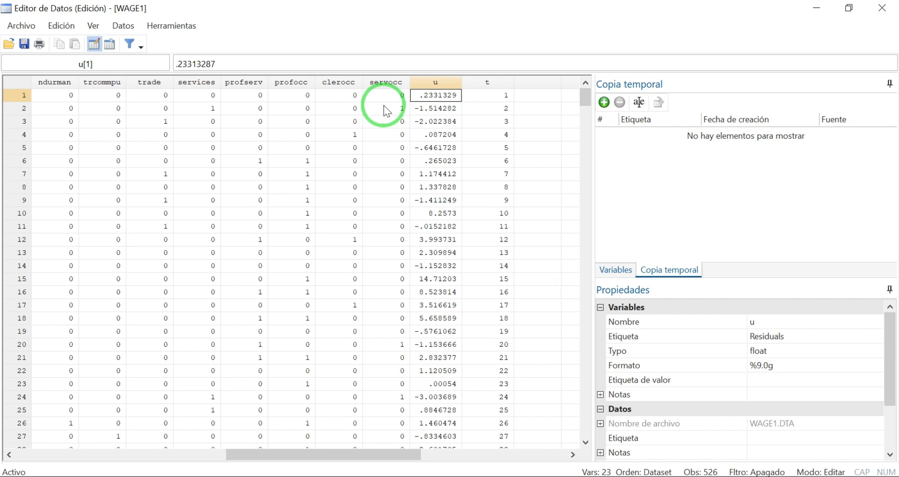
key(Right)
key(Left)
key(Down)
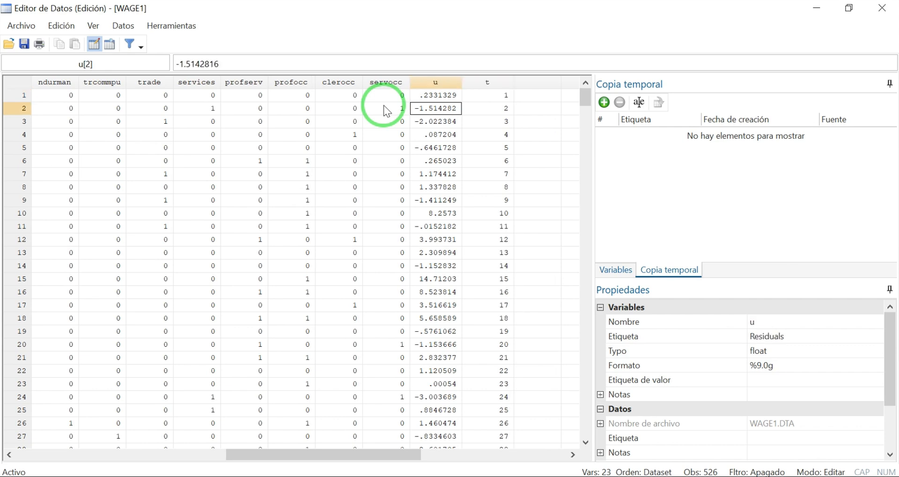
key(Up)
key(Right)
key(Right)
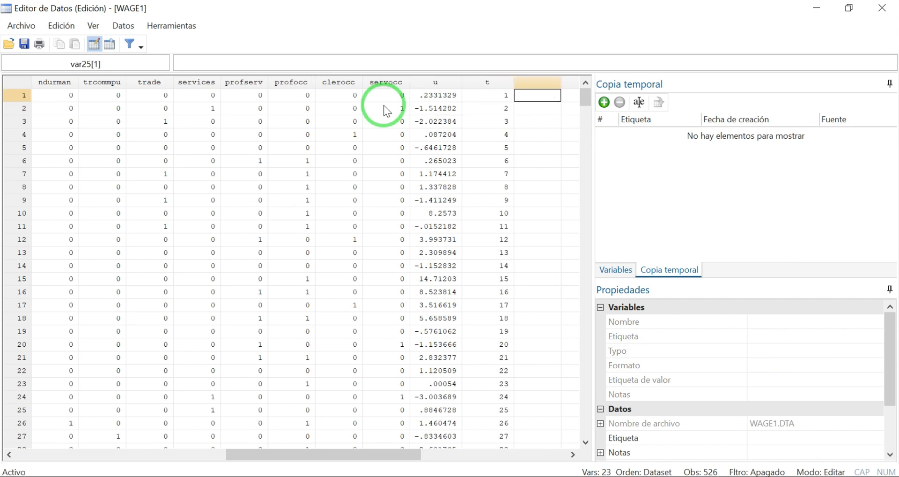
key(ctrl+v)
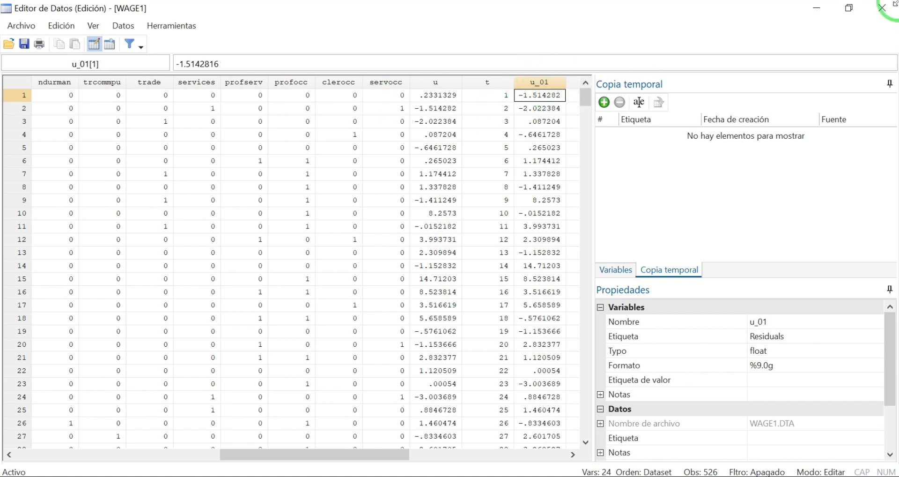
click(882, 8)
key(alt+Tab)
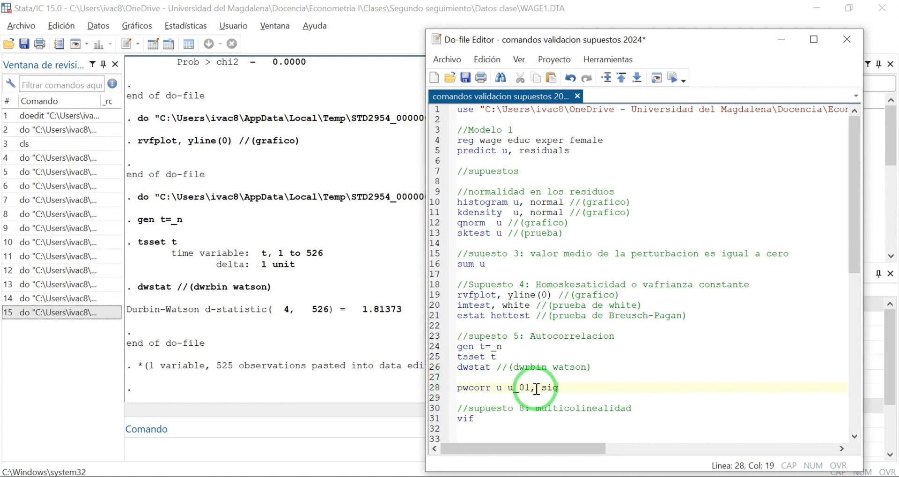
Step: Run the do-file's "pwcorr u u_01, sig" command and examine the correlation between u and u_01 with its significance level
drag(508, 386, 530, 387)
click(569, 388)
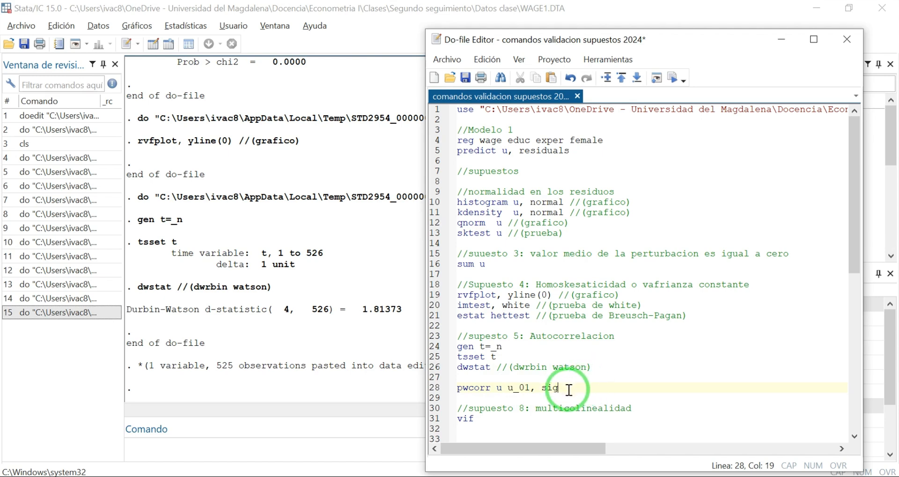
drag(576, 388, 459, 388)
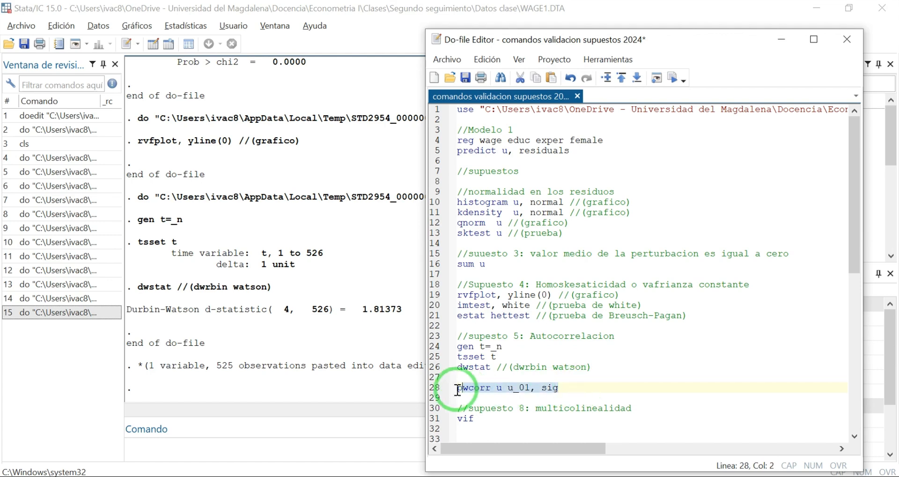
key(ctrl+d)
click(262, 330)
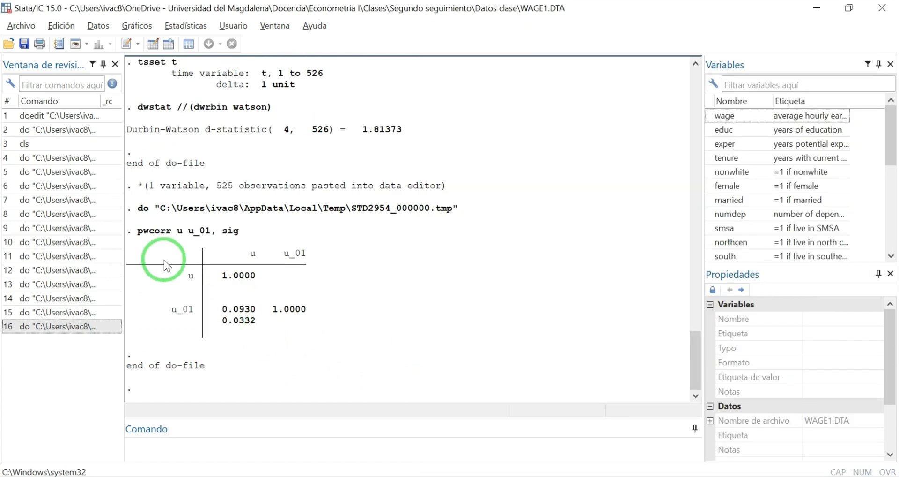
double_click(251, 254)
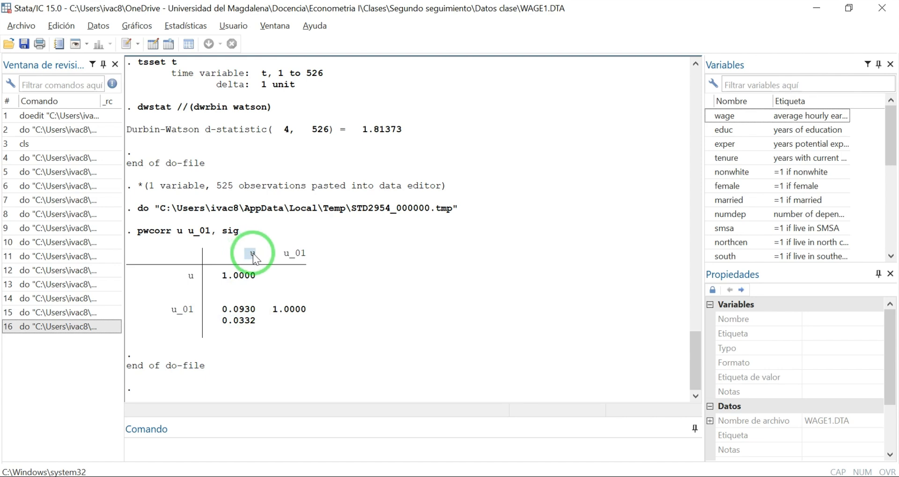
drag(174, 313, 193, 312)
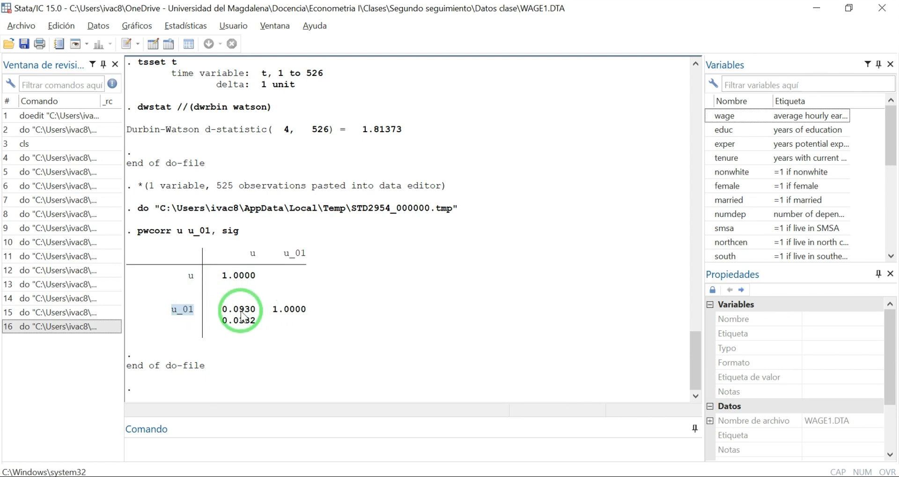
drag(223, 322, 254, 323)
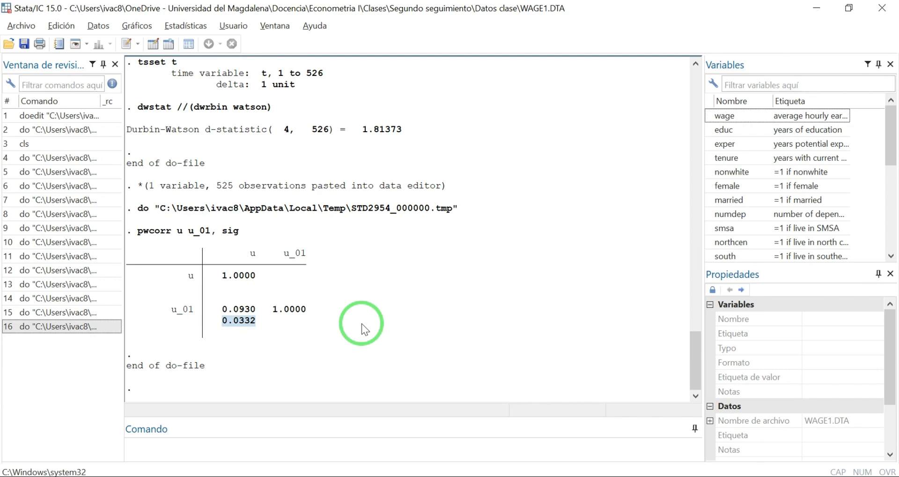
click(359, 318)
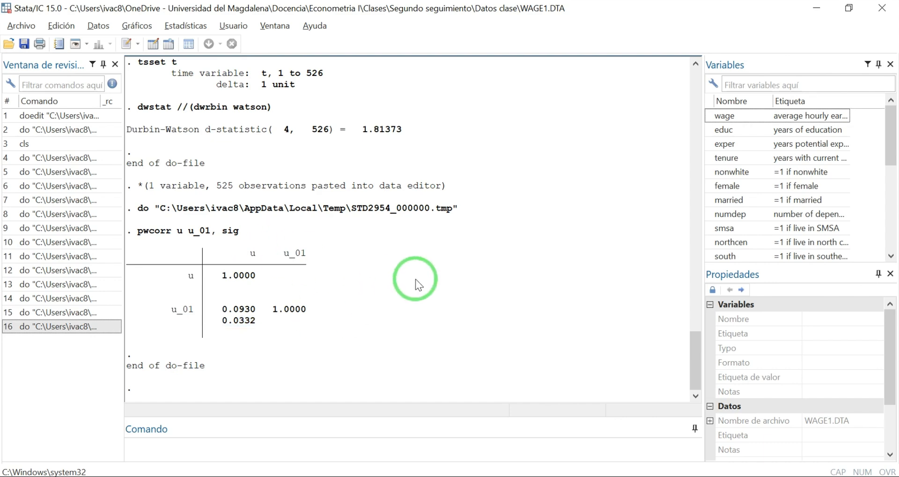
Step: Run the do-file's "vif" command from the assumption 8 multicollinearity section
key(alt+Tab)
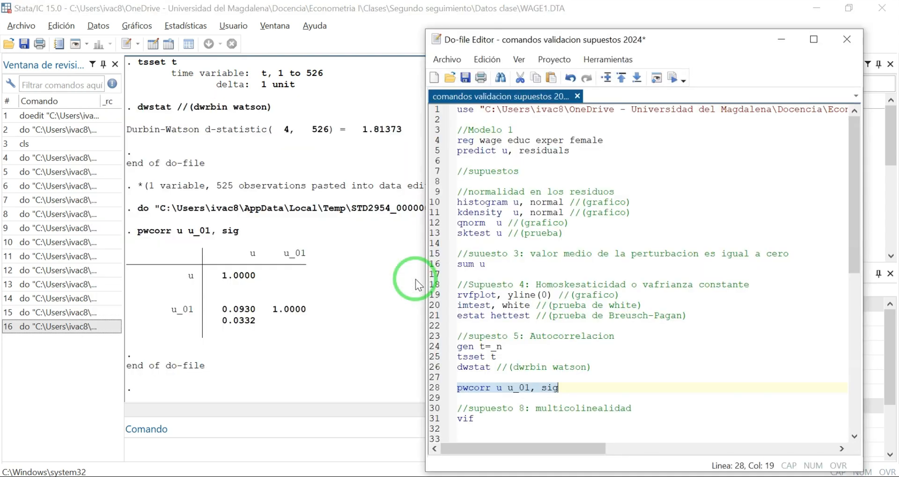
drag(601, 368, 461, 366)
click(607, 367)
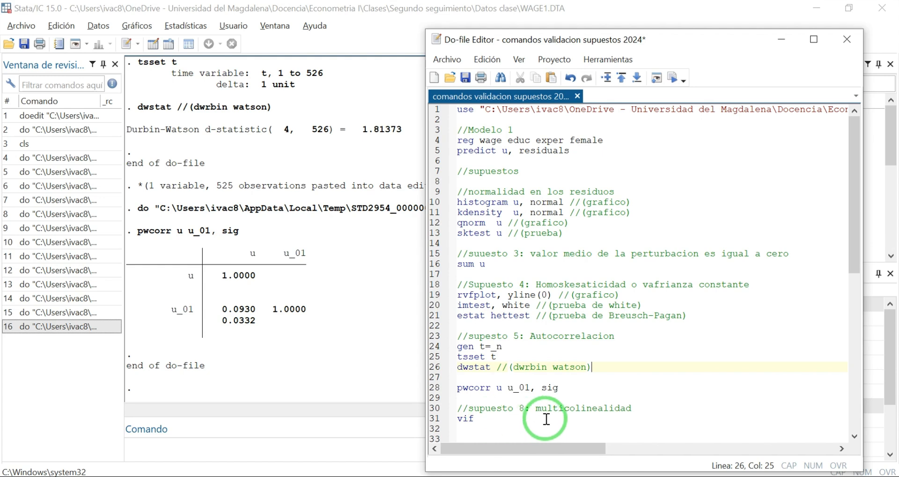
drag(485, 419, 451, 420)
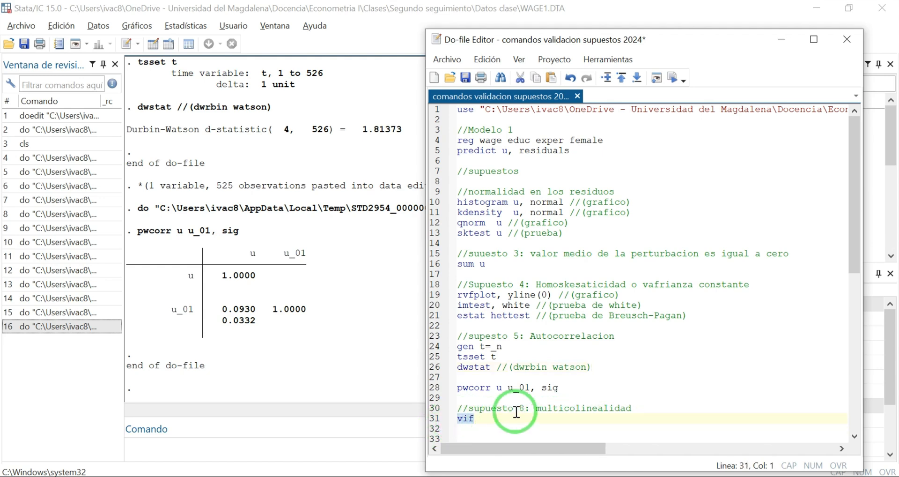
key(ctrl+d)
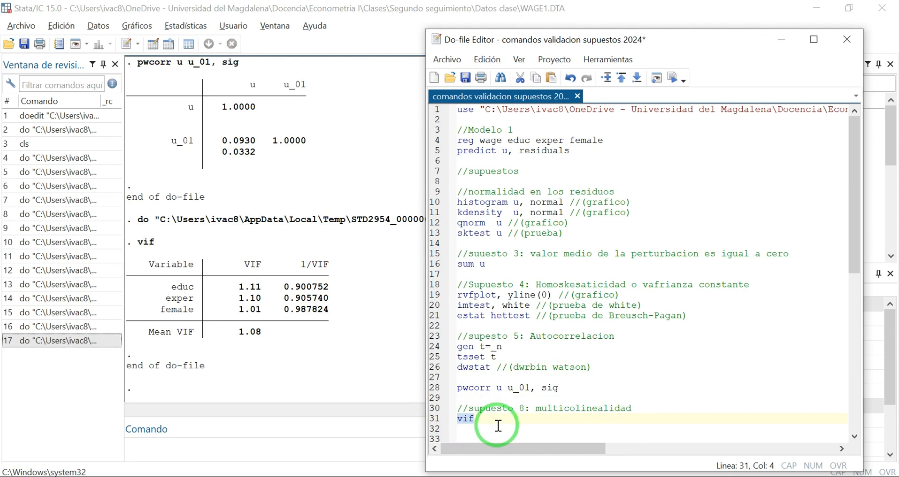
Step: Return to the do-file and add a copy of the "pwcorr u u_01, sig" command below "vif" in the multicollinearity section
click(319, 343)
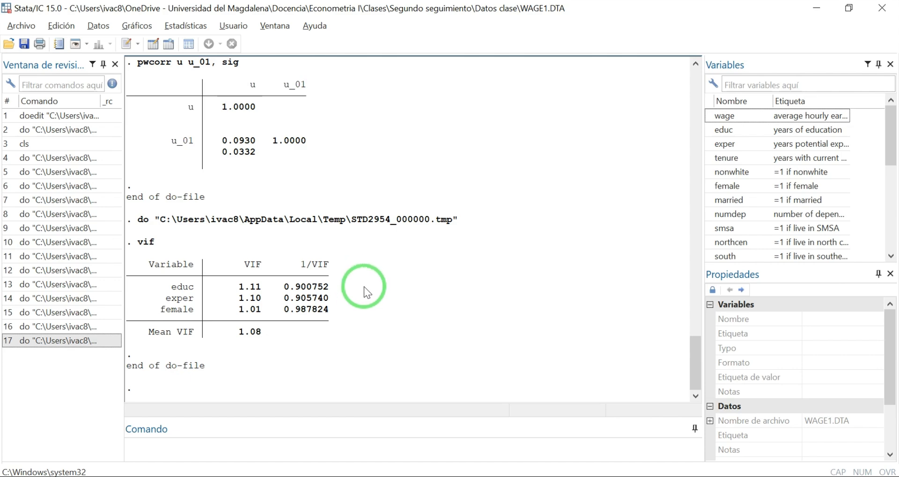
key(alt+Tab)
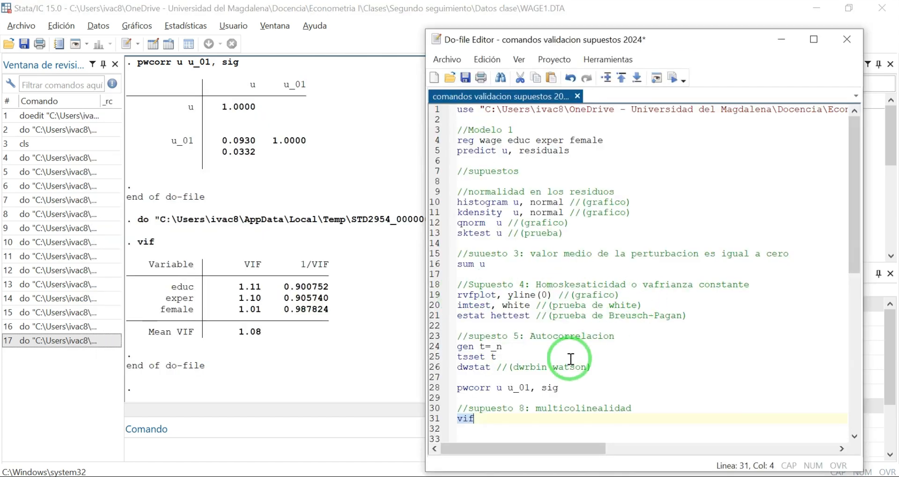
scroll(567, 362, down, 3)
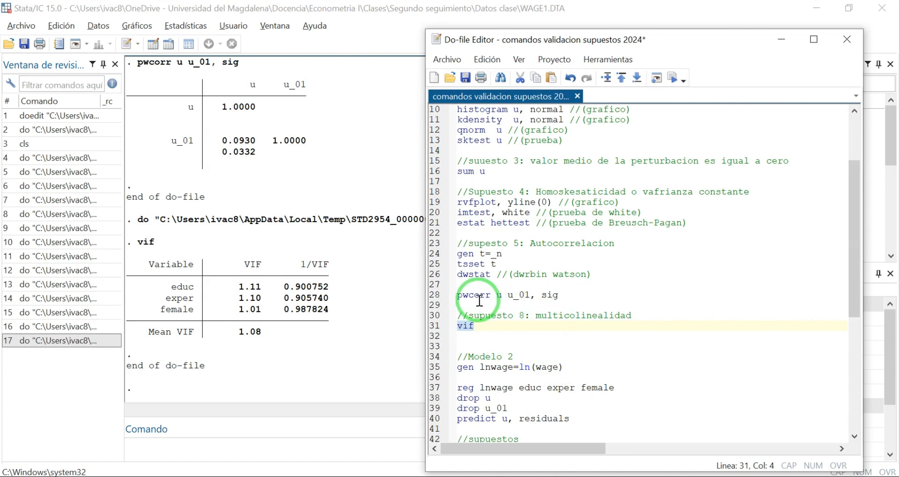
drag(457, 295, 558, 294)
key(ctrl+c)
click(483, 334)
key(Return)
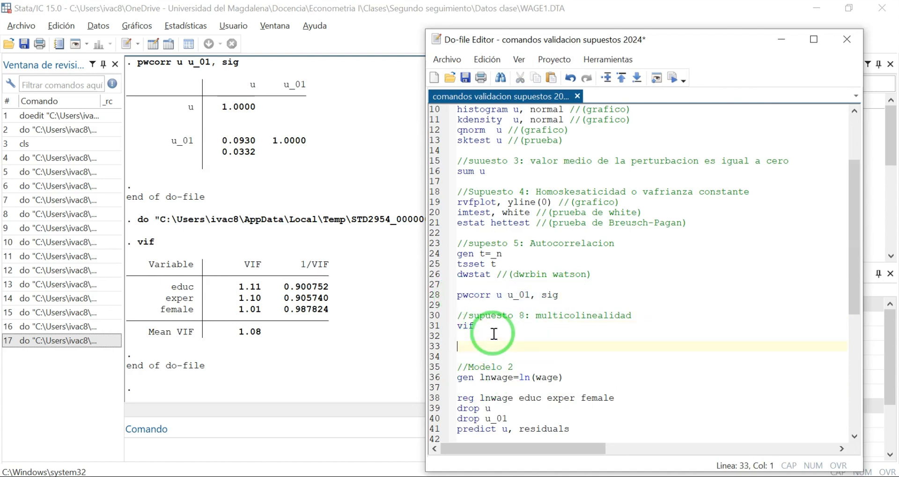
key(ctrl+v)
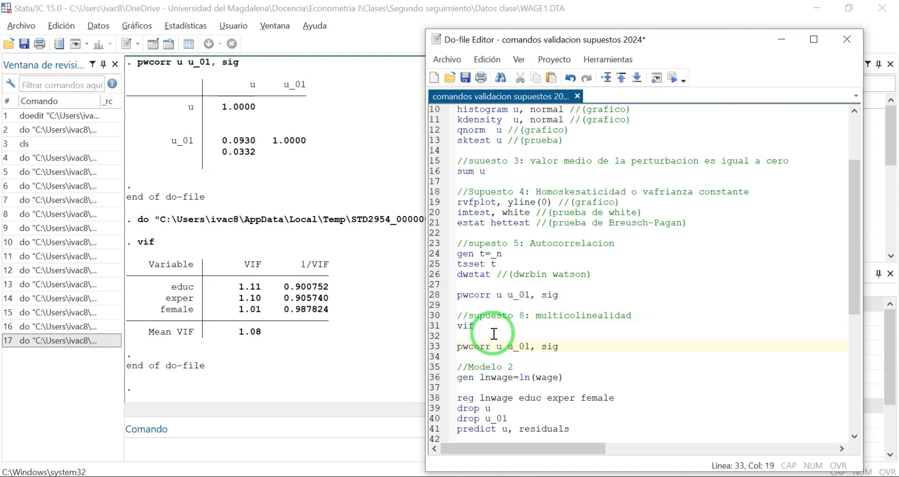
Step: Replace the variables in the copied pwcorr command below "vif" with the Model 1 regressors educ and exper
click(531, 347)
scroll(525, 262, up, 3)
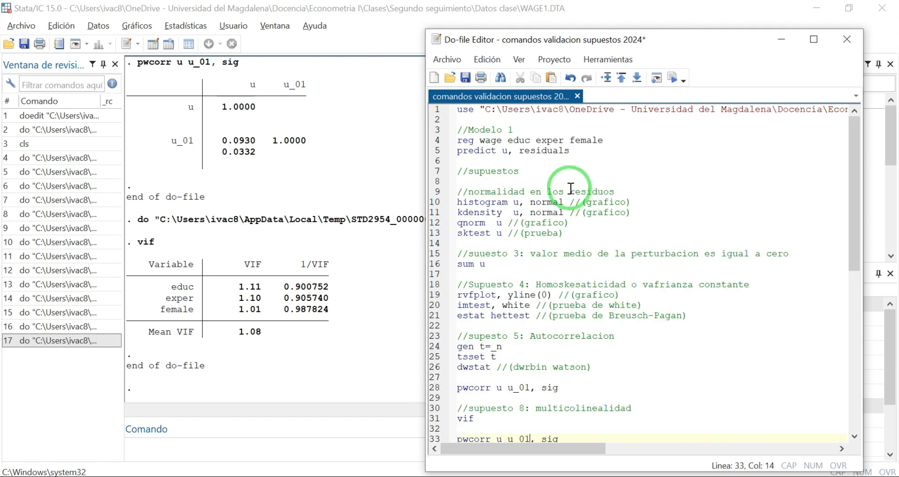
click(510, 140)
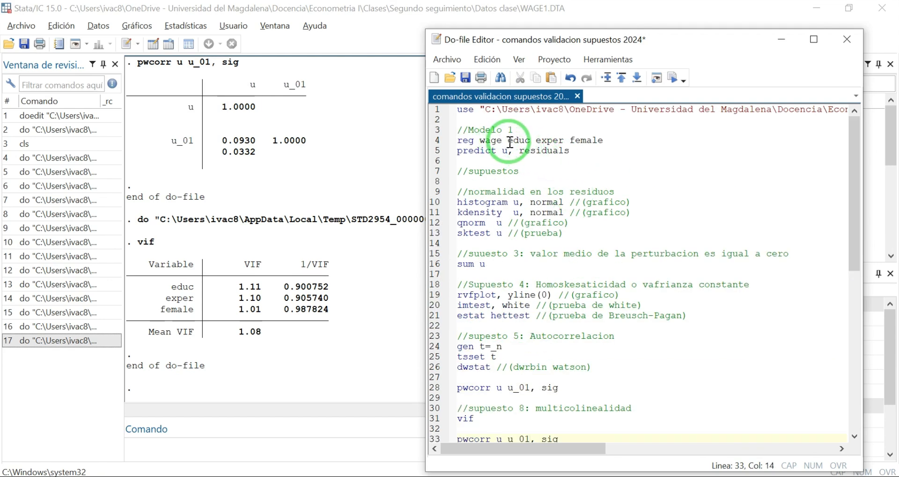
drag(510, 140, 584, 141)
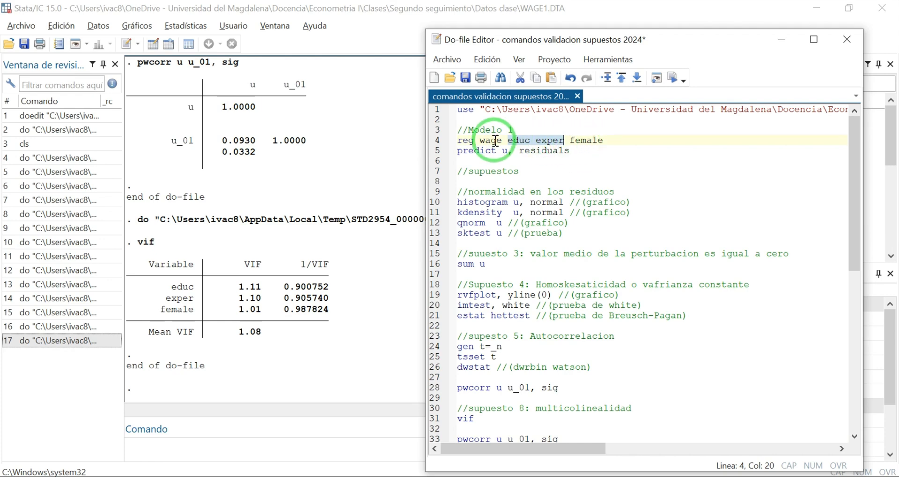
scroll(528, 150, down, 10)
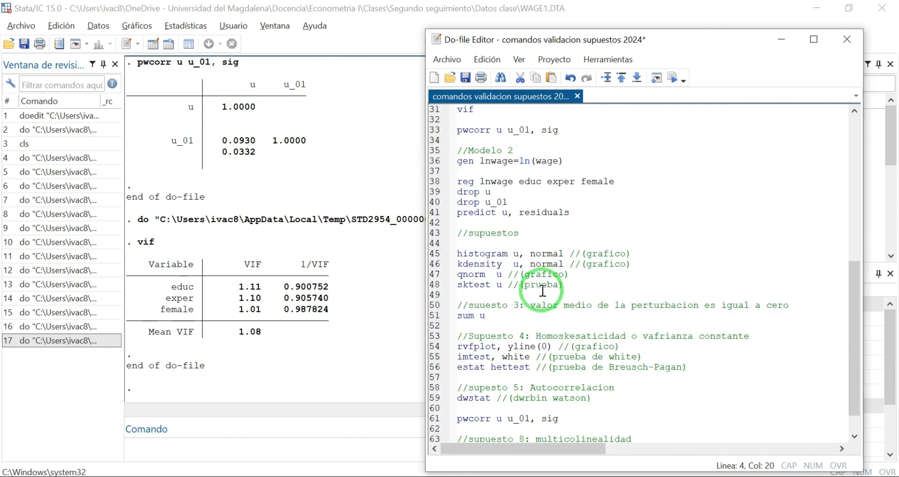
scroll(542, 300, down, 1)
scroll(536, 370, up, 6)
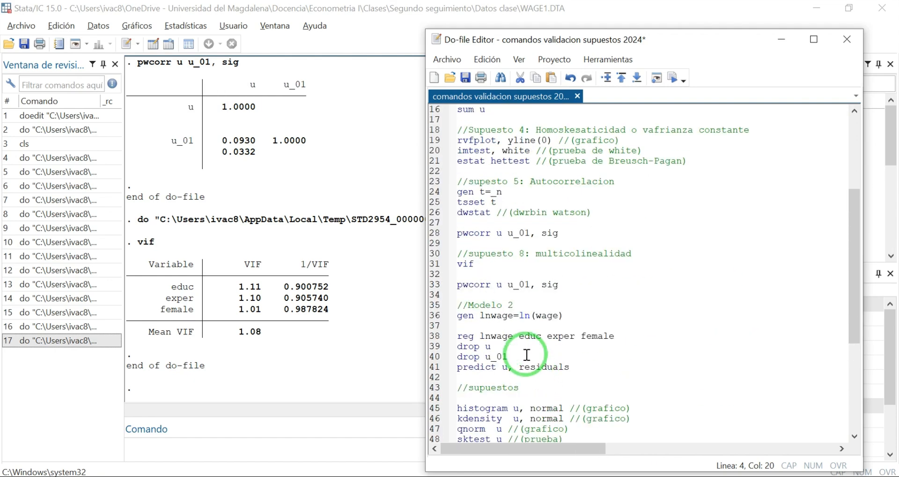
drag(530, 284, 497, 286)
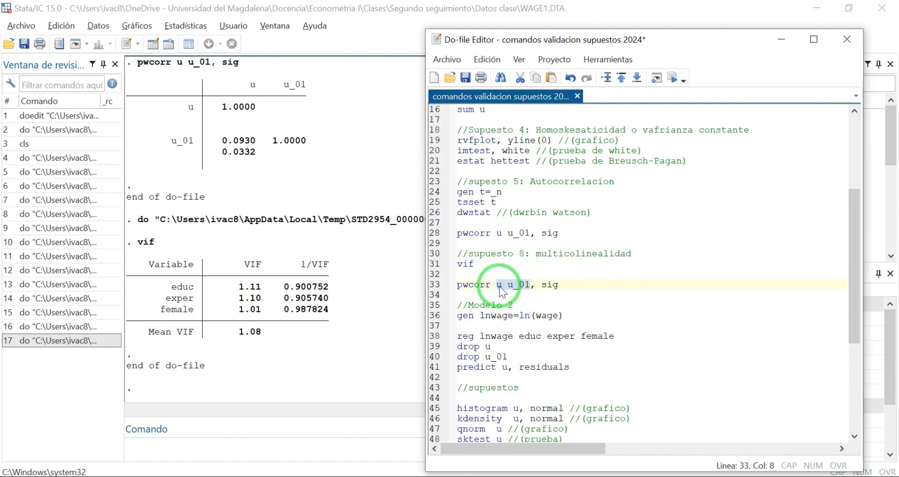
text(educ exper)
Step: Run the do-file's "pwcorr educ exper, sig" command and examine the correlation and its significance alongside the VIF table
scroll(512, 296, up, 5)
scroll(512, 297, down, 2)
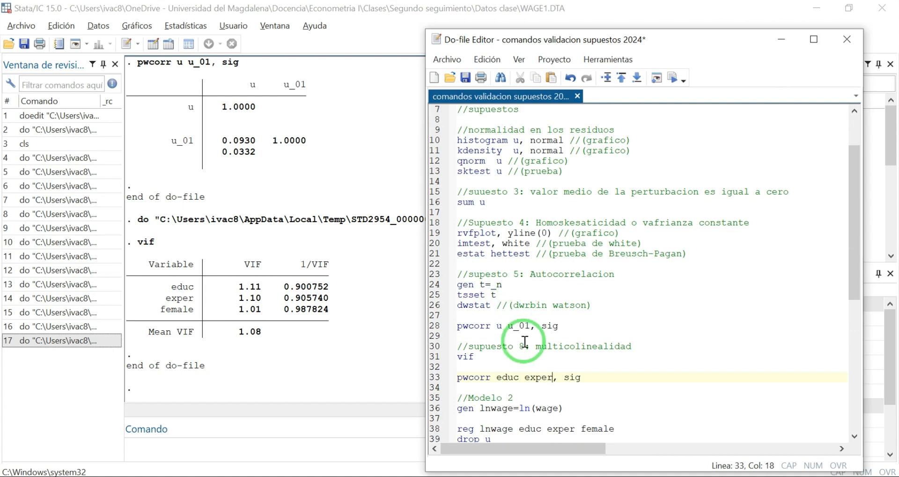
drag(588, 377, 463, 382)
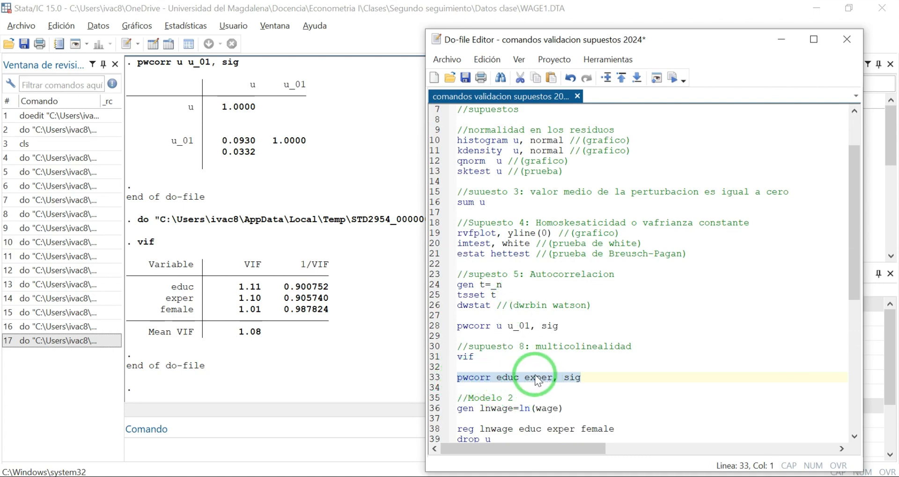
key(ctrl+d)
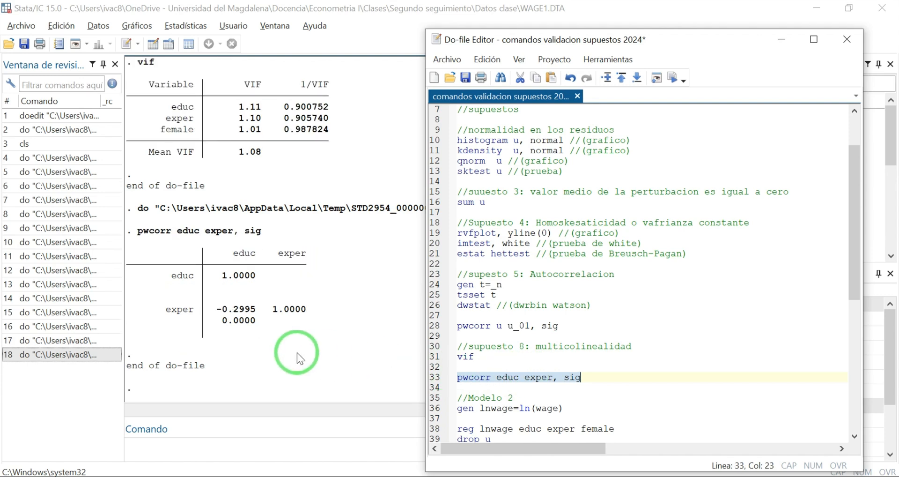
click(295, 352)
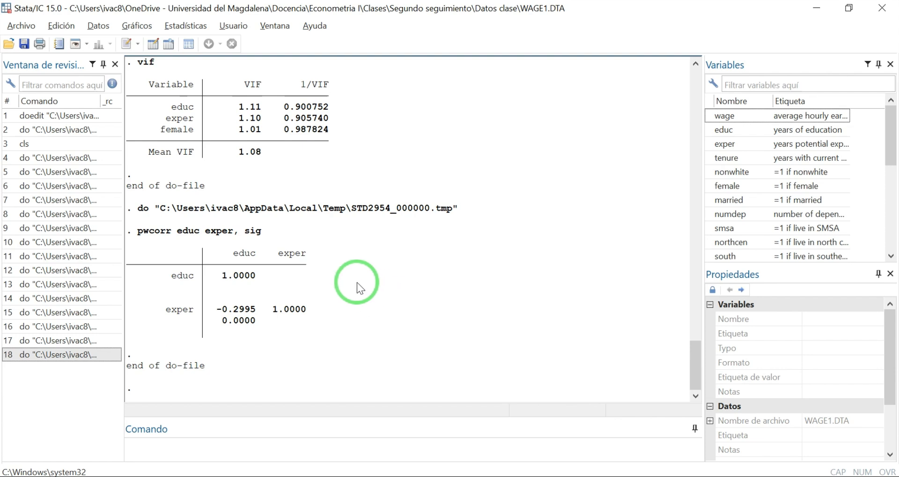
double_click(244, 256)
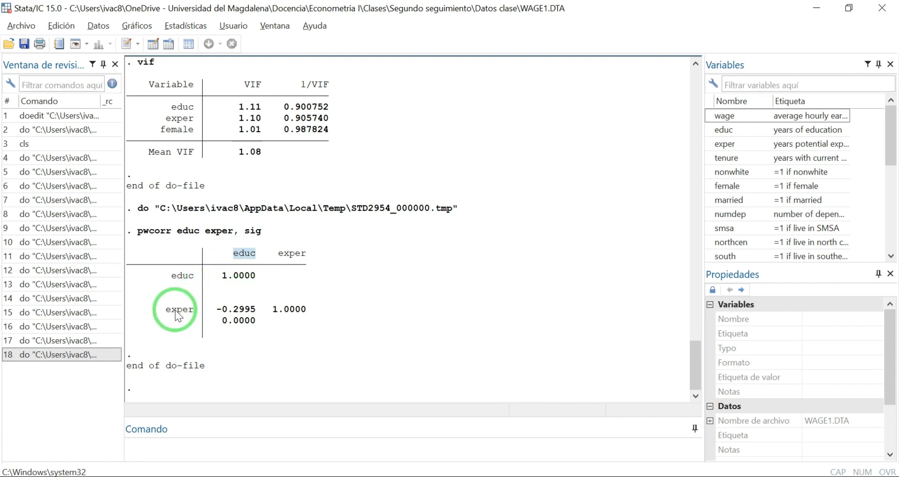
click(241, 255)
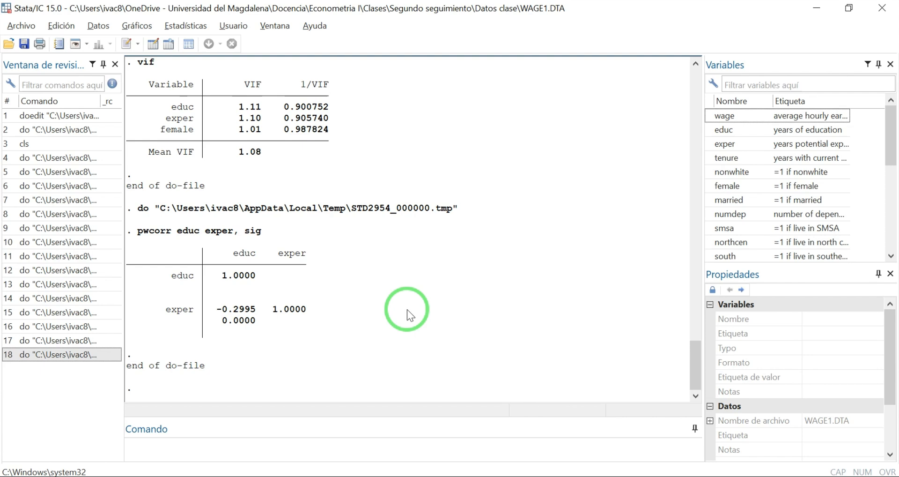
scroll(278, 175, up, 2)
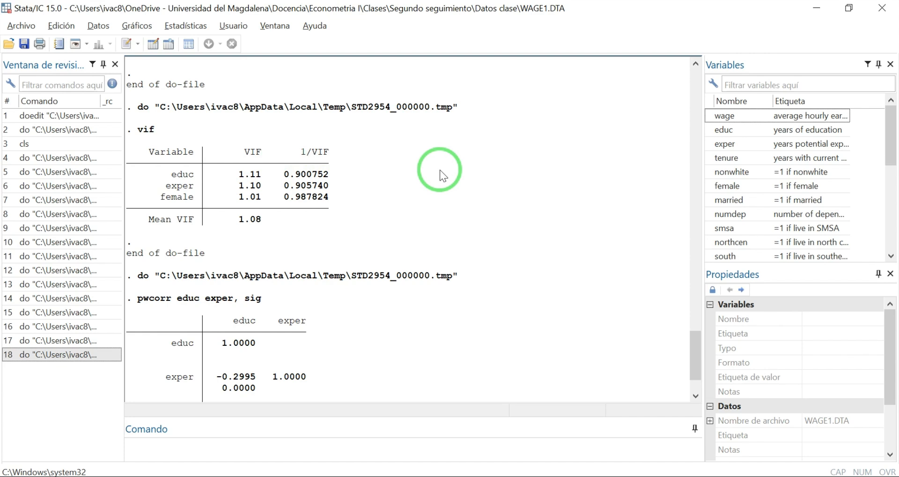
scroll(410, 313, down, 1)
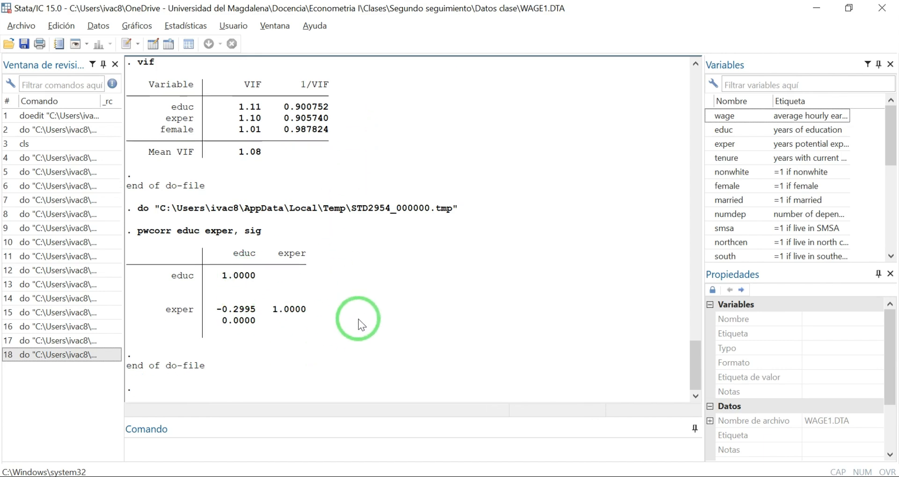
scroll(358, 319, down, 1)
Step: Review the do-file's Model 1 sections on normality, homoskedasticity, autocorrelation and multicollinearity, and the dependent variable in its regression command
click(464, 433)
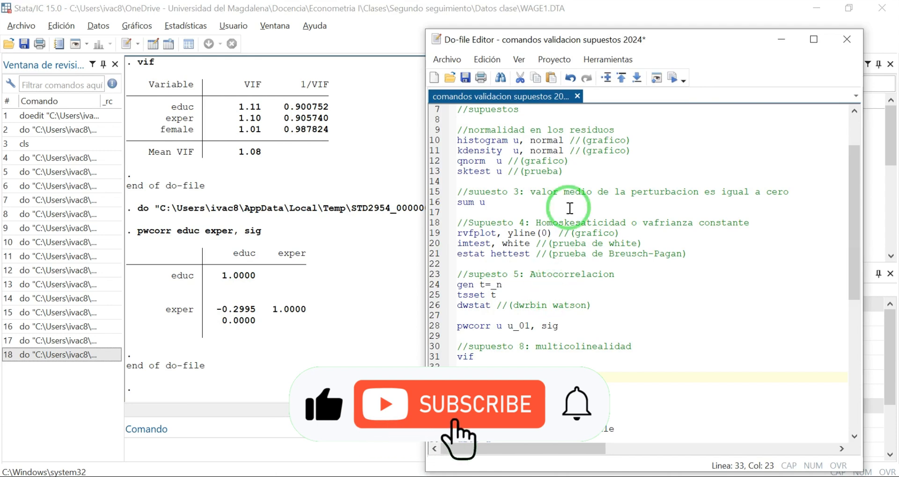
scroll(569, 188, up, 2)
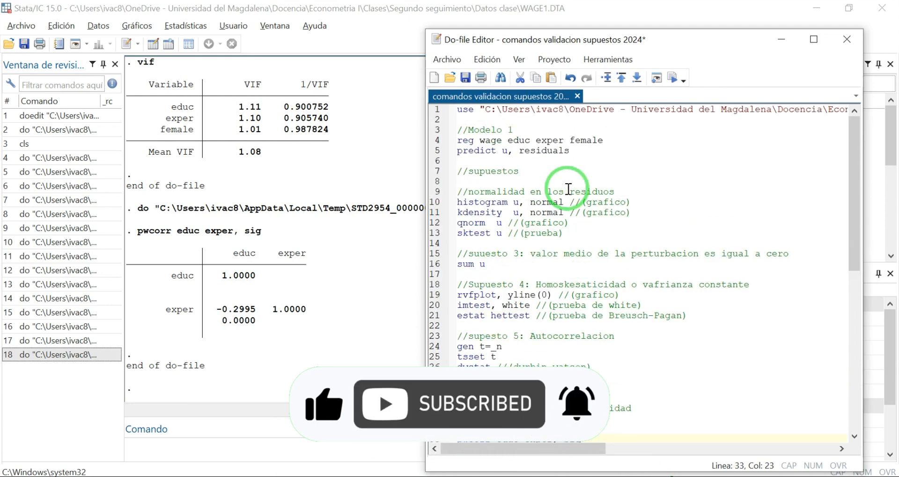
click(638, 191)
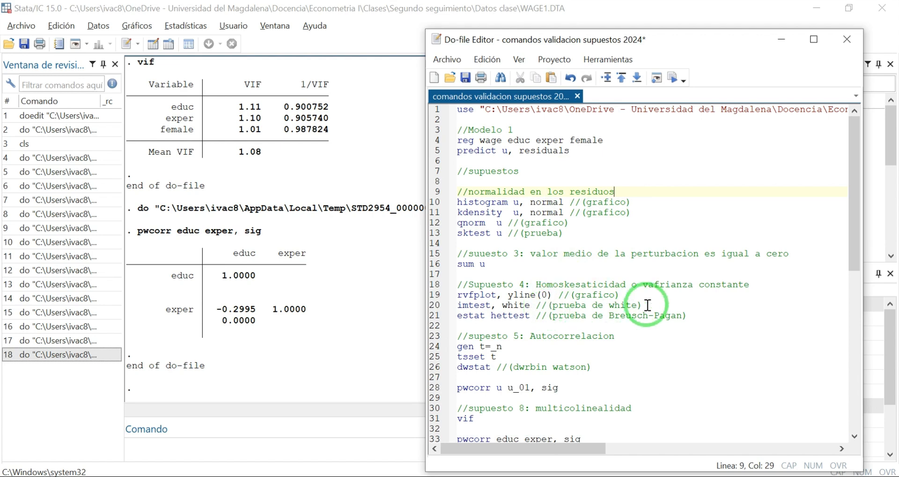
click(672, 299)
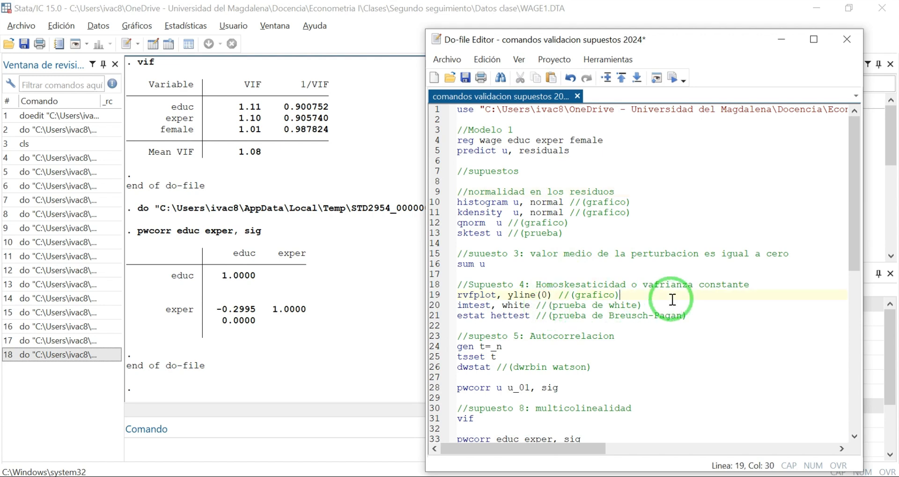
click(626, 359)
click(633, 366)
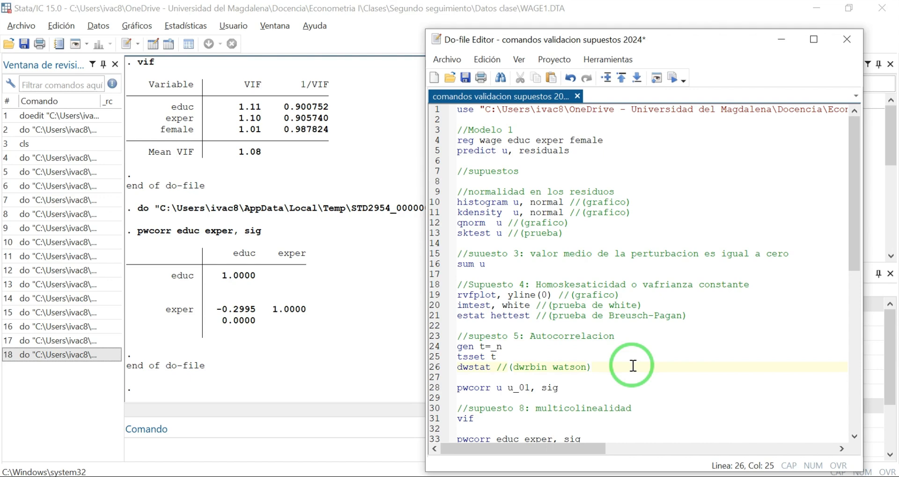
scroll(633, 365, down, 1)
click(650, 378)
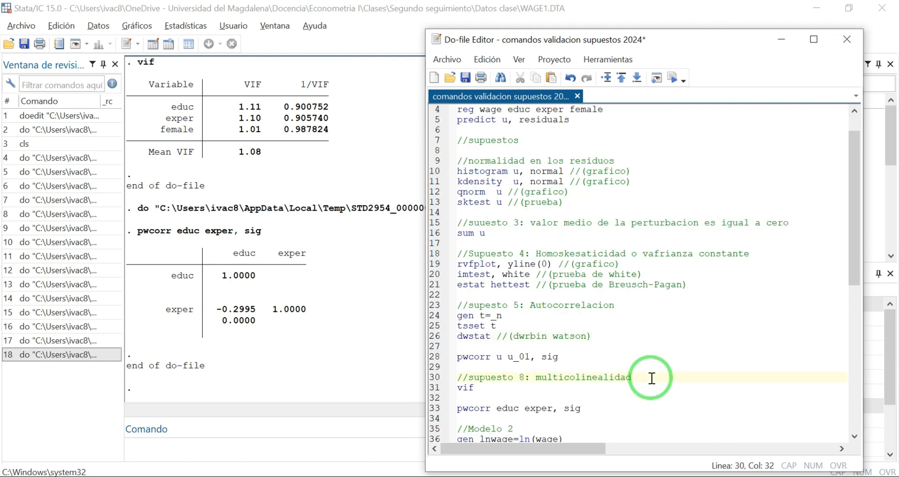
scroll(640, 306, up, 1)
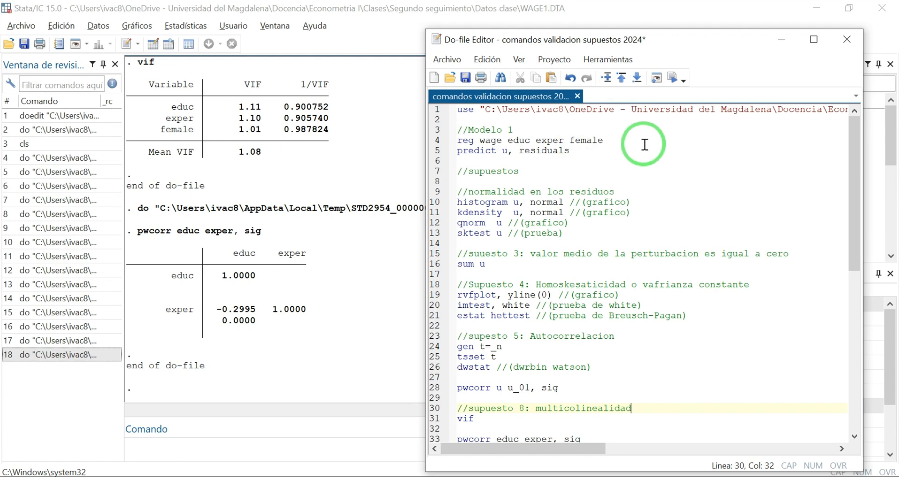
click(482, 140)
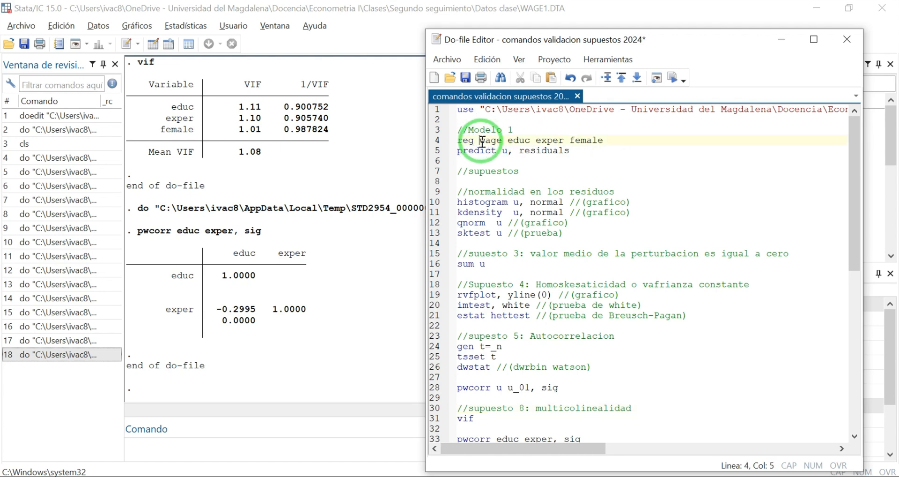
drag(482, 140, 502, 142)
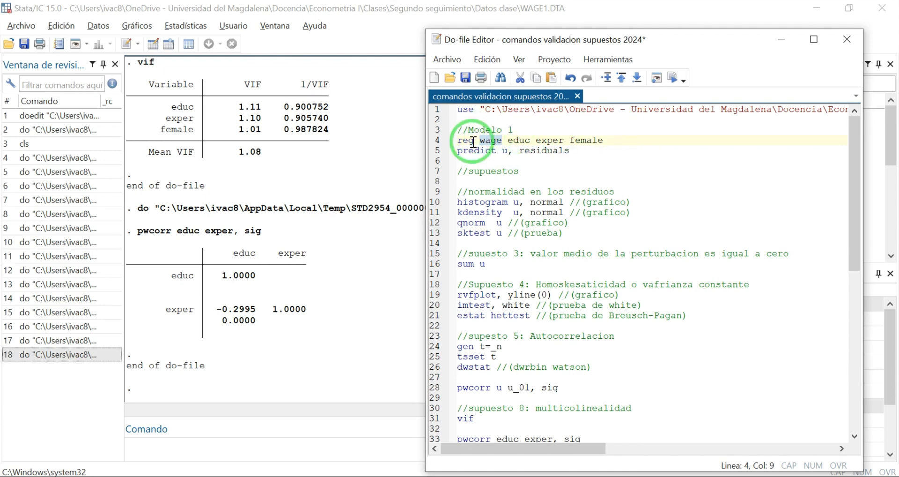
Step: Run the do-file's Model 2 command "gen lnwage=ln(wage)" and check the dataset's variable list for the new variable
scroll(503, 311, down, 3)
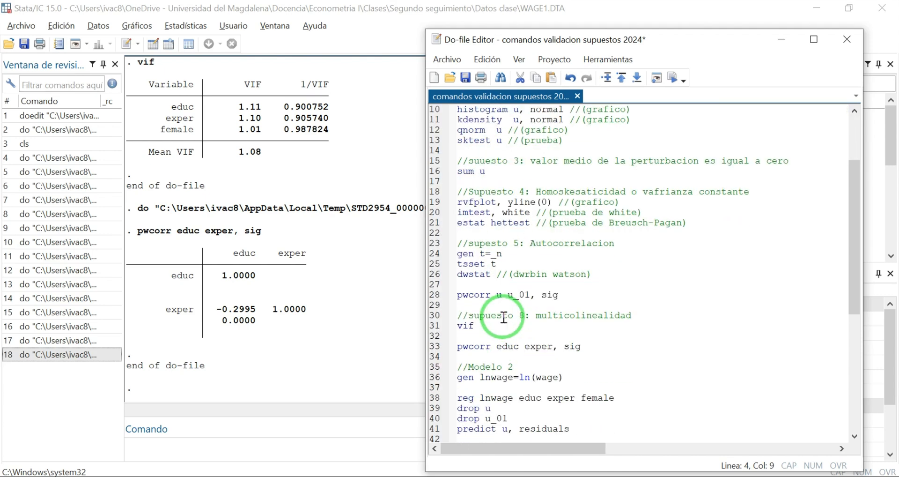
scroll(501, 318, down, 4)
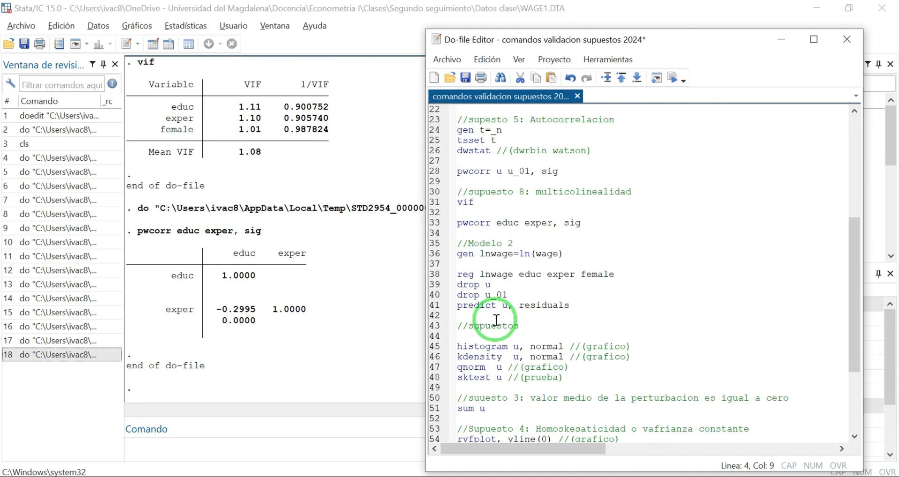
scroll(497, 320, down, 4)
click(454, 117)
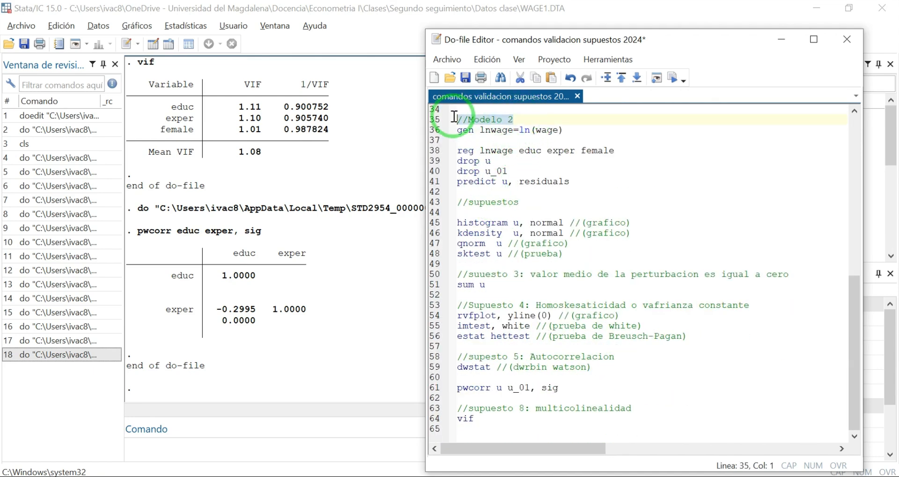
click(477, 140)
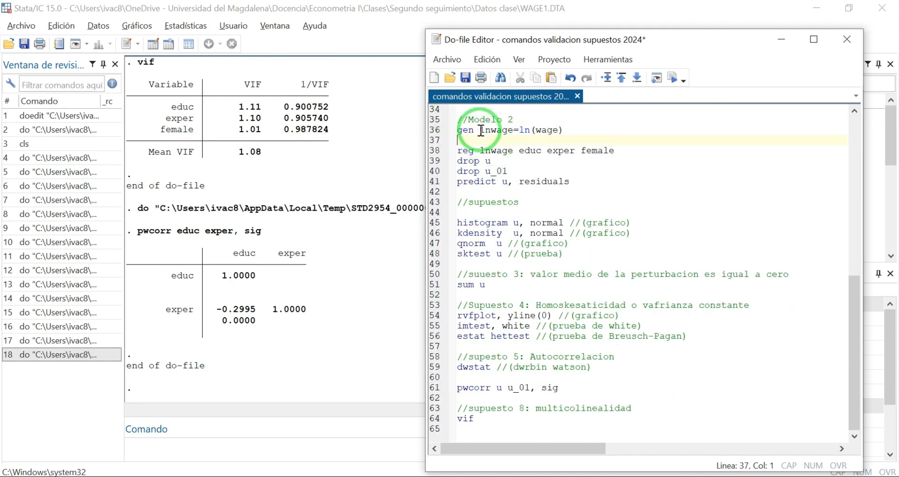
drag(491, 130, 553, 128)
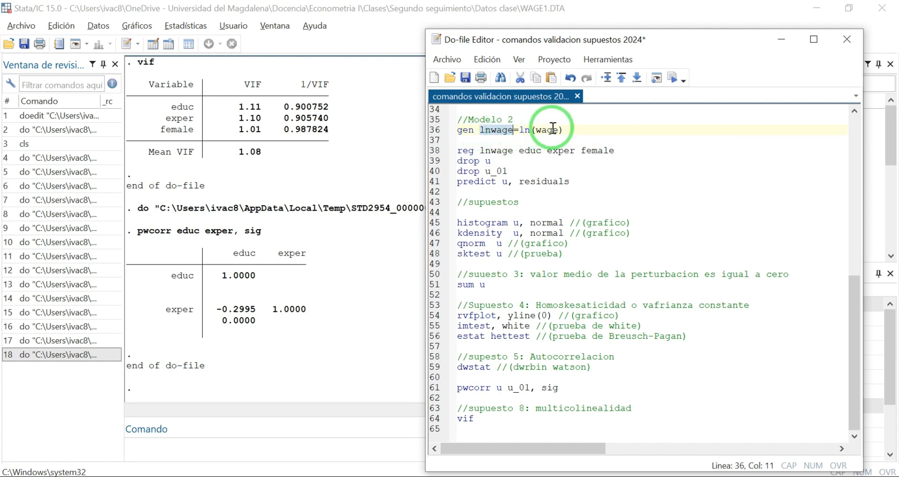
click(567, 129)
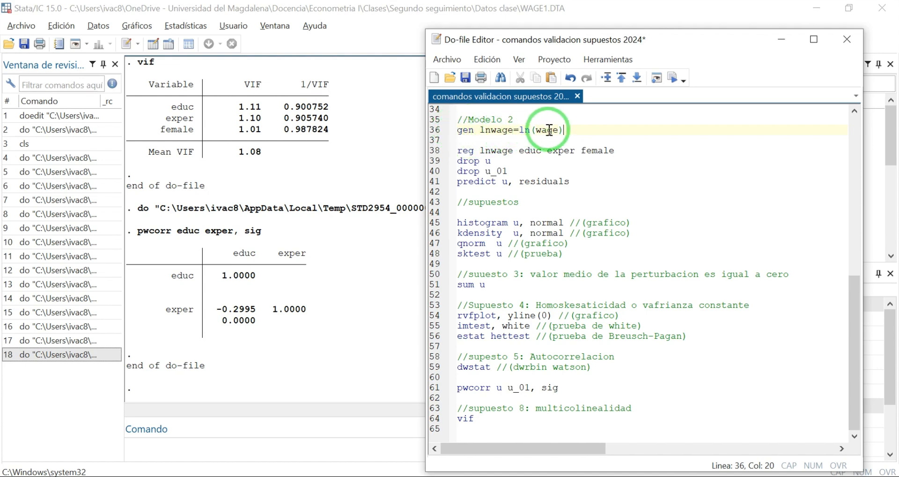
drag(564, 130, 438, 127)
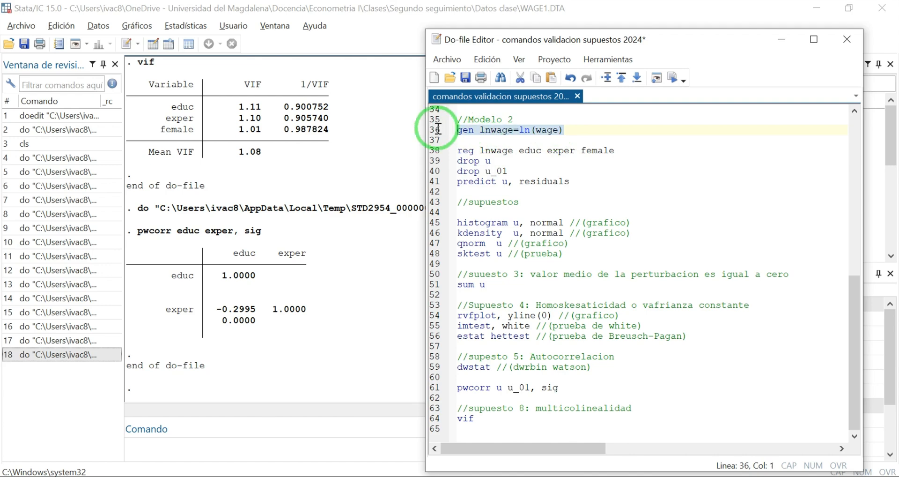
key(ctrl+d)
click(314, 245)
drag(884, 138, 883, 225)
key(alt+Tab)
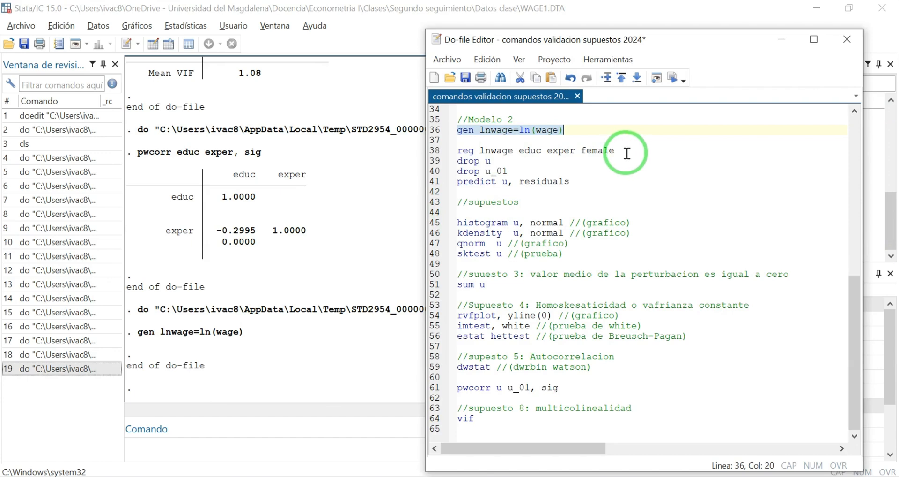
Step: Run the Model 2 regression "reg lnwage educ exper female" and compare its output with the Model 1 regression results
drag(627, 151, 433, 155)
key(ctrl+d)
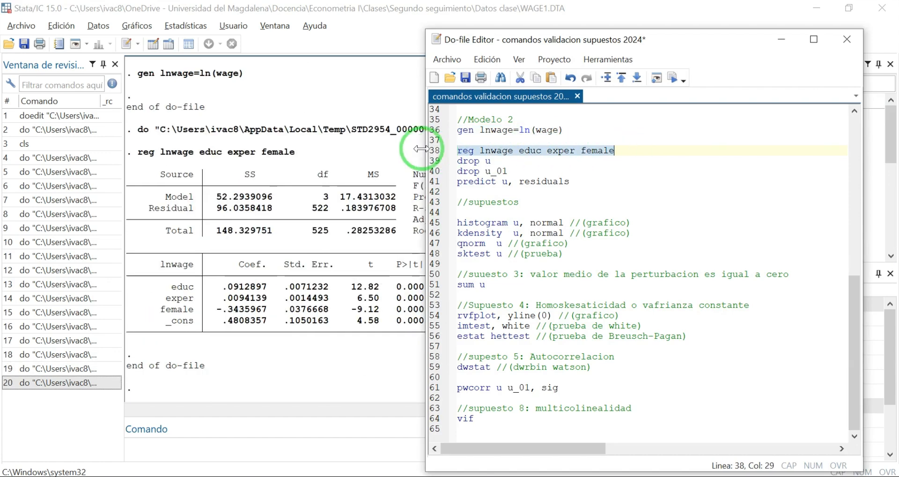
click(283, 196)
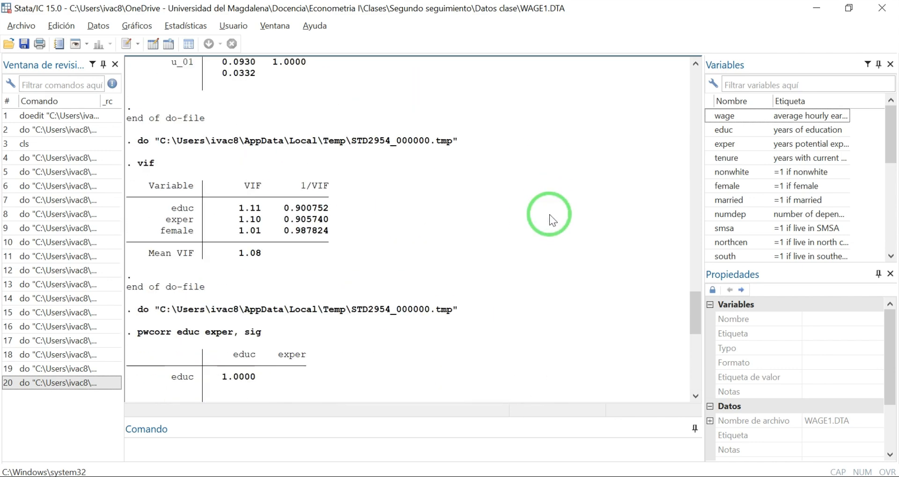
scroll(550, 214, up, 15)
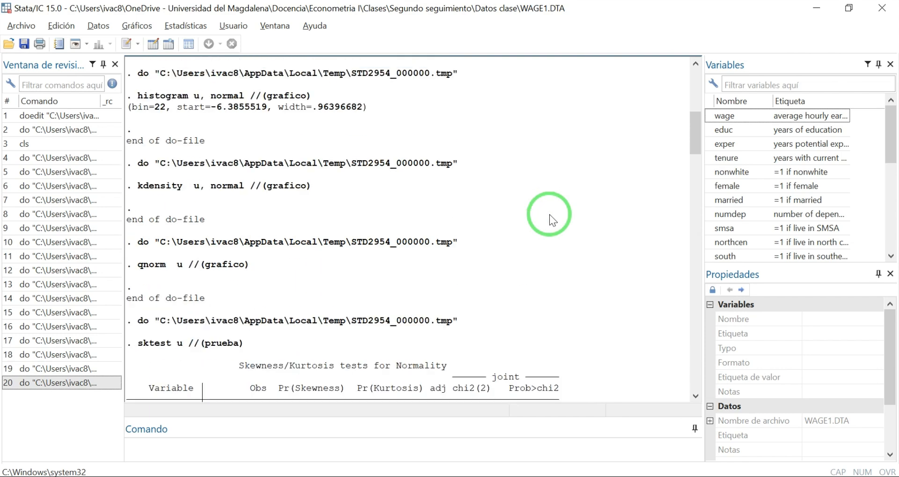
scroll(549, 215, up, 10)
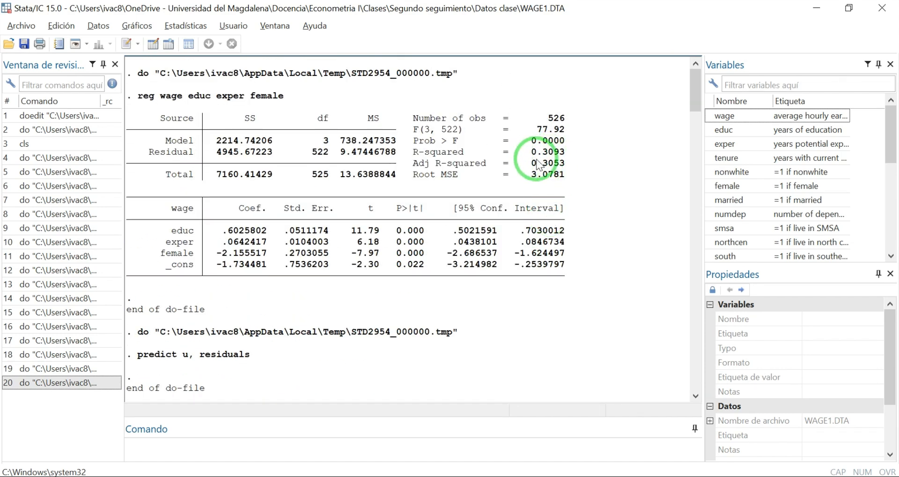
scroll(555, 252, down, 12)
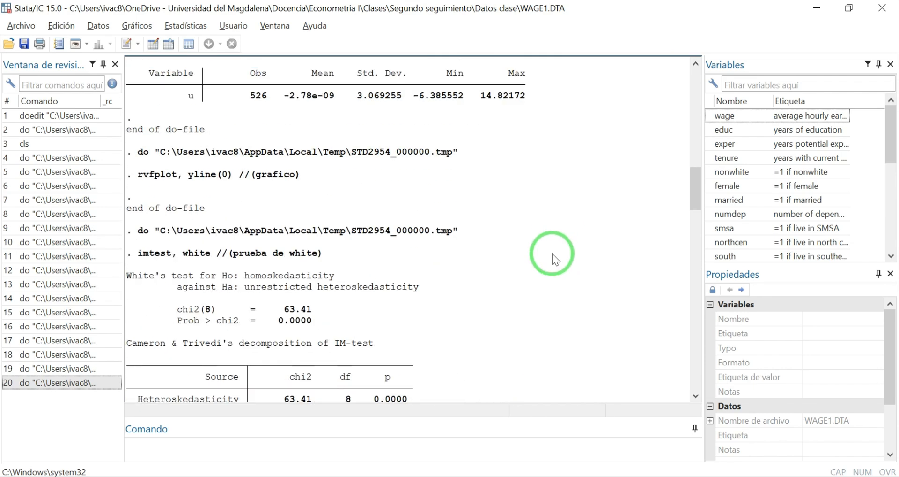
scroll(550, 262, down, 20)
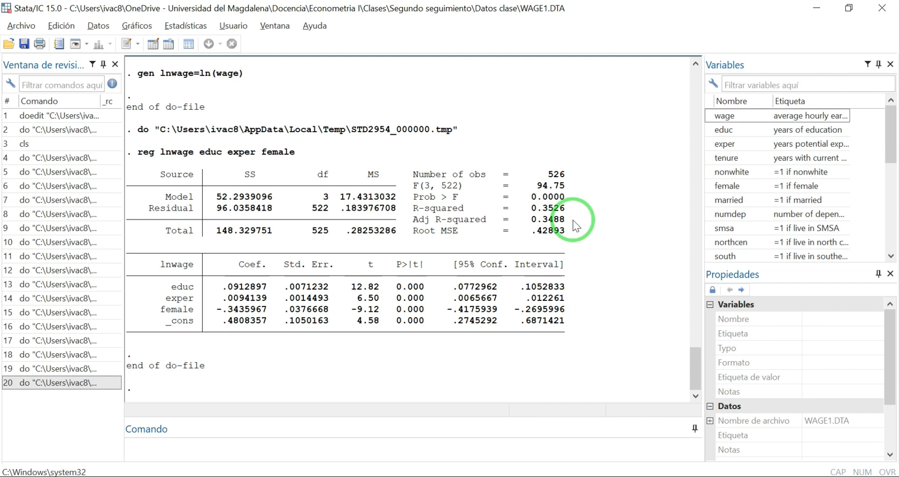
Step: Run the Model 2 commands in the do-file that drop u and u_01 and predict the new residuals as u
key(alt+Tab)
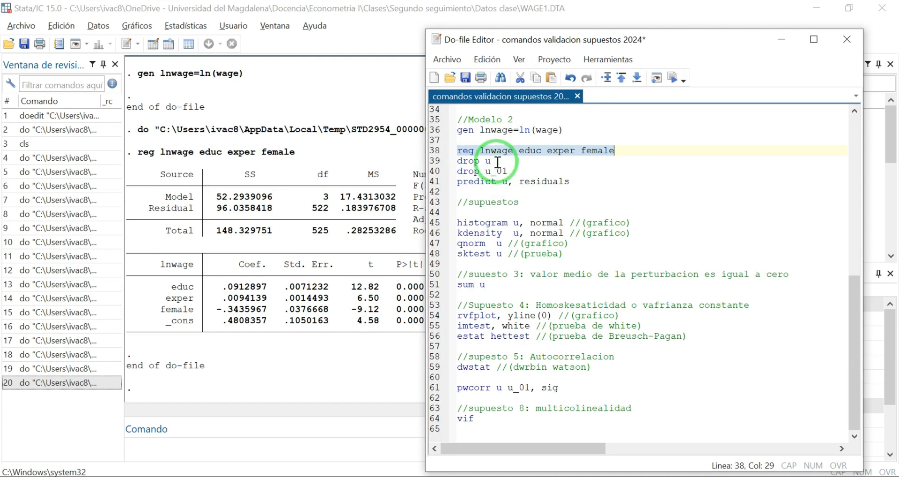
drag(519, 171, 457, 160)
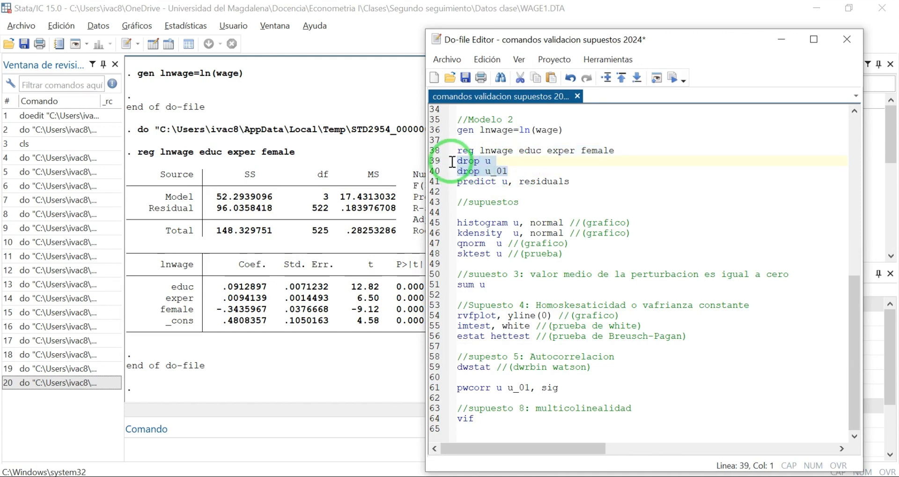
drag(580, 181, 454, 161)
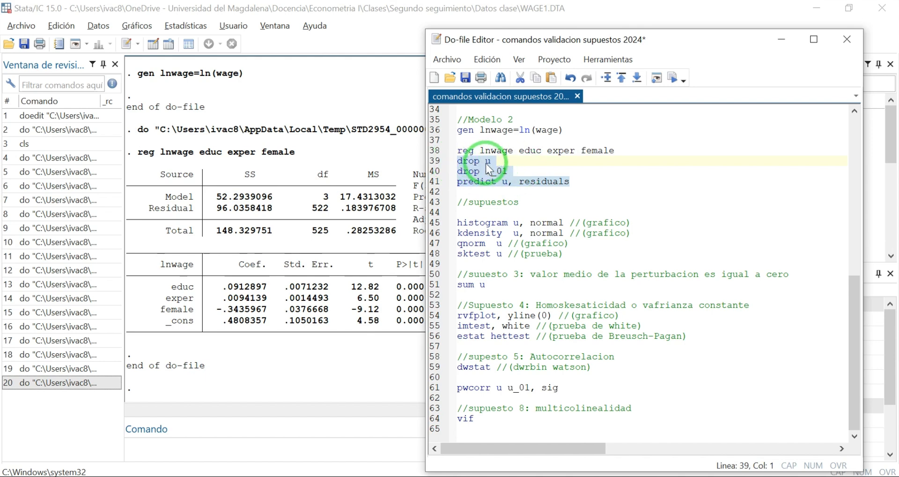
key(ctrl+d)
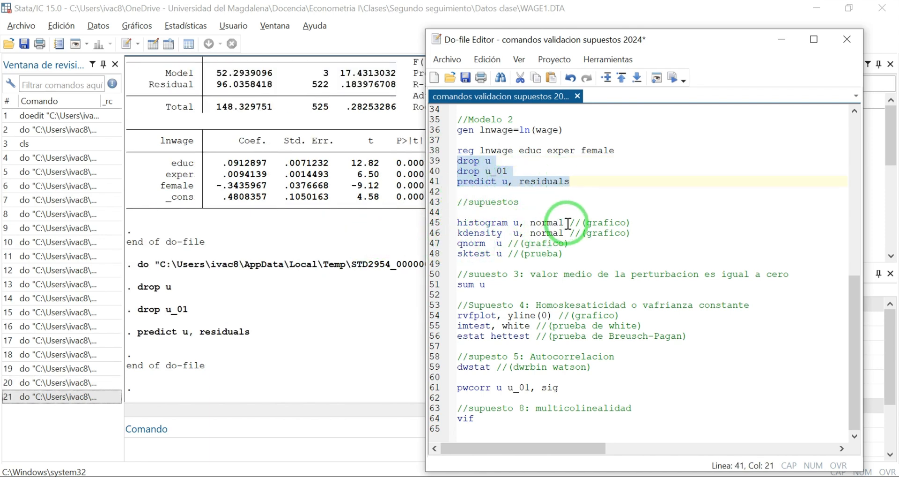
Step: Plot the Model 2 residuals u as a histogram and a kernel density, each with a normal curve, closing each graph after viewing
drag(569, 223, 442, 227)
key(ctrl+d)
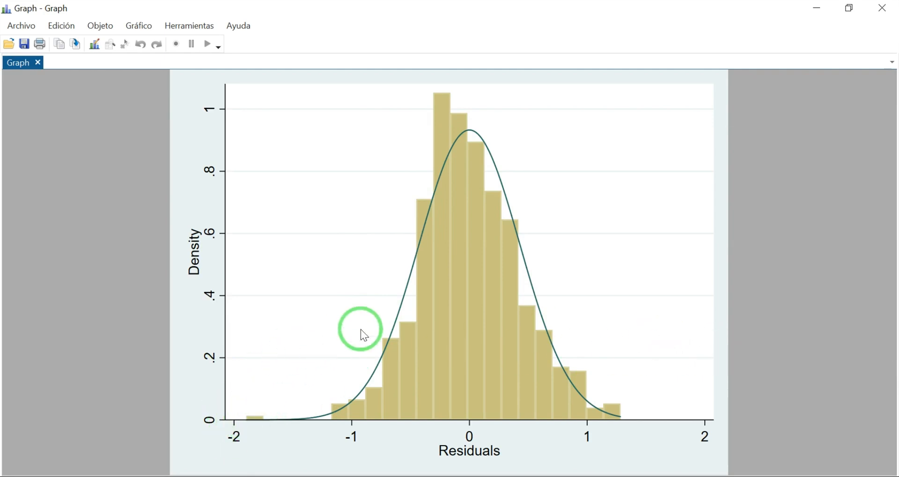
click(878, 20)
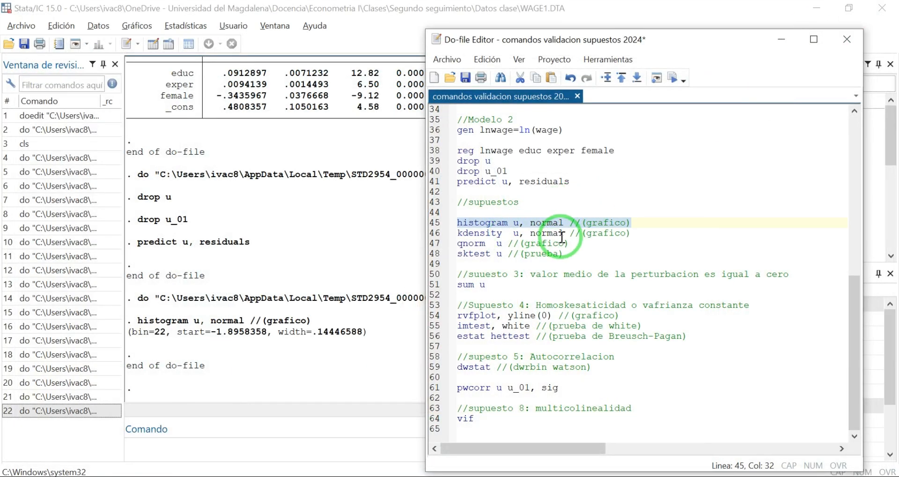
click(567, 233)
drag(457, 233, 457, 243)
key(ctrl+d)
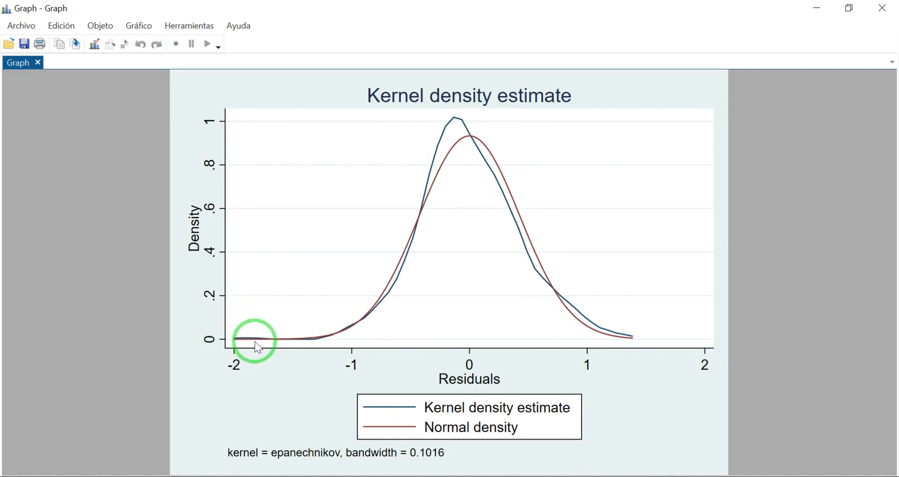
click(883, 8)
Step: Plot the Model 2 residuals against the normal quantiles with "qnorm u", then close the graph
drag(583, 243, 427, 249)
key(ctrl+d)
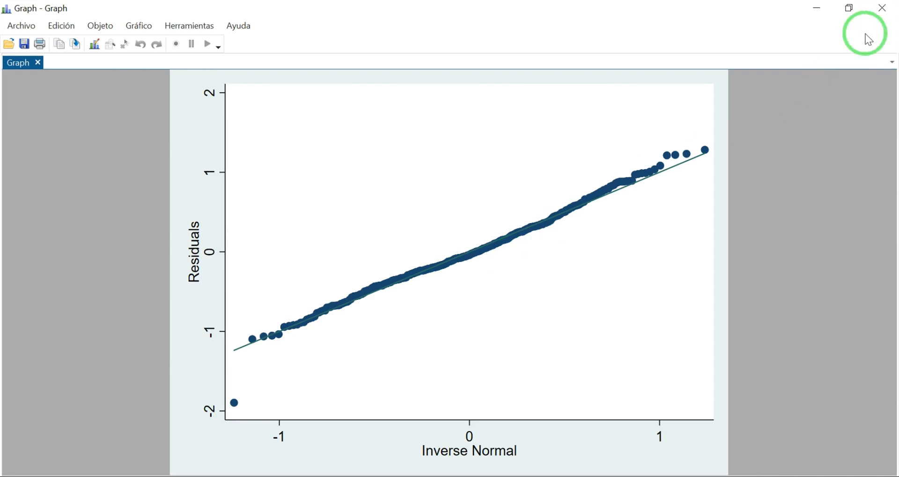
click(882, 8)
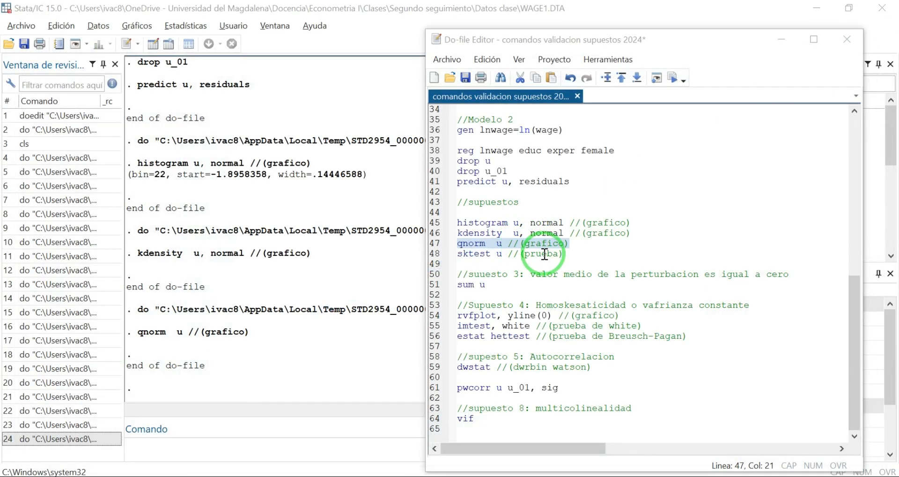
Step: Run the "sktest u" normality test on the Model 2 residuals and examine the skewness, kurtosis and joint probabilities
drag(572, 255, 440, 262)
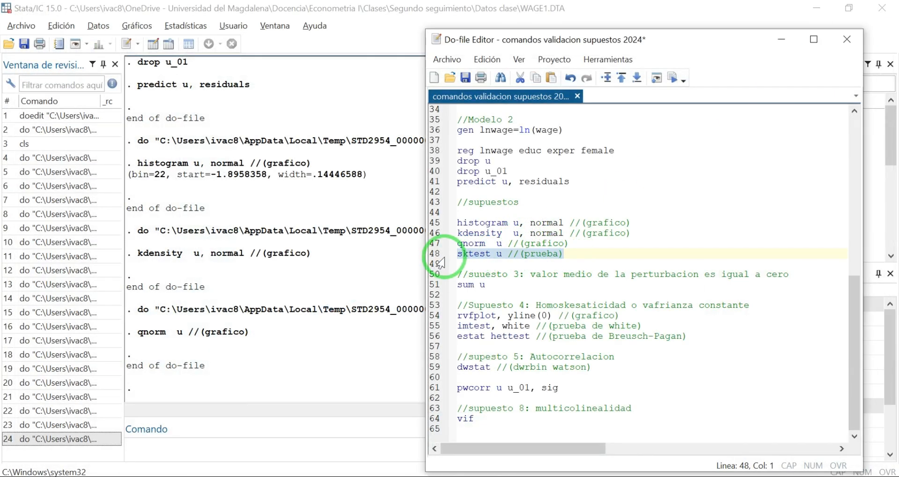
key(ctrl+d)
click(378, 284)
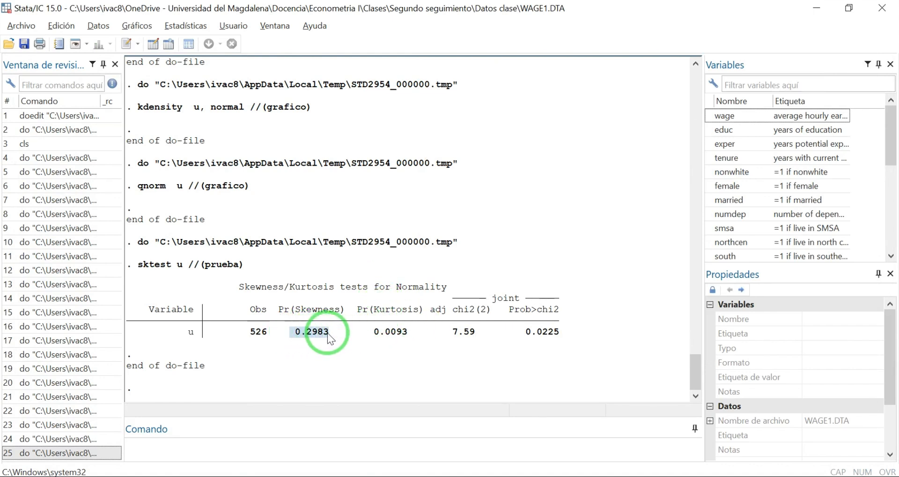
click(297, 327)
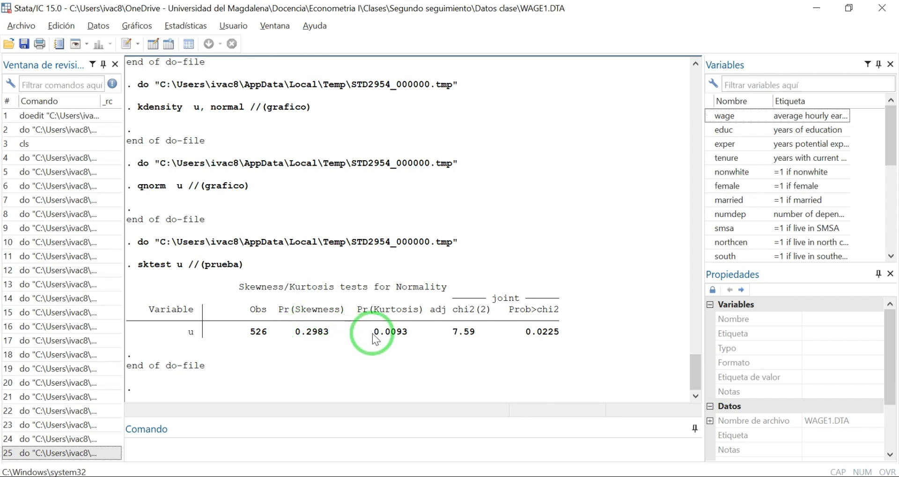
drag(370, 333, 408, 333)
click(394, 332)
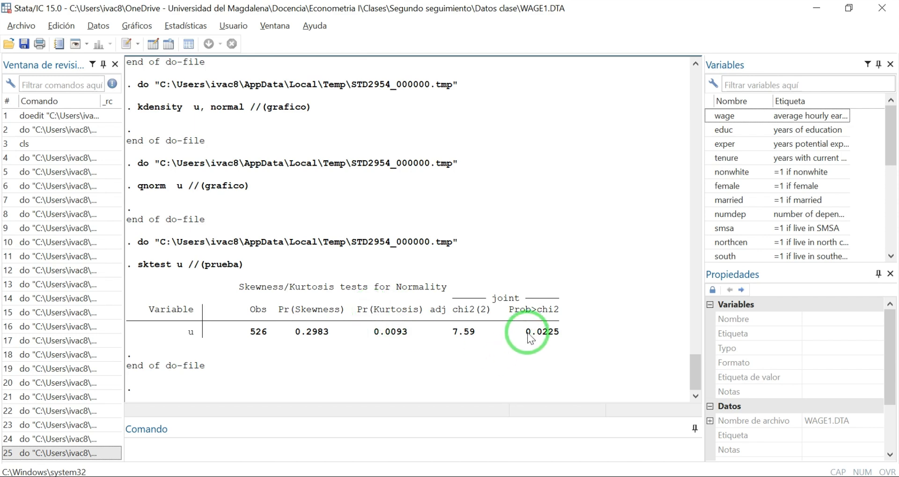
drag(527, 332, 557, 333)
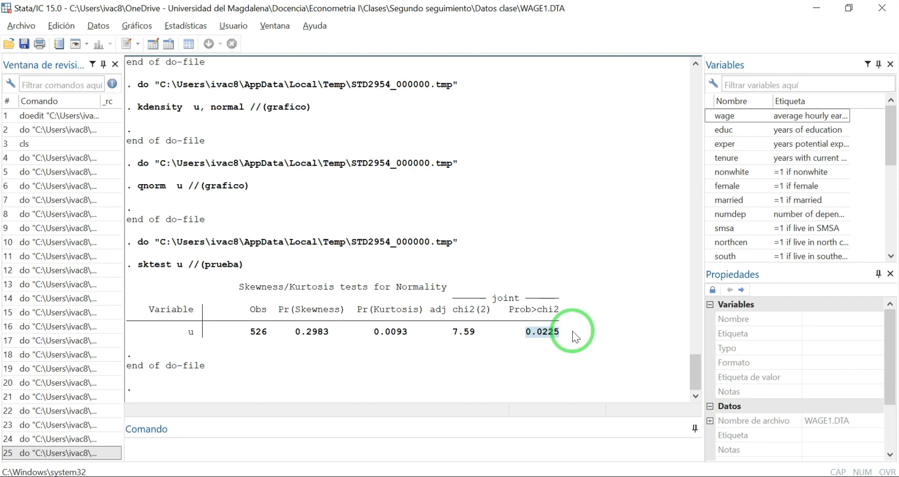
click(536, 334)
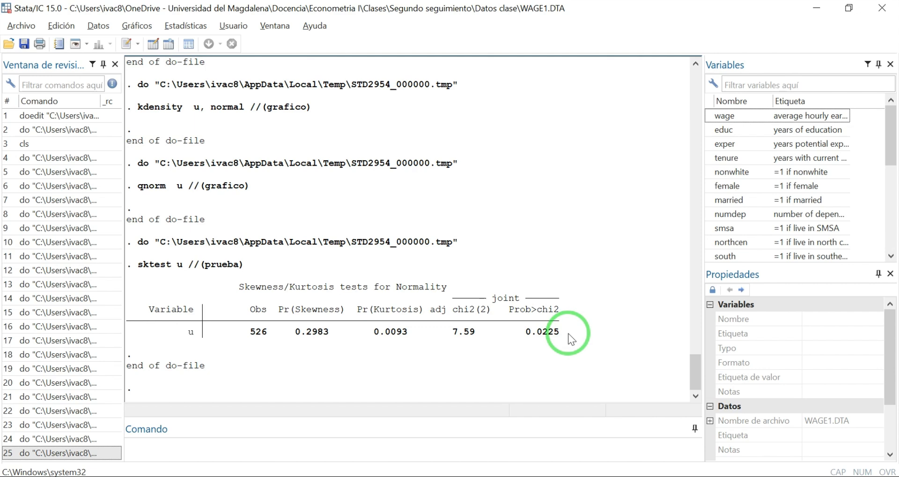
drag(519, 334, 562, 333)
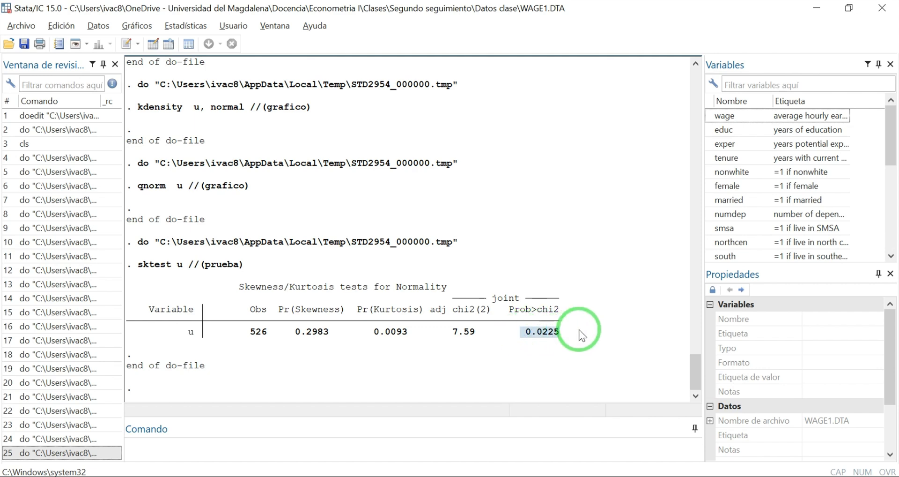
click(584, 332)
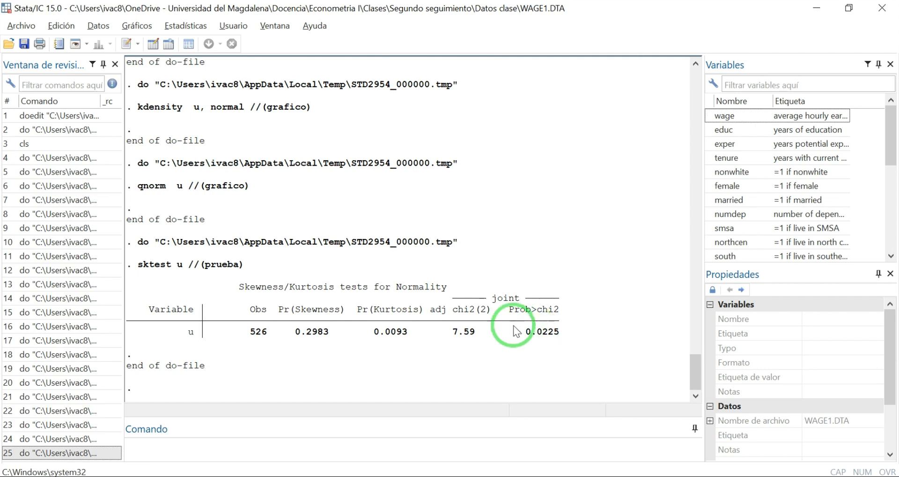
Step: Return to the do-file, run "sum u" for the zero-mean assumption of Model 2, and inspect the residual mean
key(alt+Tab)
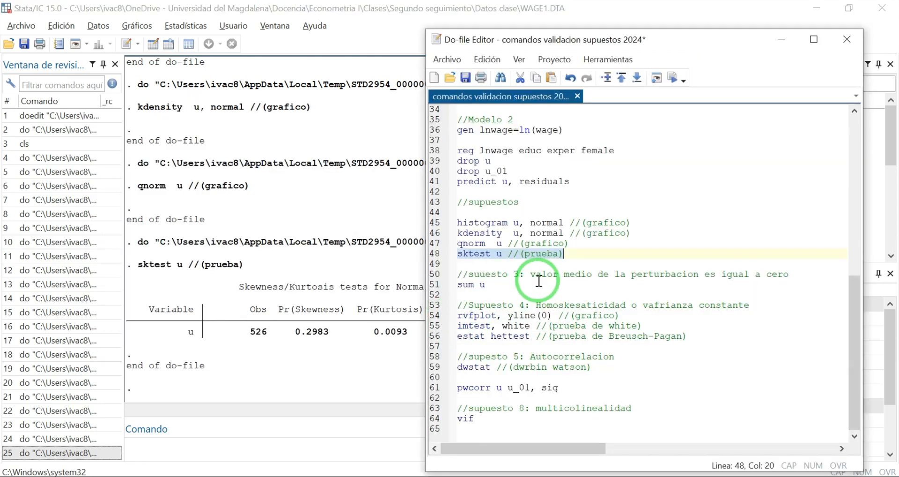
click(504, 286)
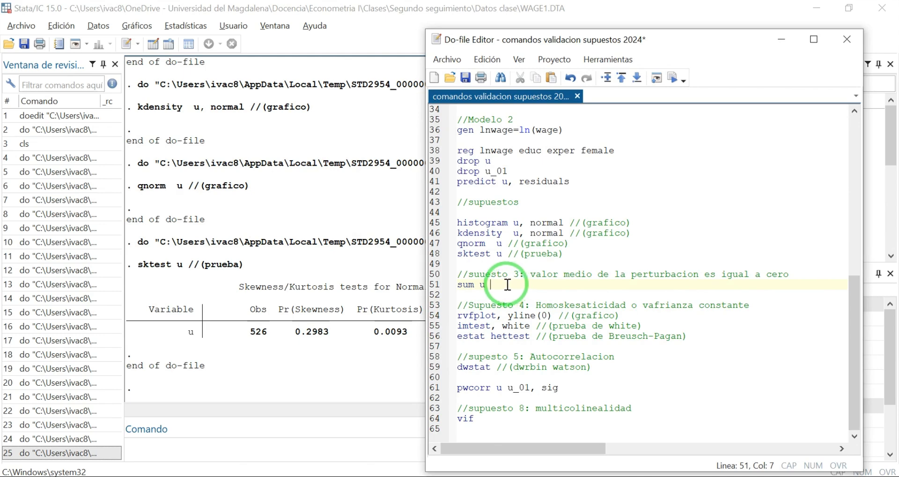
drag(504, 286, 440, 292)
key(ctrl+d)
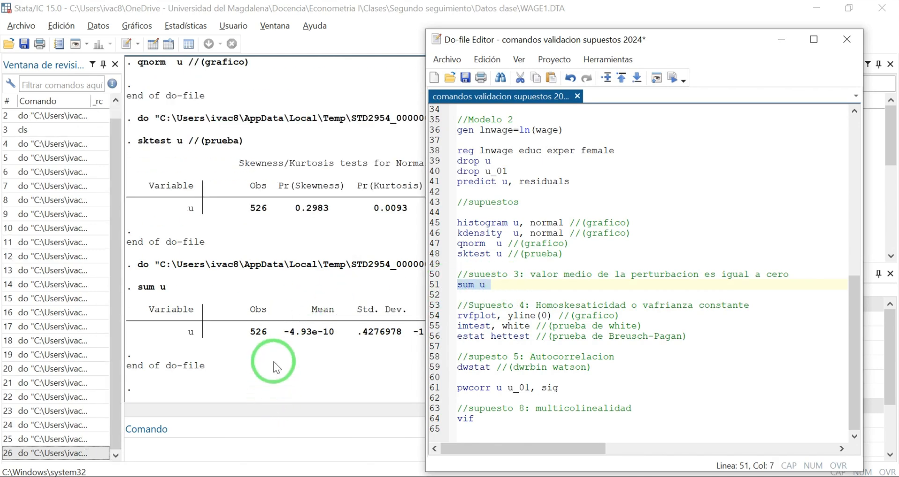
click(286, 357)
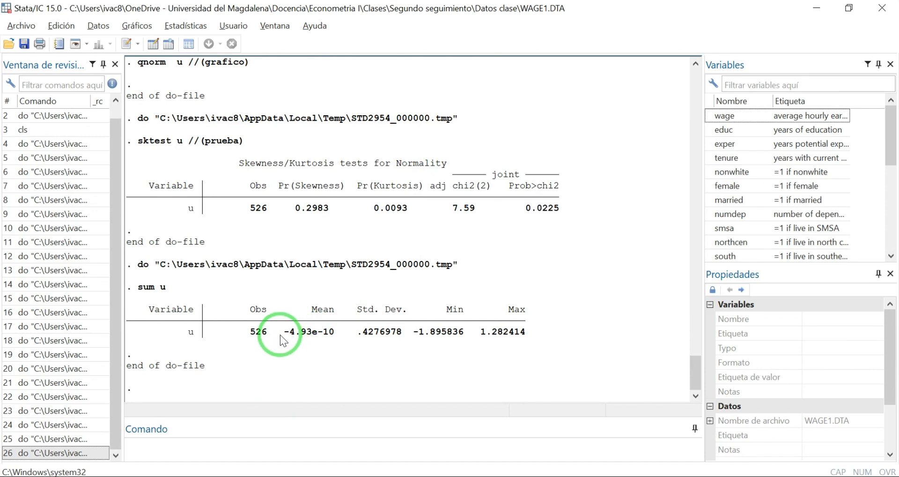
Step: Examine the residual mean in the "sum u" output and go back to that command in the do-file
drag(282, 334, 322, 334)
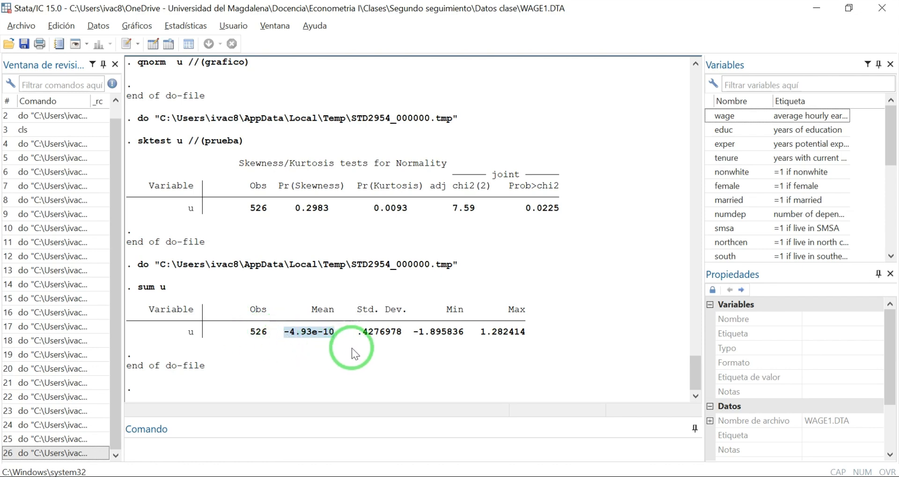
key(alt+Tab)
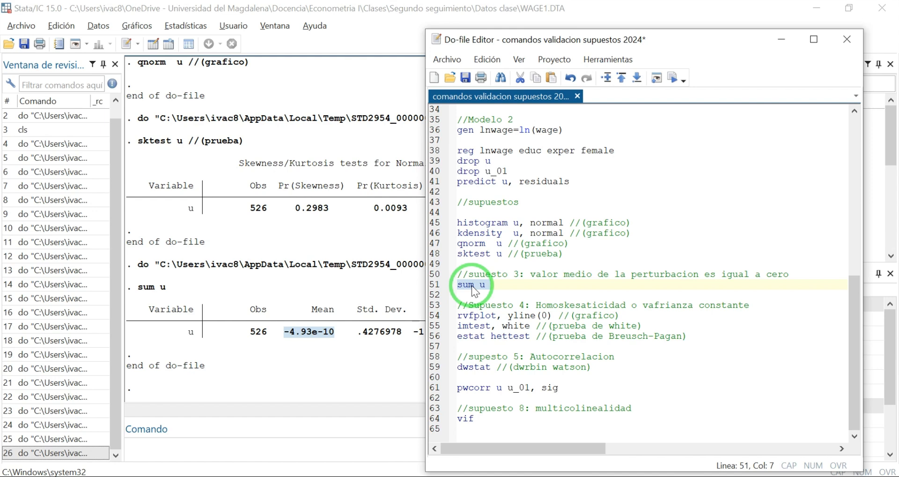
drag(471, 285, 500, 290)
click(524, 286)
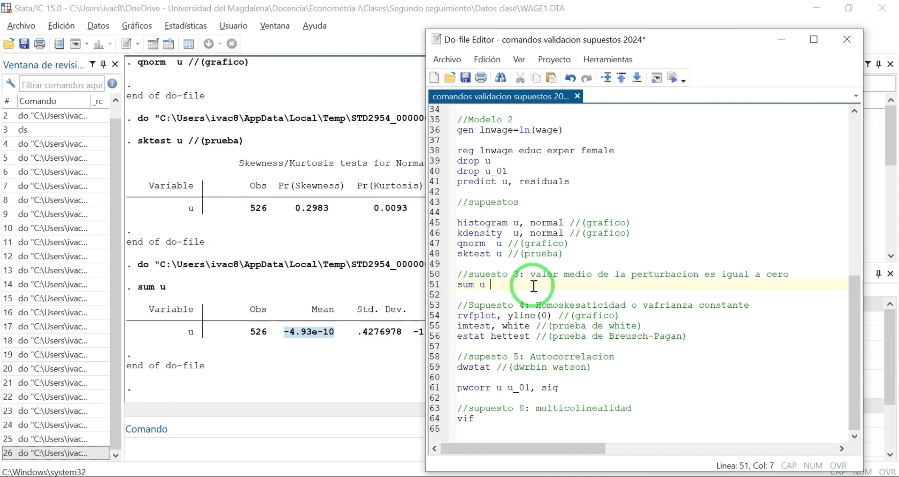
Step: Plot the Model 2 residuals against fitted values with "rvfplot, yline(0)", then close the graph after viewing
click(648, 318)
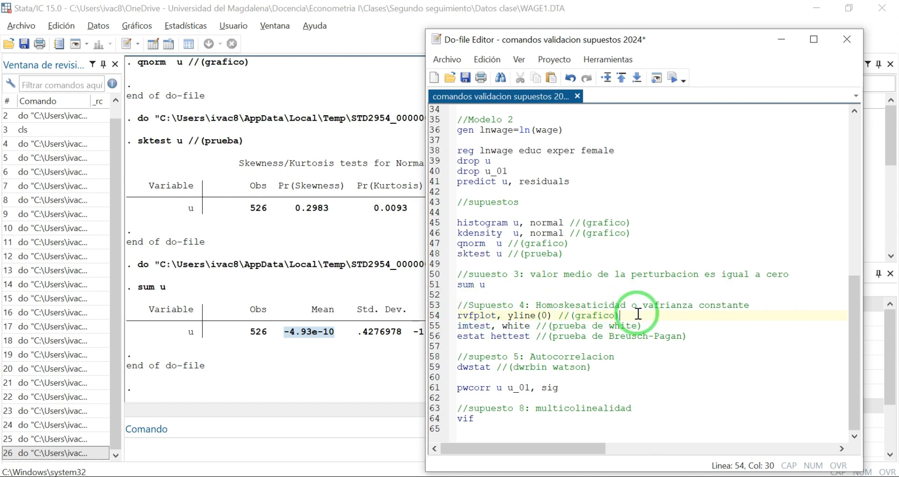
drag(552, 315, 442, 319)
key(ctrl+d)
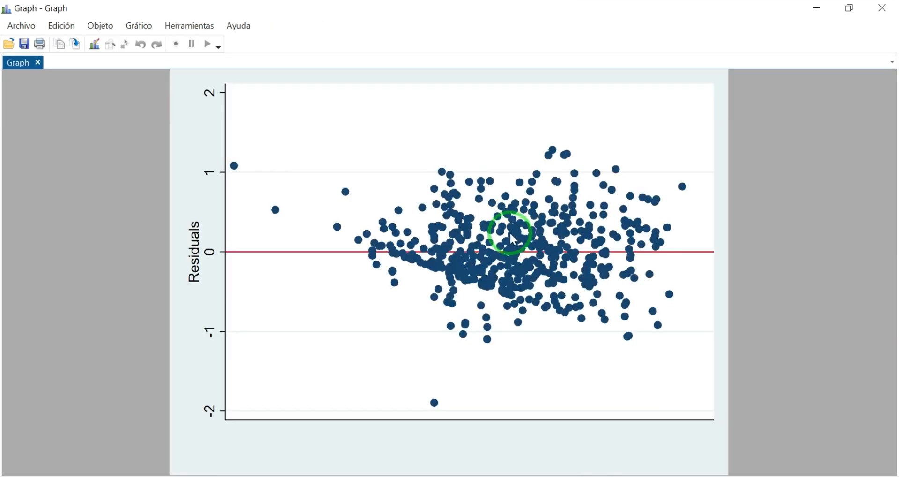
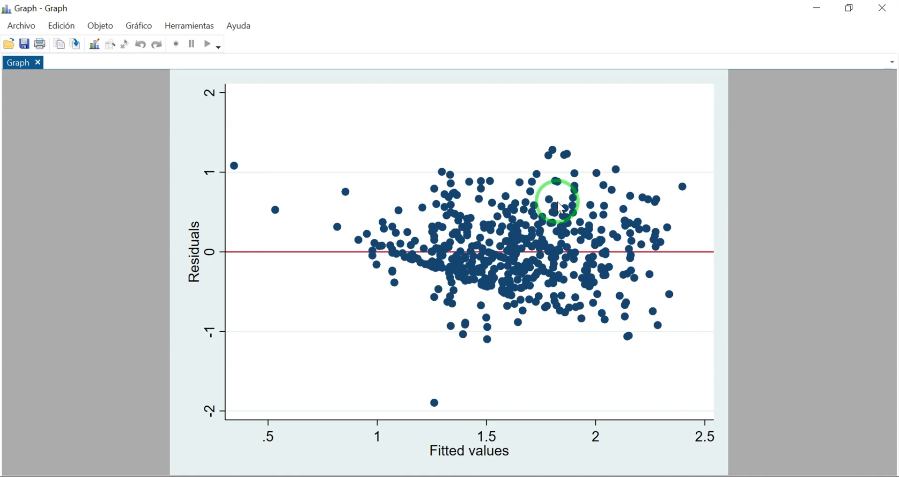
click(892, 8)
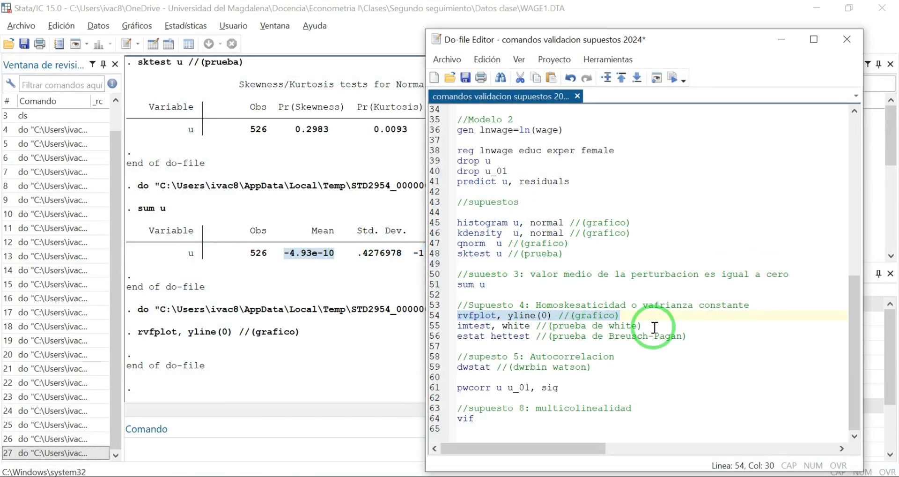
Step: Run White's test with "imtest, white" on Model 2 and examine its null hypothesis and probability
drag(647, 326, 442, 328)
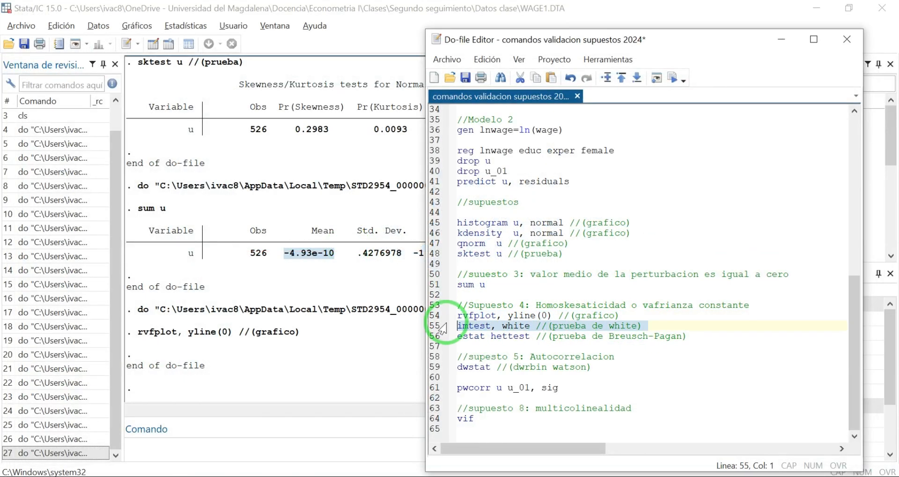
key(ctrl+d)
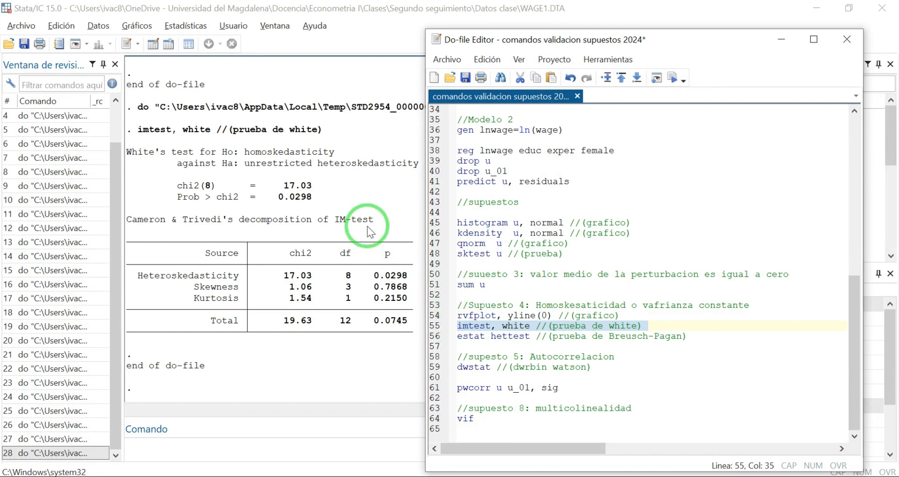
click(355, 214)
drag(223, 153, 336, 155)
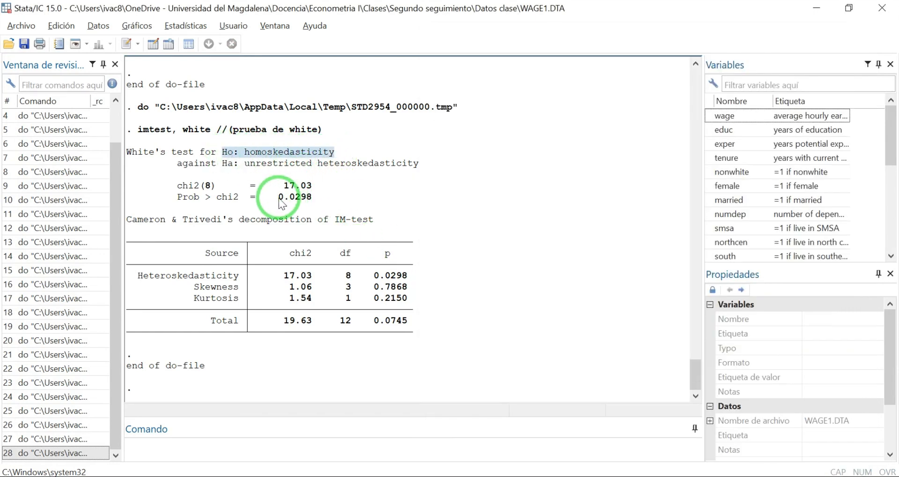
drag(273, 198, 312, 198)
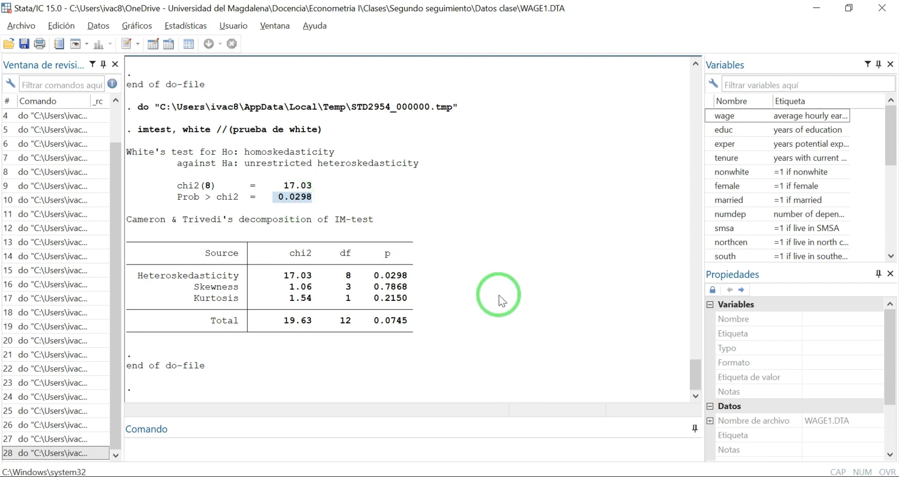
Step: Run the Breusch-Pagan test with "estat hettest" on Model 2 and examine its probability and null hypothesis
key(alt+Tab)
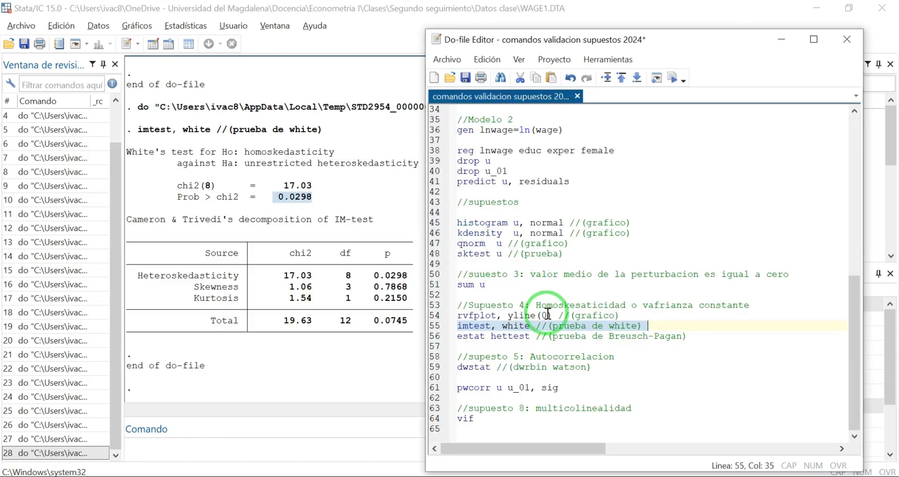
drag(699, 337, 440, 335)
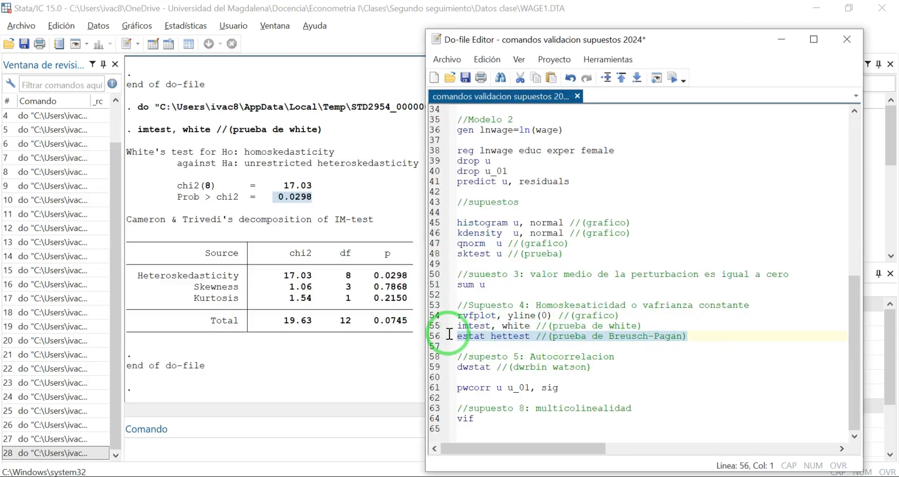
key(ctrl+d)
click(347, 313)
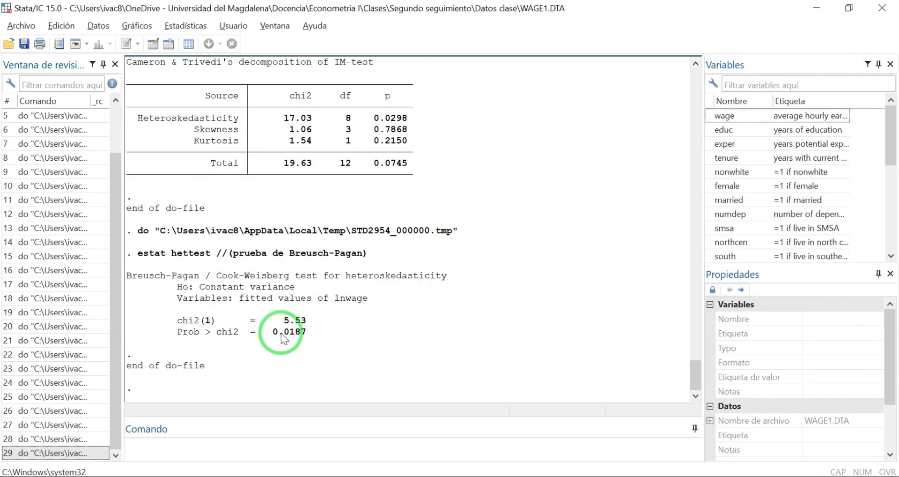
drag(273, 332, 305, 333)
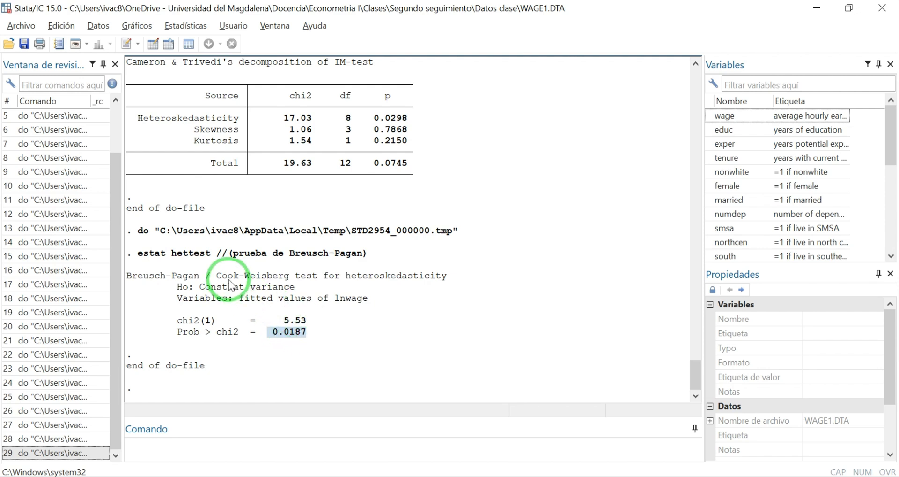
drag(200, 284, 289, 284)
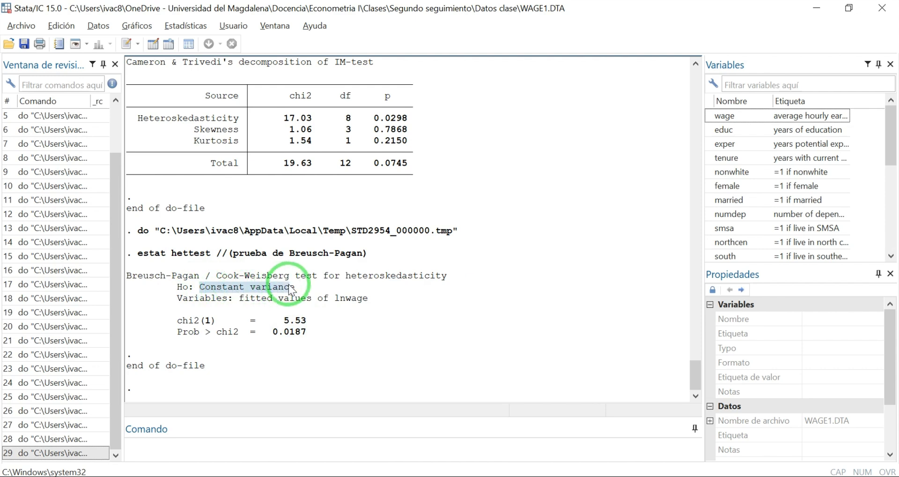
click(461, 351)
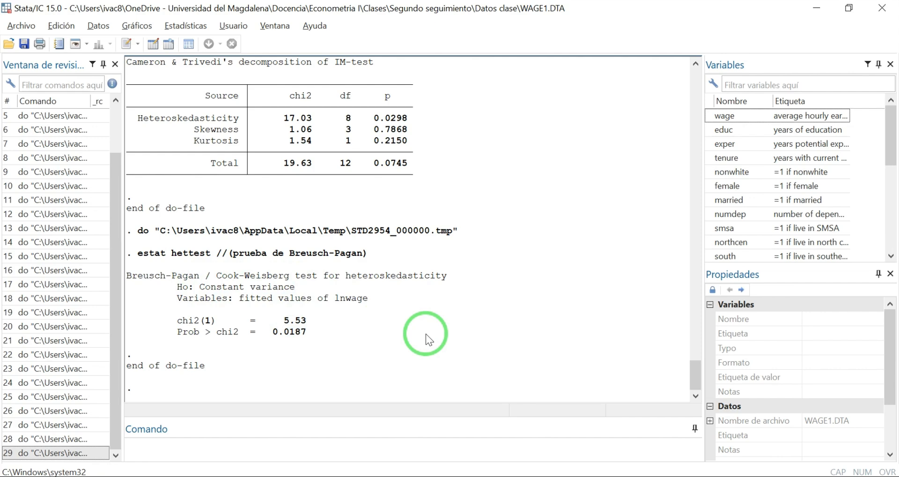
Step: Run "dwstat" for Model 2, review the earlier "gen t=_n" and "tsset t" lines, and examine the Durbin-Watson statistic
key(alt+Tab)
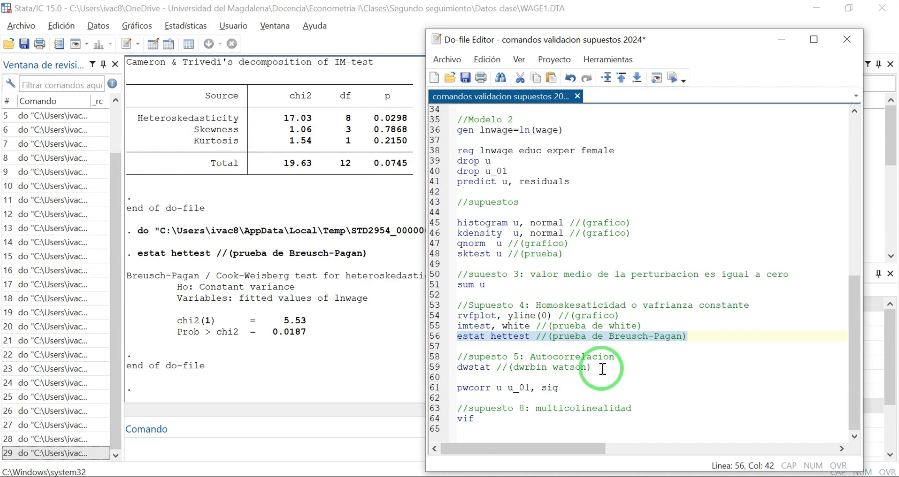
drag(603, 368, 455, 367)
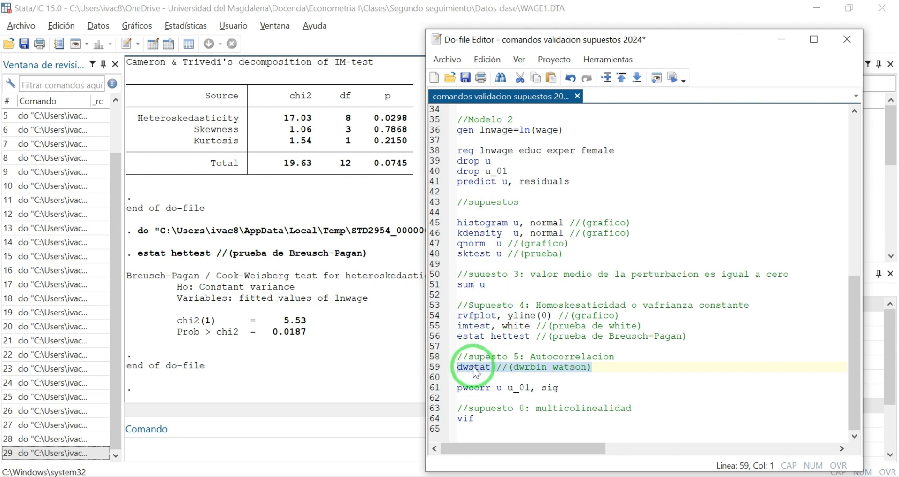
key(ctrl+d)
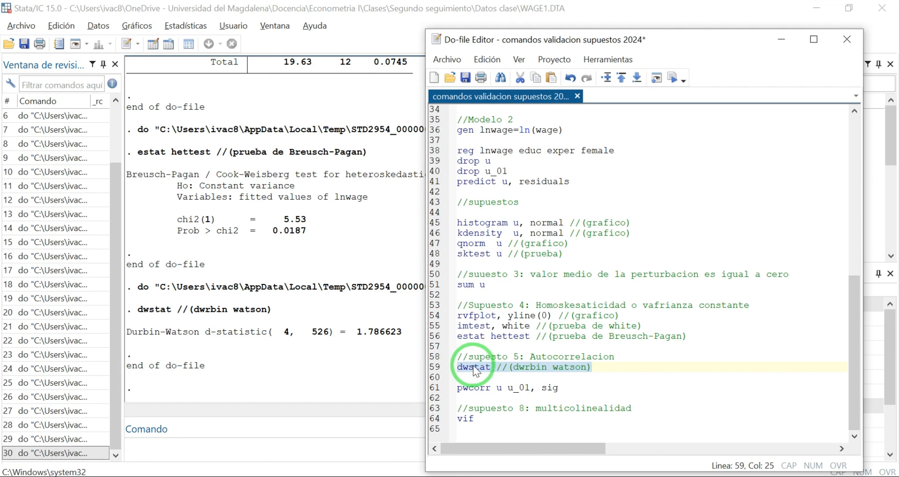
scroll(475, 369, up, 4)
scroll(473, 368, up, 3)
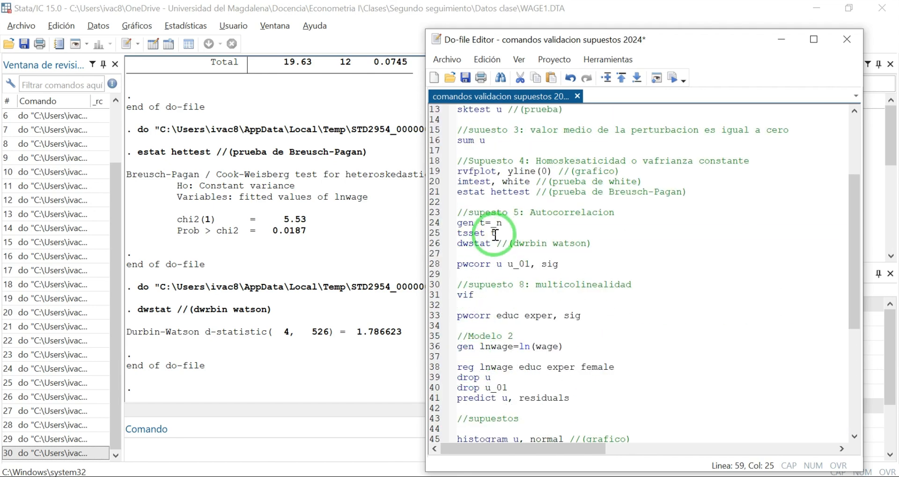
drag(498, 233, 456, 226)
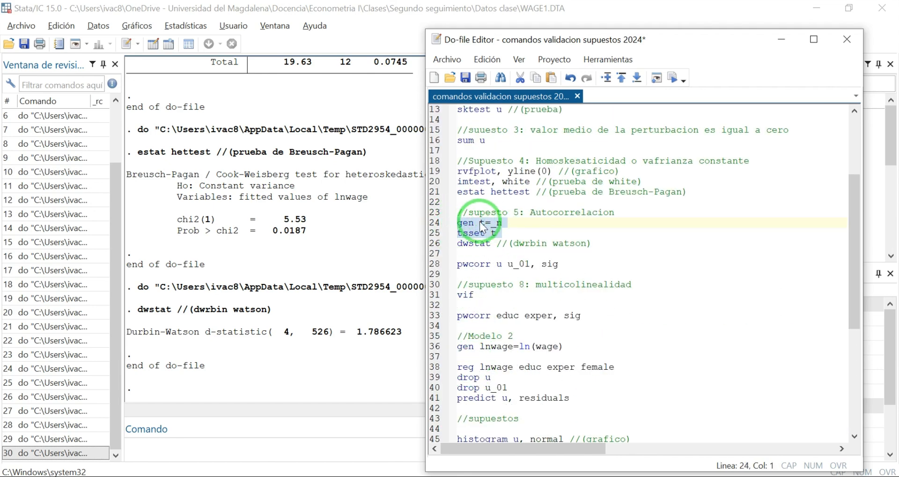
scroll(492, 228, down, 7)
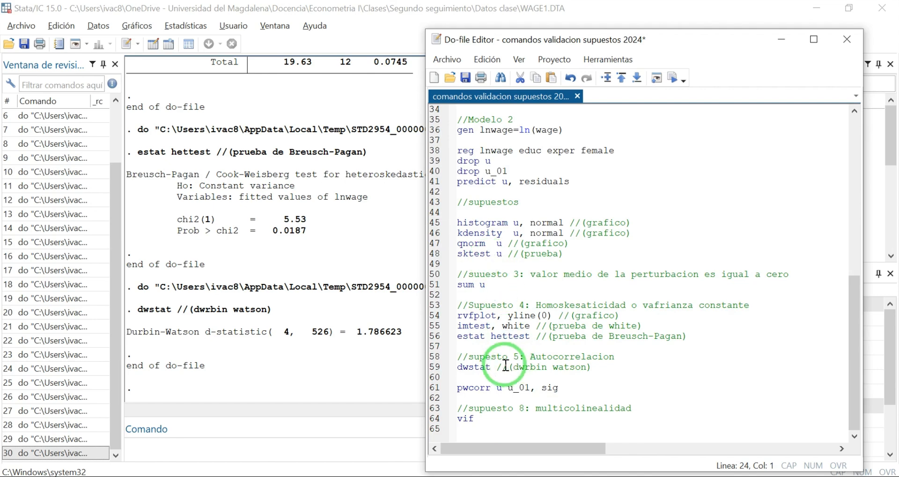
double_click(492, 367)
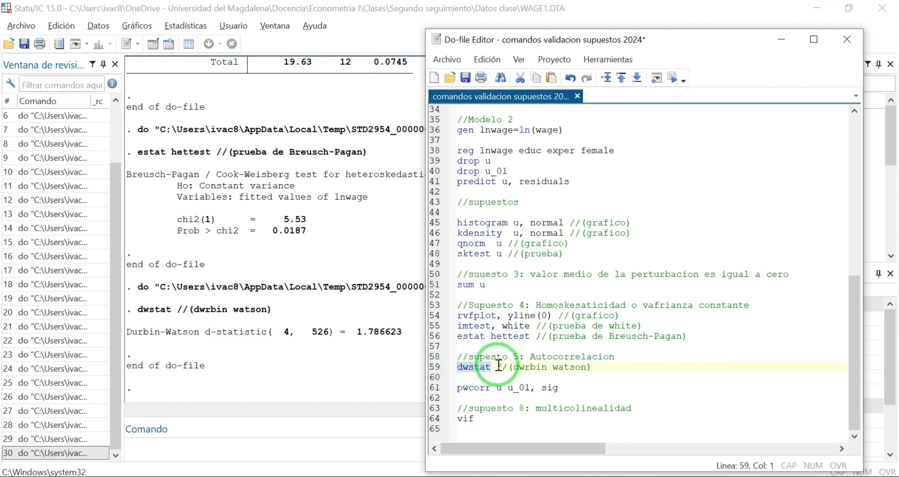
click(495, 366)
click(352, 338)
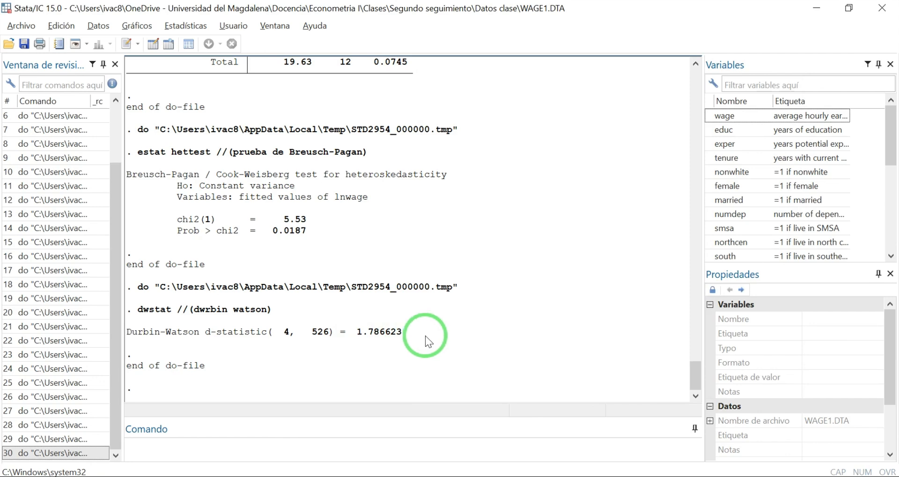
Step: In the editable data grid, copy residuals u from observation 2 to the last into the empty column beside u, starting at row 1
key(alt+Tab)
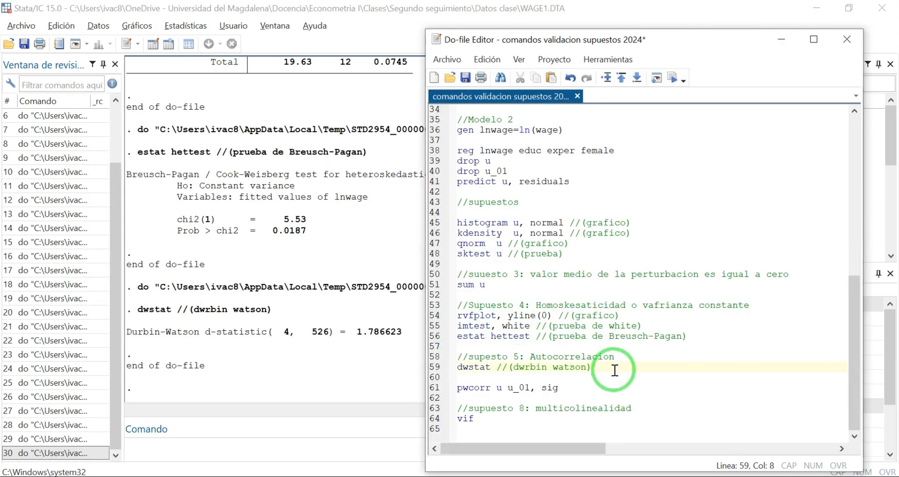
click(596, 366)
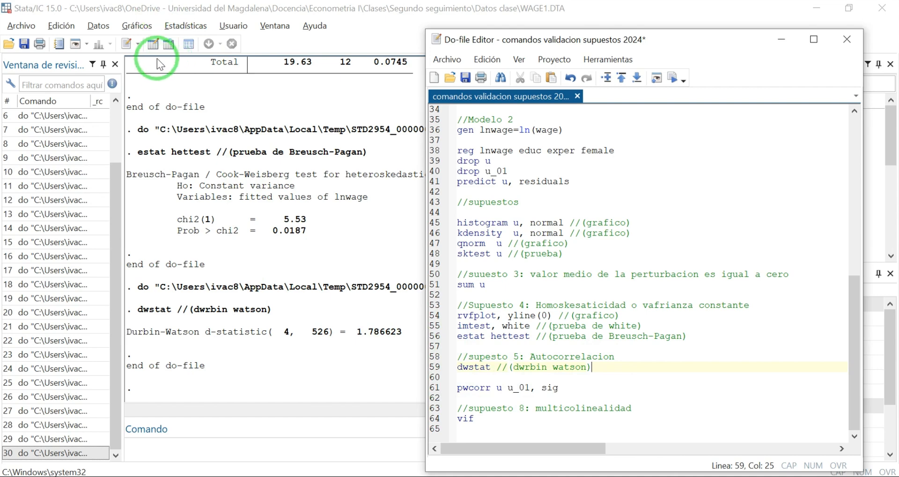
click(153, 44)
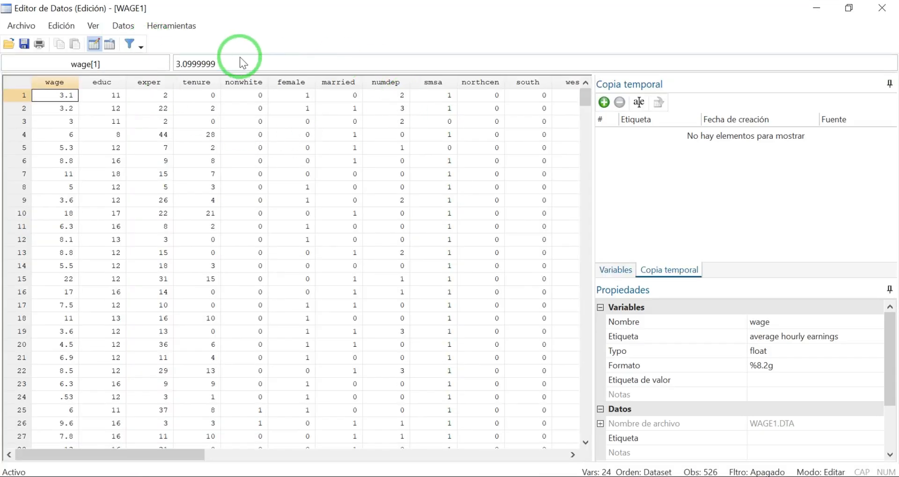
key(ctrl+Right)
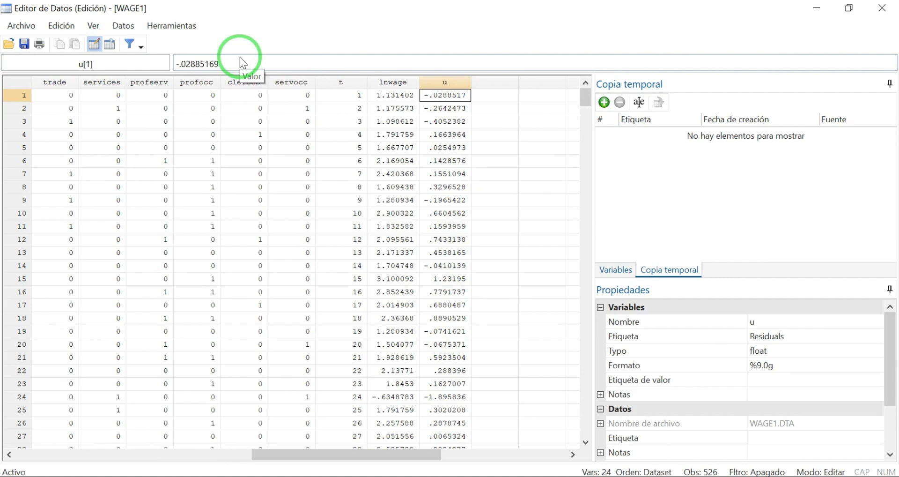
key(Down)
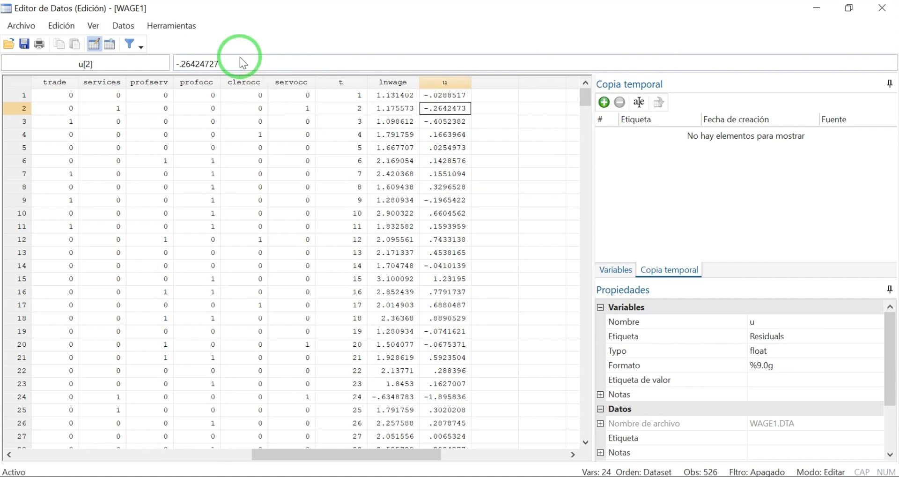
key(ctrl+shift+Down)
key(ctrl+Up)
key(Right)
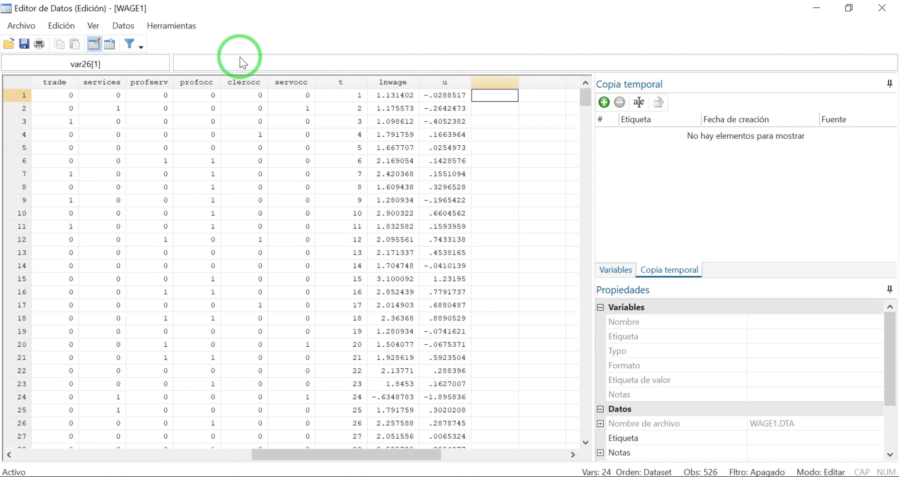
key(ctrl+v)
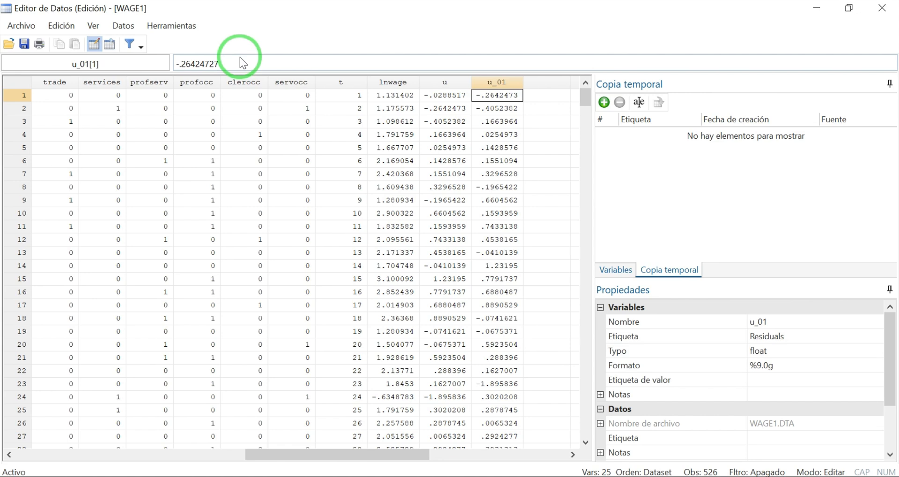
Step: Compare the last observations of u and u_01 to check the one-row offset between the two columns
key(ctrl+Down)
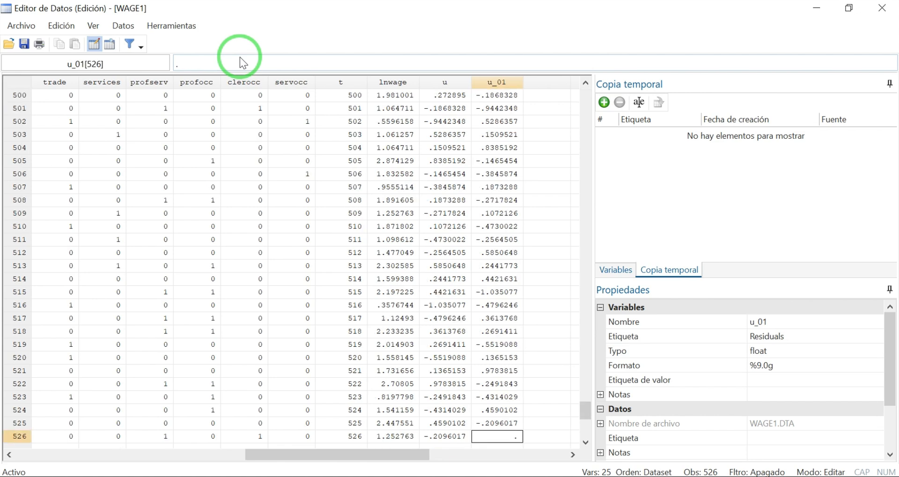
key(Left)
key(Right)
key(Left)
key(Right)
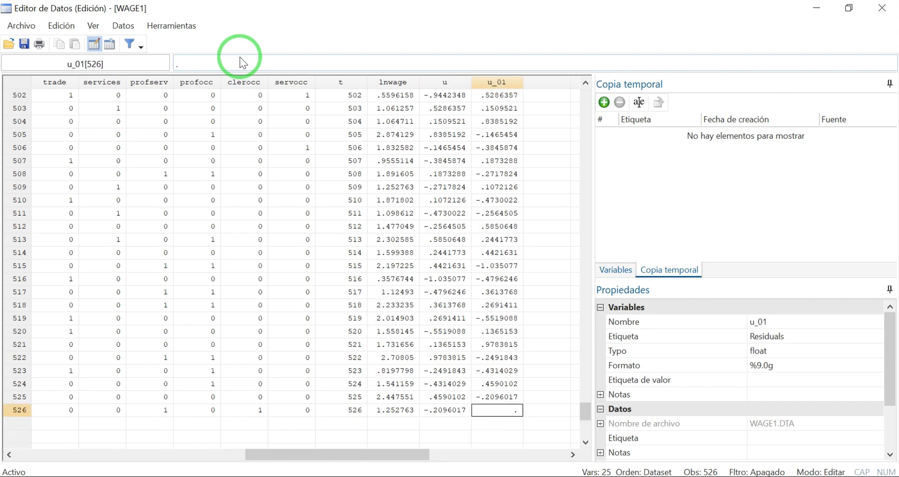
key(Up)
key(Left)
key(shift+Right)
key(shift+Up)
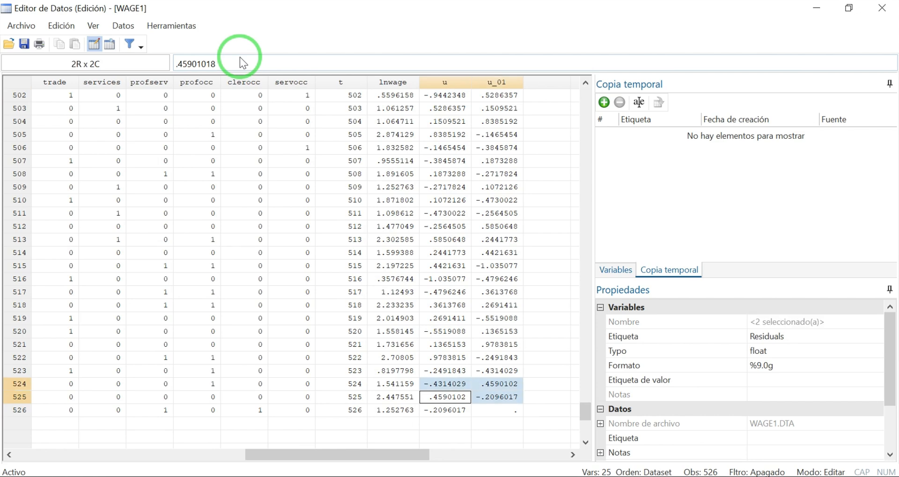
Step: Check the final rows of u against u_01, return to the first observation, and close the data editor
key(shift+Up)
key(shift+Up)
key(shift+Up)
key(Down)
key(Right)
key(Left)
key(Right)
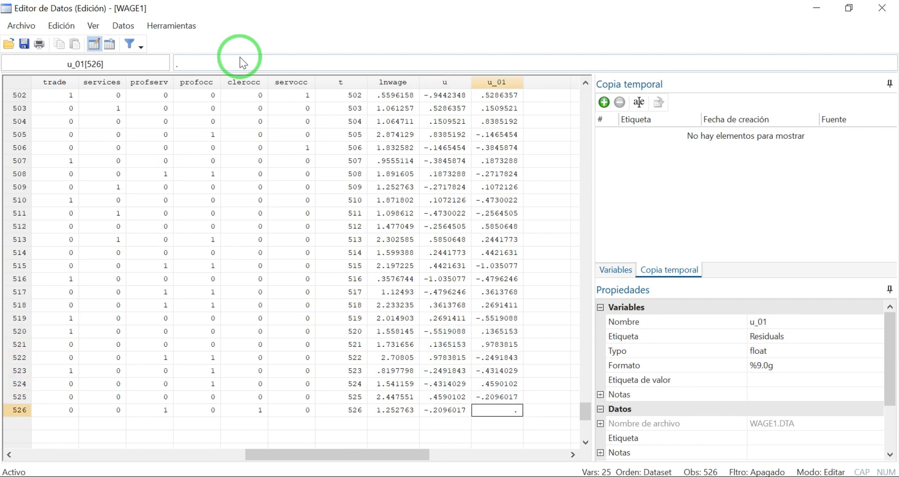
key(Left)
key(Right)
key(ctrl+Up)
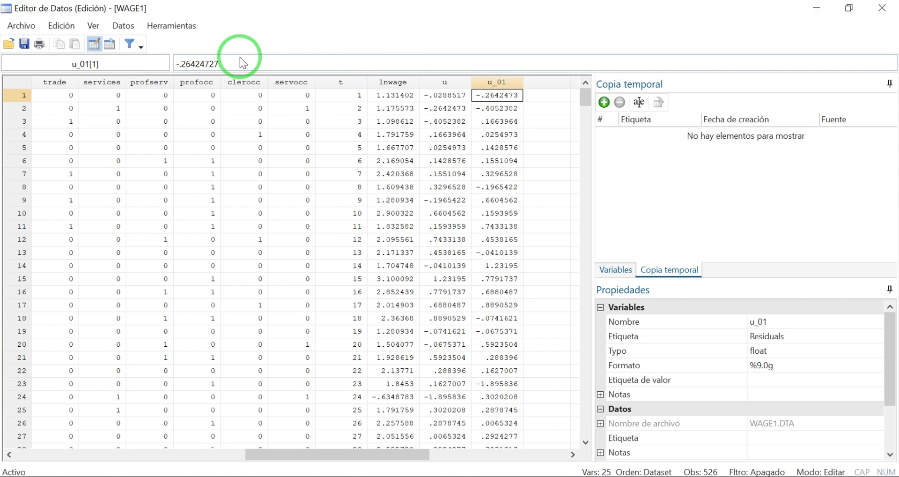
click(882, 7)
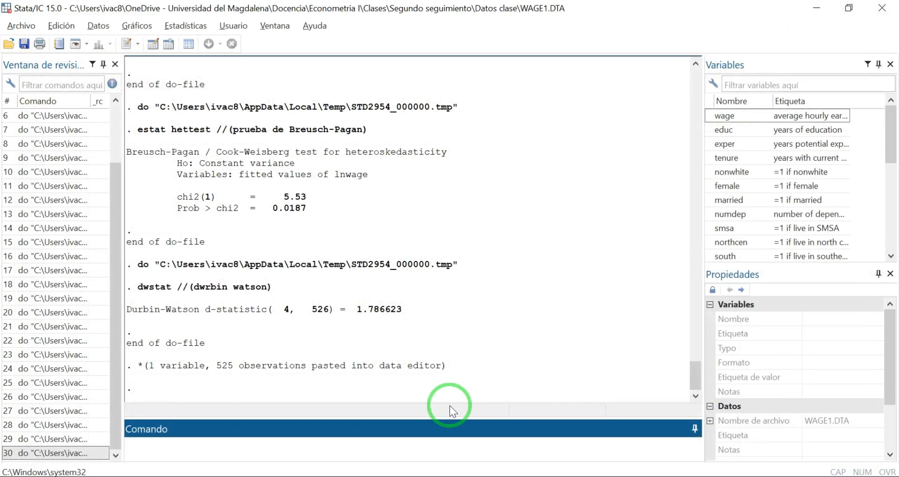
Step: Run "pwcorr u u_01, sig" from the do-file and examine the correlation between the residuals and its significance
click(412, 475)
click(476, 445)
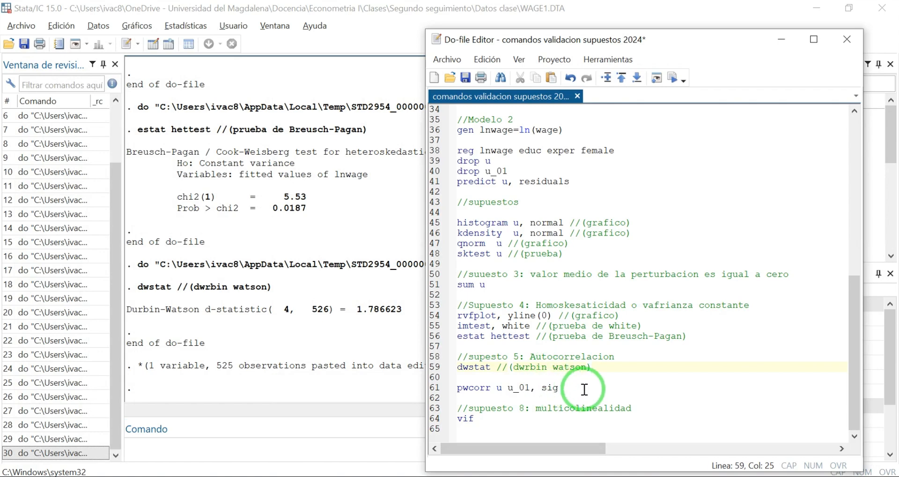
drag(560, 387, 440, 389)
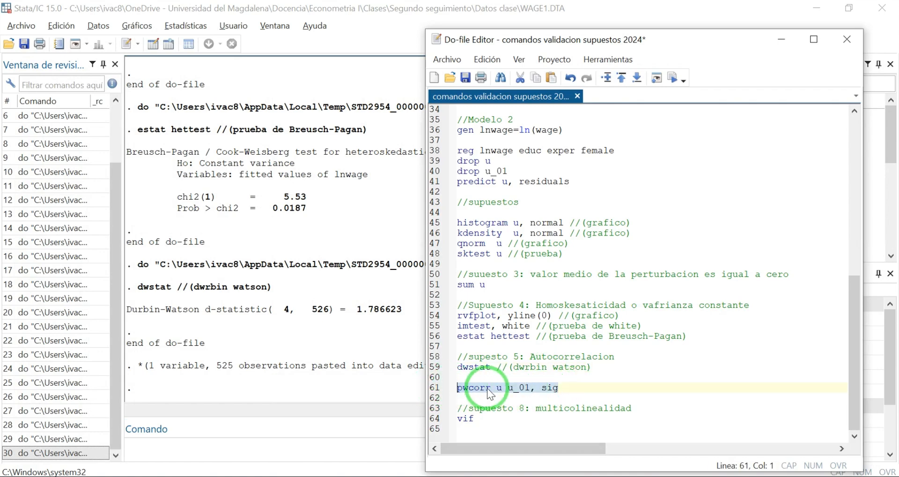
key(ctrl+d)
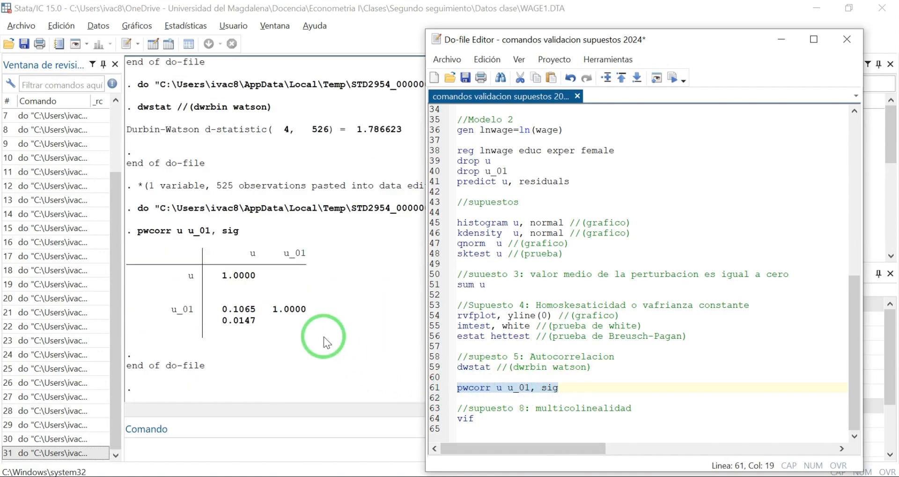
click(324, 337)
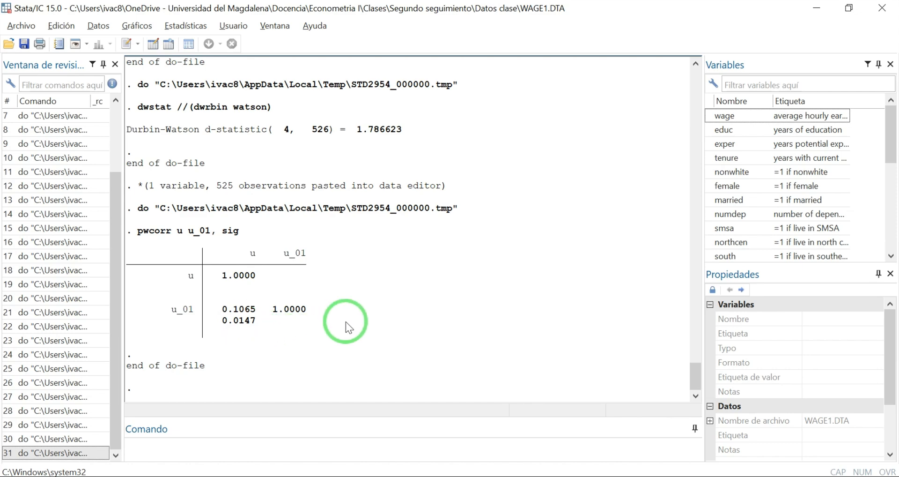
Step: Run "vif" for Model 2 from the do-file and examine the variance inflation factors of educ, exper and female
key(alt+Tab)
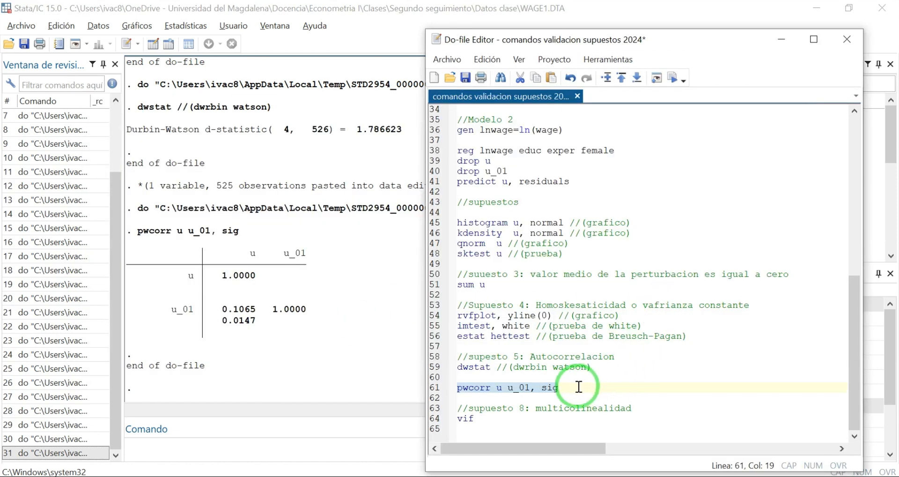
drag(485, 420, 458, 418)
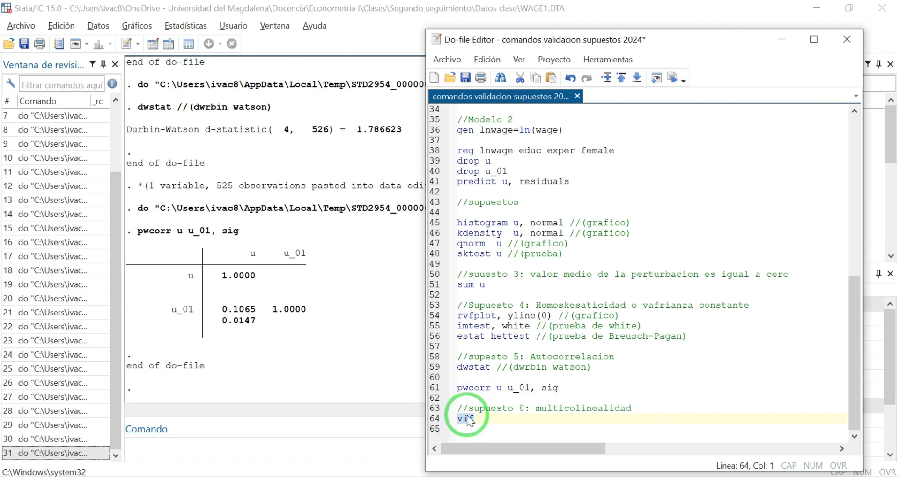
key(ctrl+d)
click(286, 322)
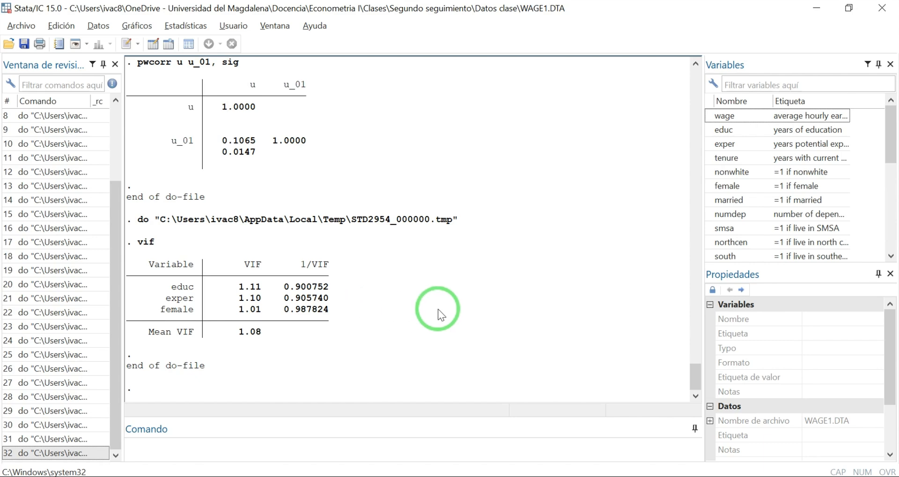
Step: Review the Model 2 lines in the do-file, from "gen lnwage=ln(wage)" and "reg lnwage educ exper female" to "predict u, residuals"
key(alt+Tab)
click(528, 425)
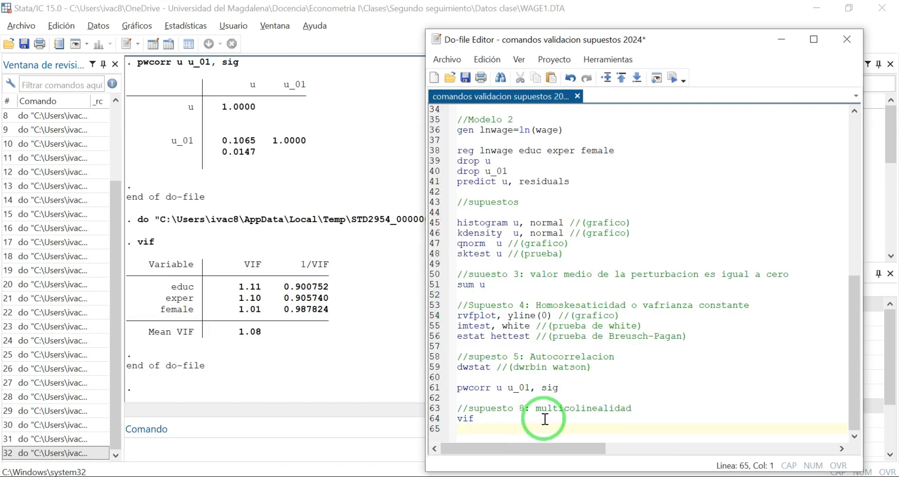
scroll(538, 183, up, 1)
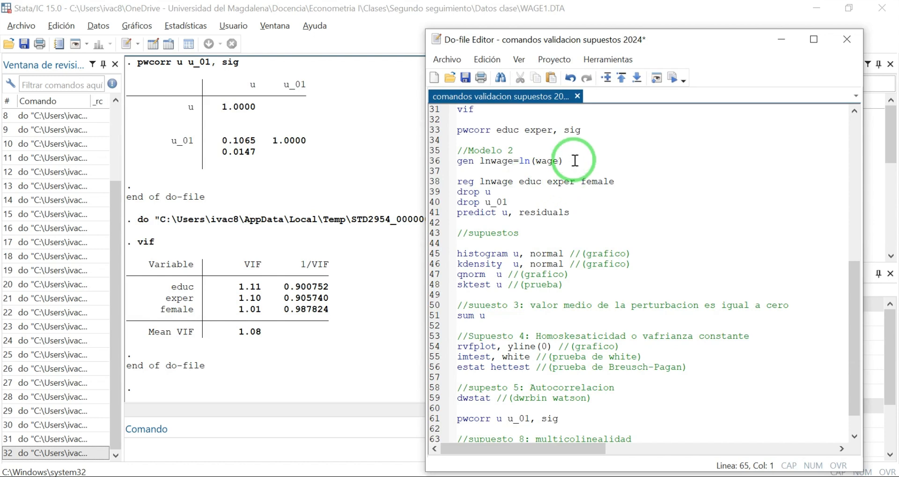
drag(575, 161, 433, 159)
click(706, 157)
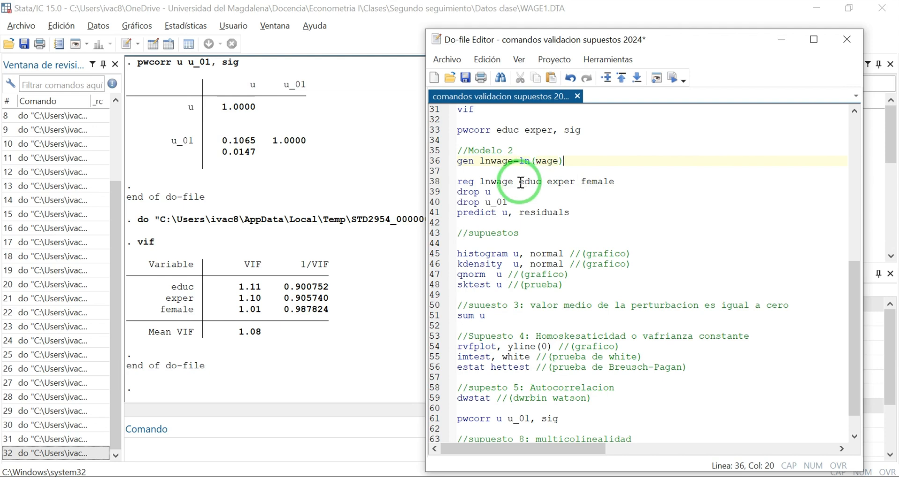
click(642, 184)
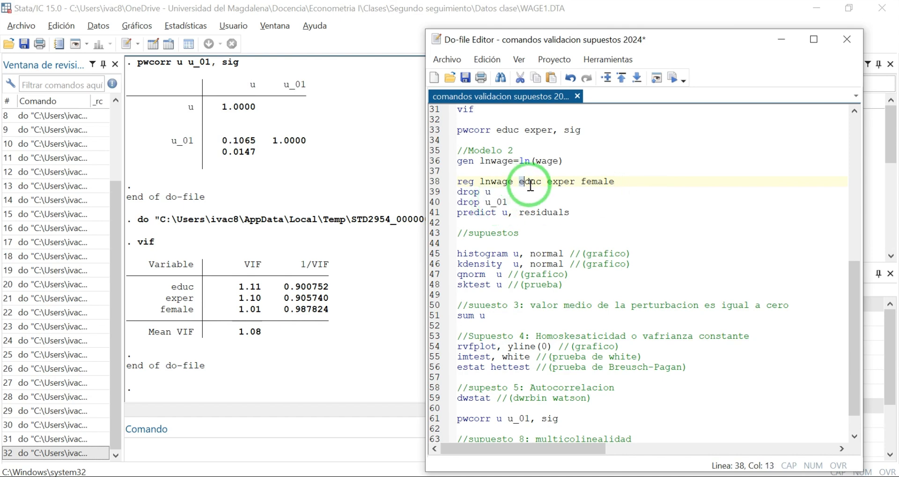
click(547, 184)
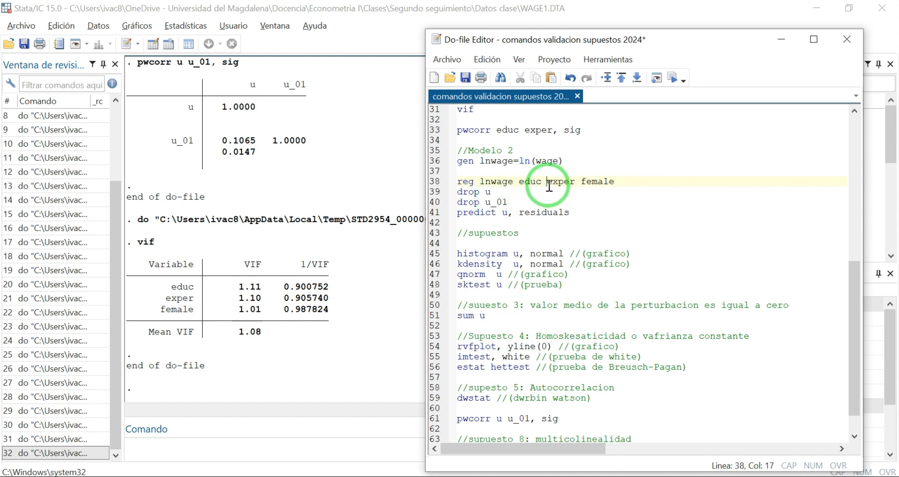
click(574, 194)
click(677, 211)
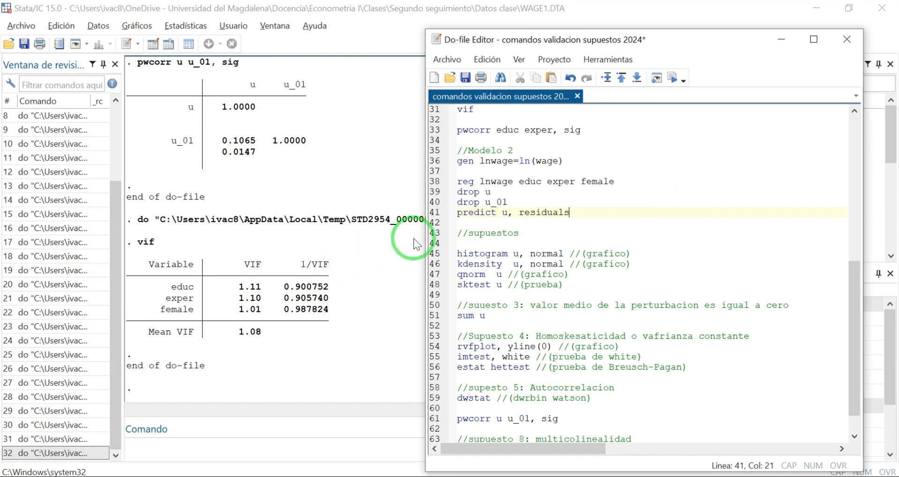
Step: Find the "reg lnwage educ exper female" output in the results and examine the dependent variable lnwage and the coefficients
click(389, 282)
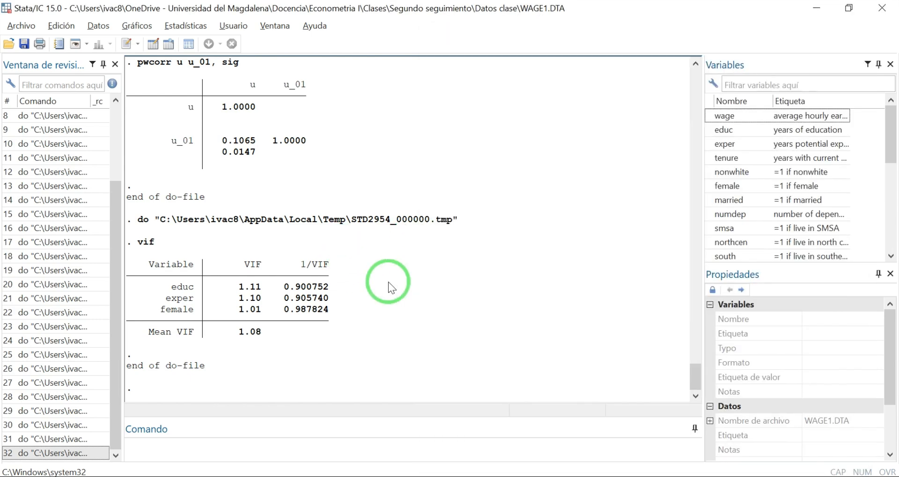
scroll(388, 282, up, 10)
scroll(388, 282, up, 20)
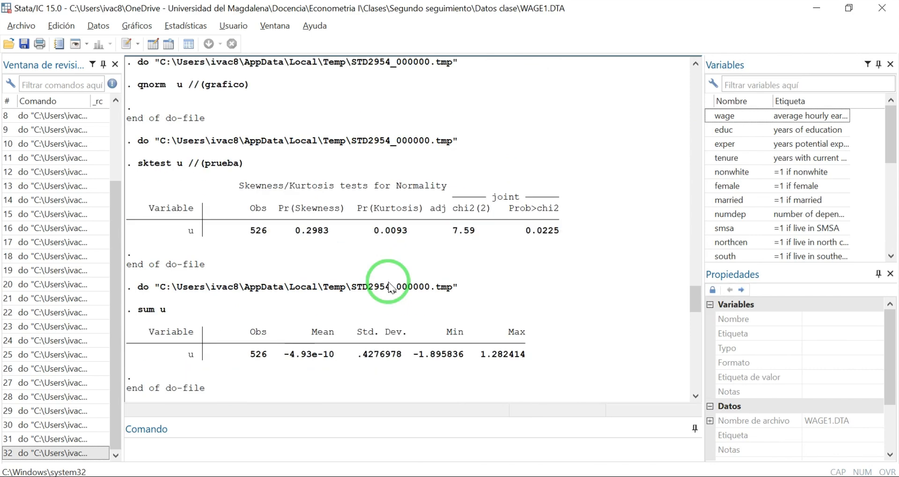
scroll(388, 282, up, 1)
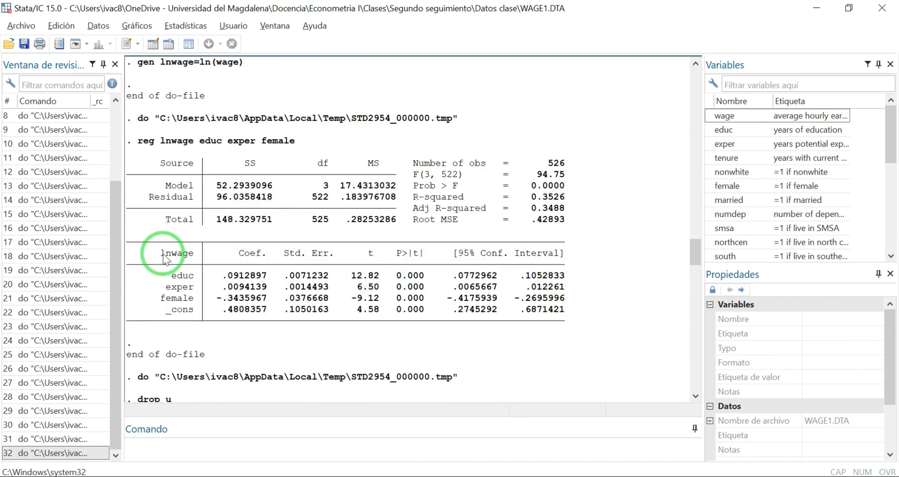
drag(159, 255, 192, 255)
click(534, 358)
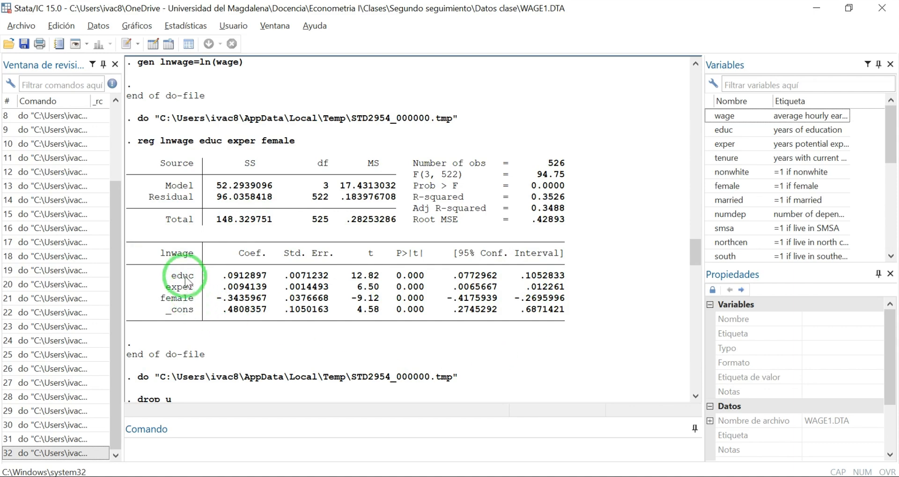